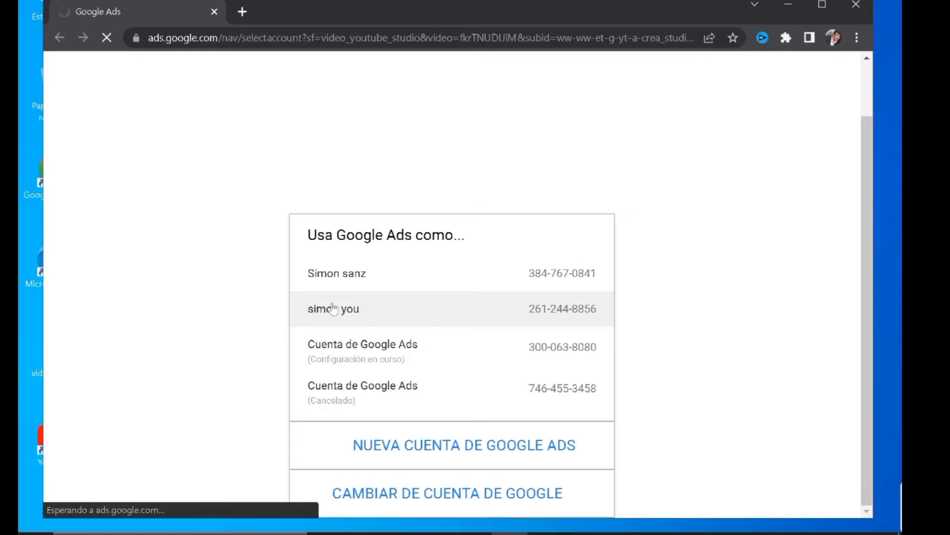
# Step: Open the new video campaign setup with the second Google Ads account in the account list
pyautogui.click(333, 309)
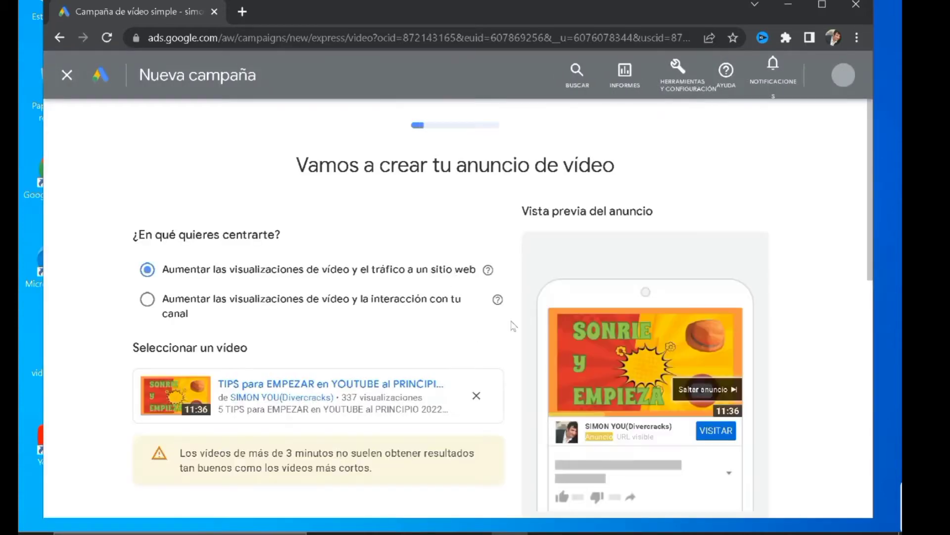
pyautogui.scroll(-7, 513, 326)
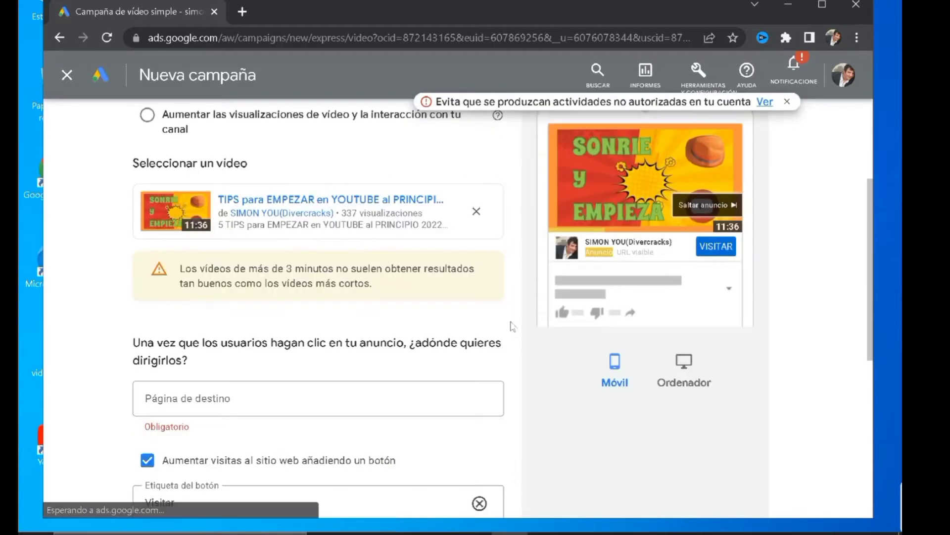
pyautogui.scroll(7, 513, 325)
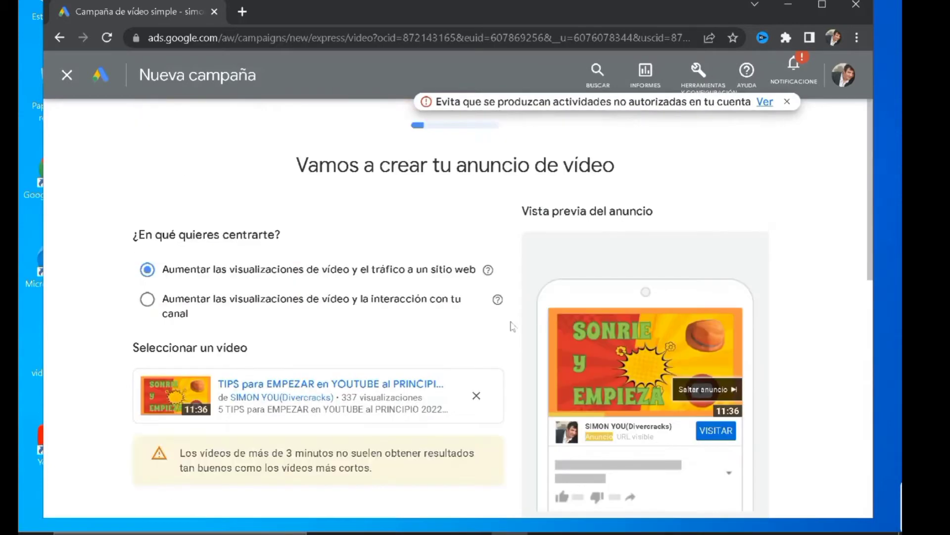
# Step: Focus the ad on video views and channel interaction, and switch the campaign setup to Experto mode
pyautogui.click(147, 300)
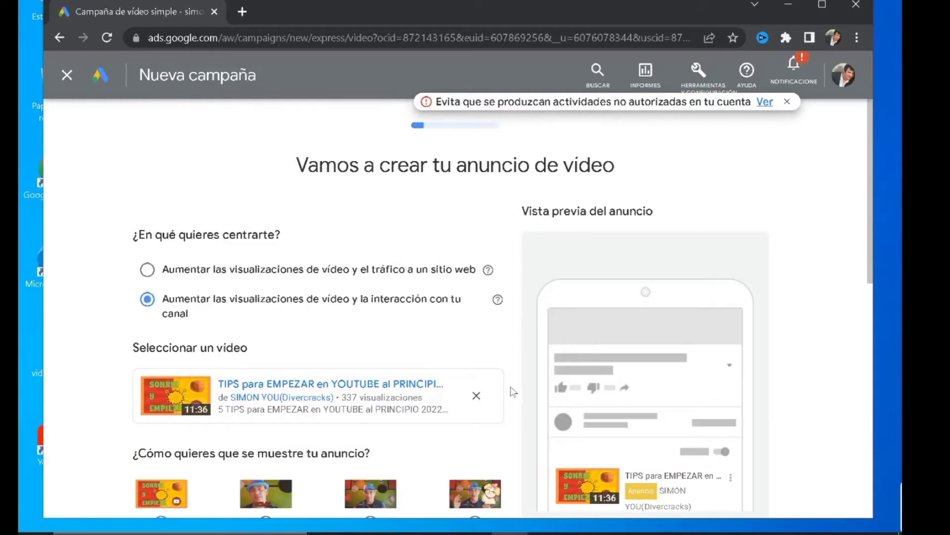
pyautogui.scroll(-7, 512, 392)
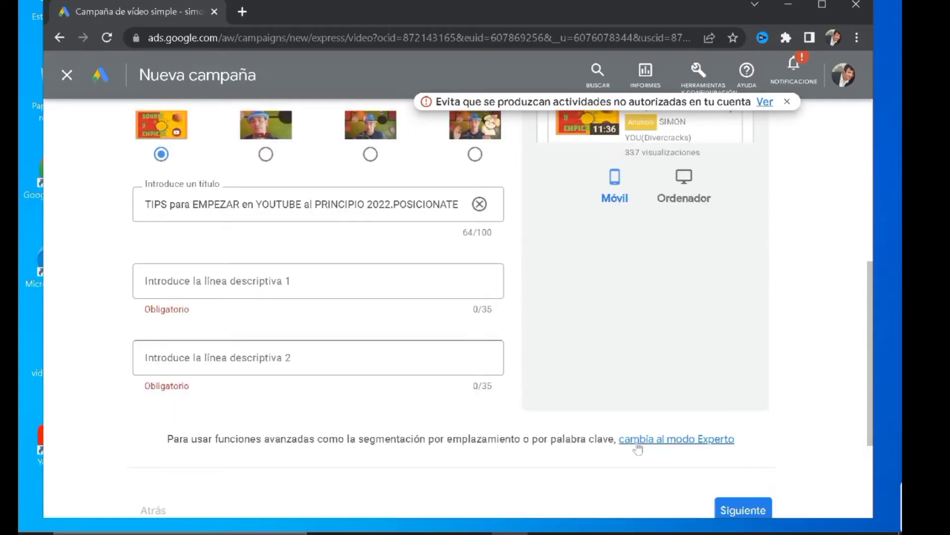
pyautogui.click(682, 440)
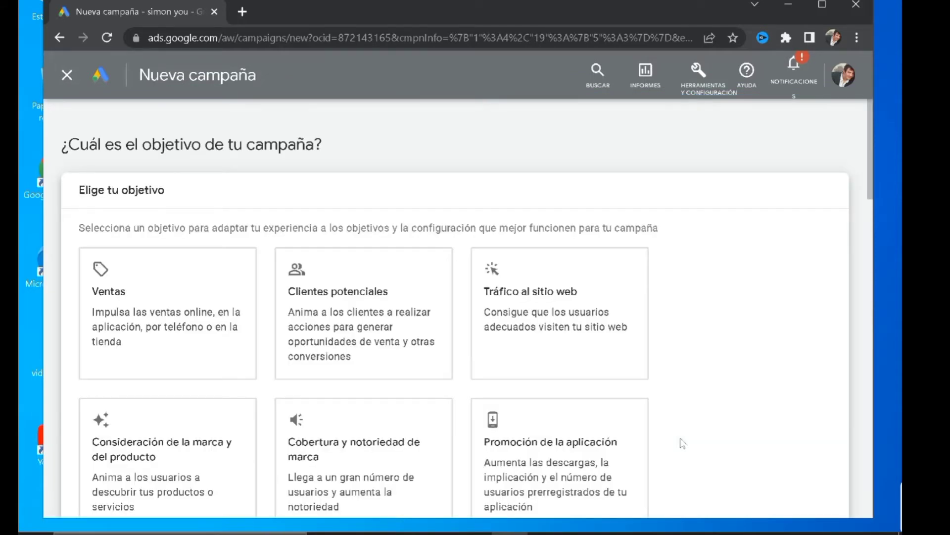
# Step: Examine the available campaign objectives, including Ventas, Clientes potenciales and Tráfico al sitio web
pyautogui.scroll(-3, 695, 376)
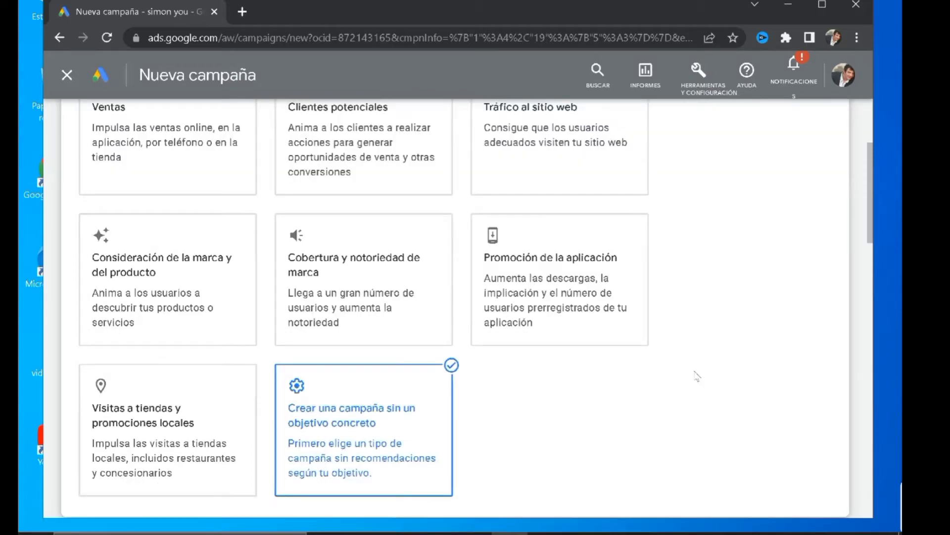
pyautogui.scroll(3, 697, 376)
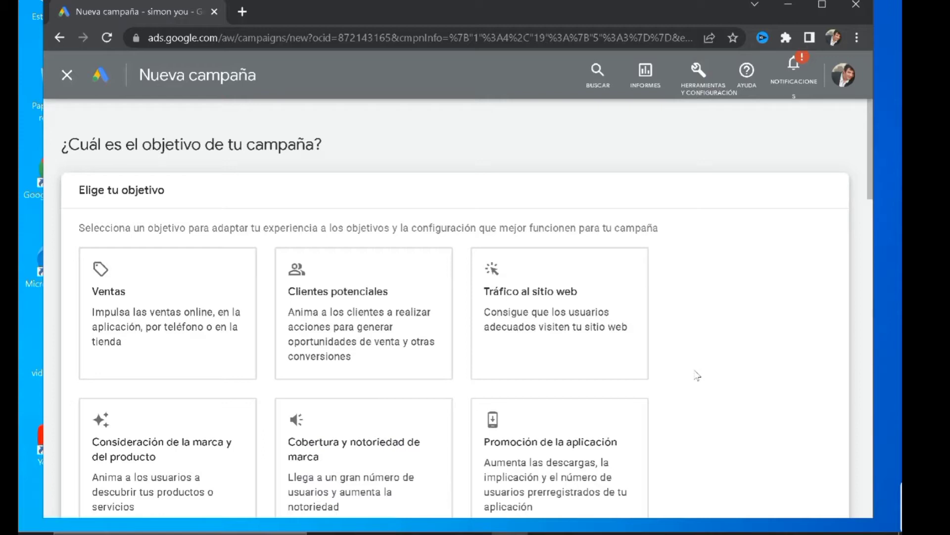
pyautogui.scroll(-3, 697, 376)
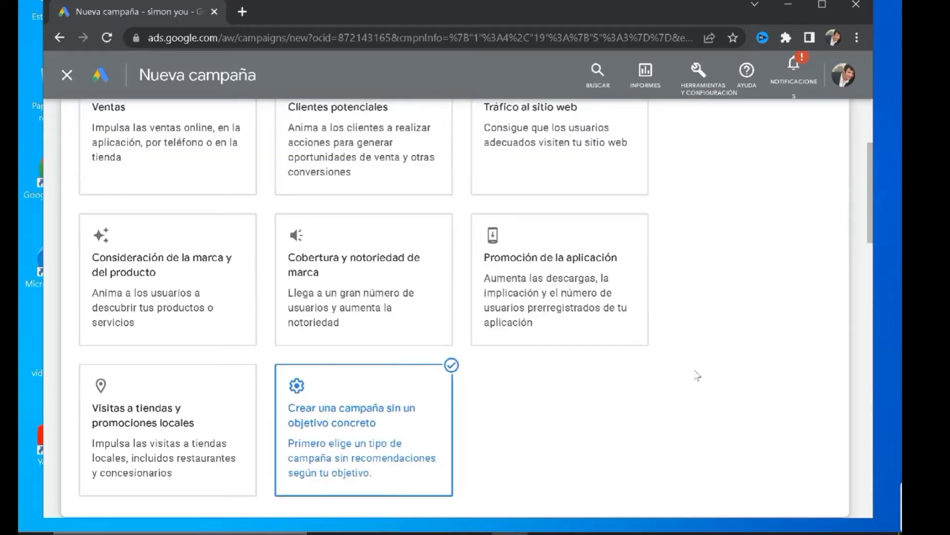
pyautogui.scroll(3, 697, 377)
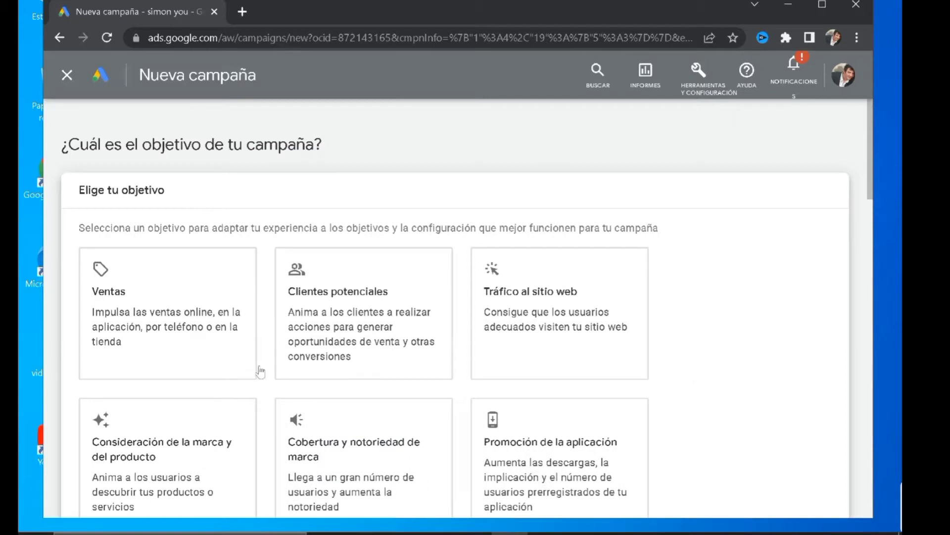
pyautogui.click(167, 350)
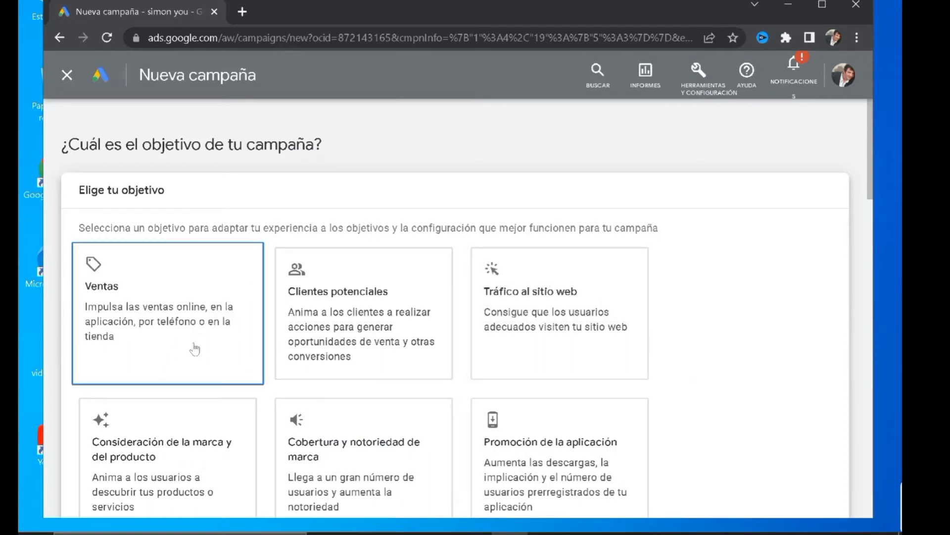
pyautogui.click(370, 336)
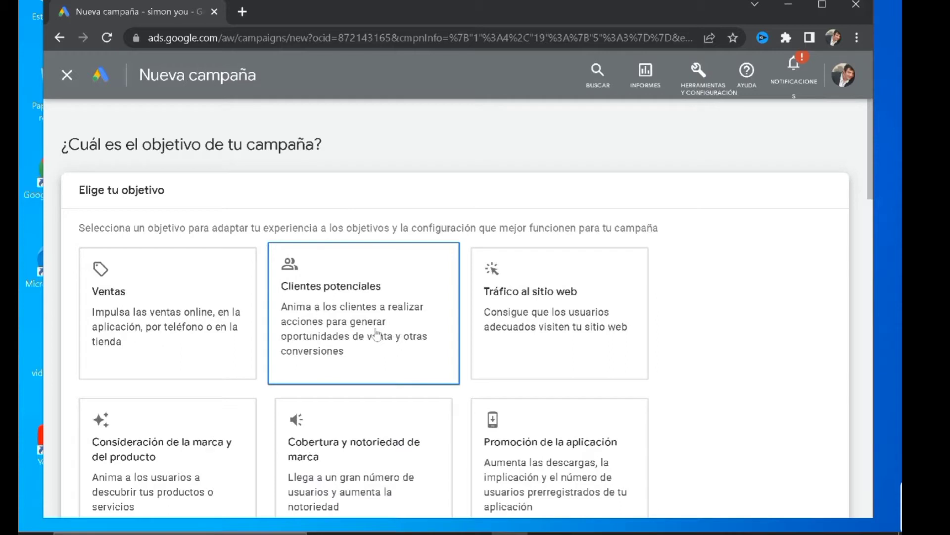
pyautogui.click(577, 342)
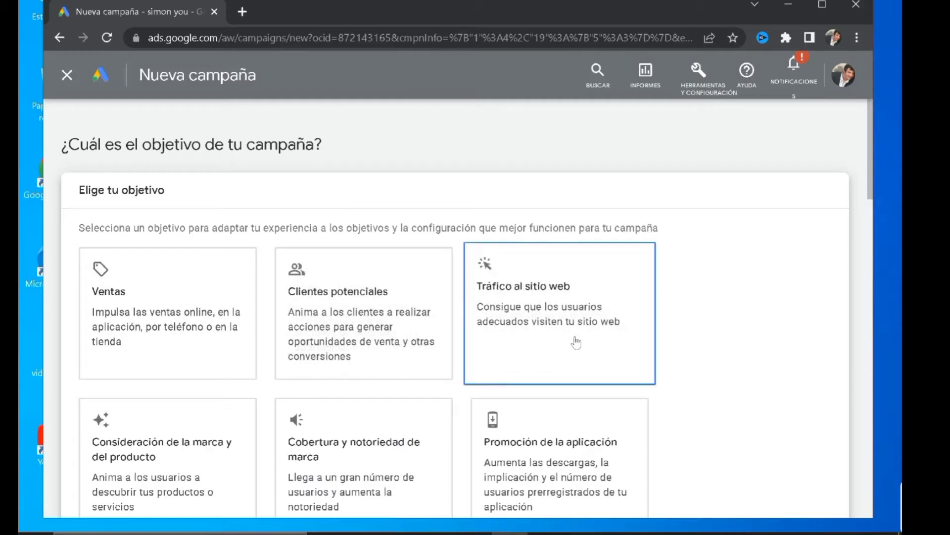
pyautogui.scroll(-3, 577, 342)
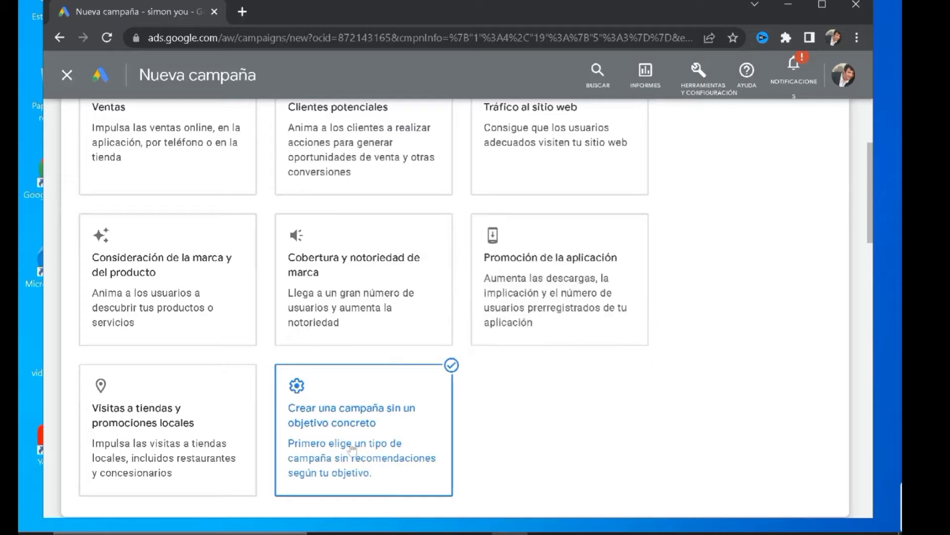
# Step: Choose "Crear una campaña sin un objetivo concreto" as the campaign objective
pyautogui.click(334, 424)
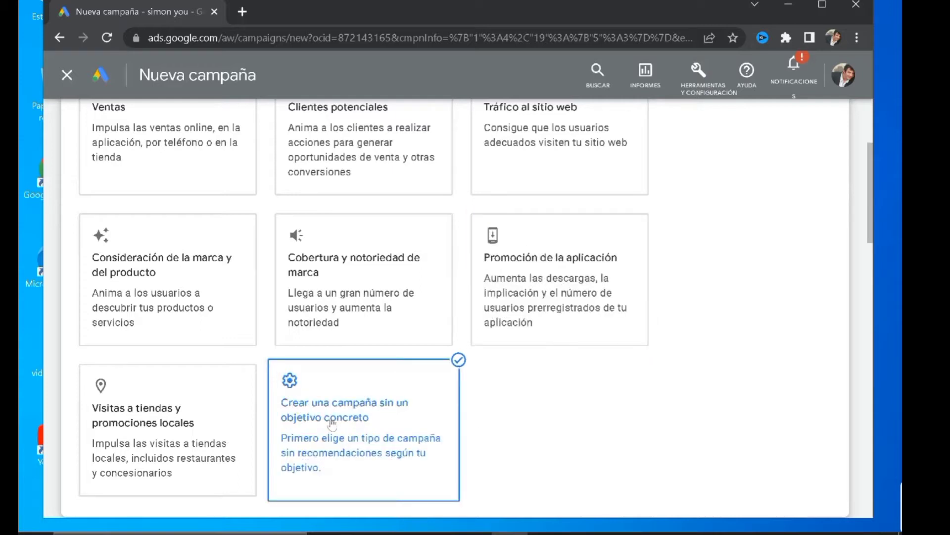
pyautogui.click(332, 423)
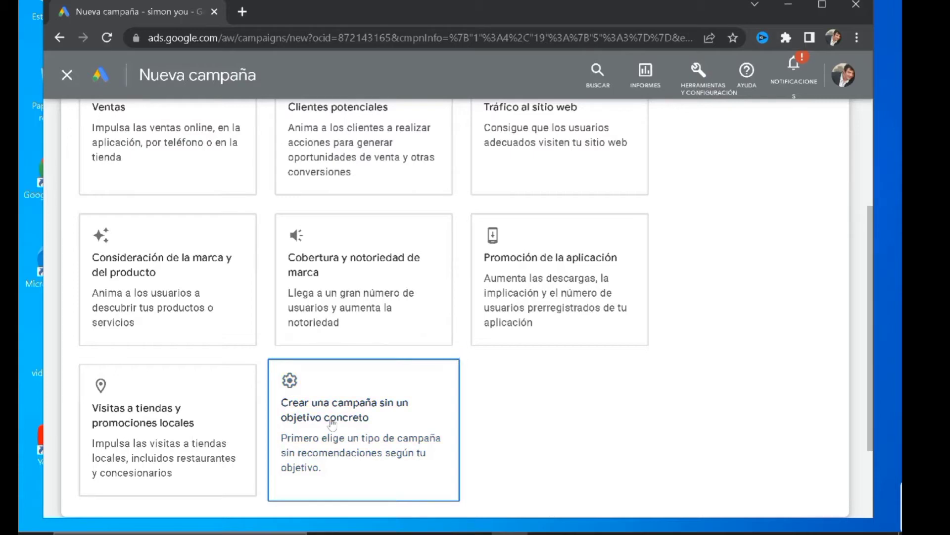
pyautogui.click(332, 424)
# Step: Select Vídeo as the campaign type
pyautogui.scroll(-8, 445, 406)
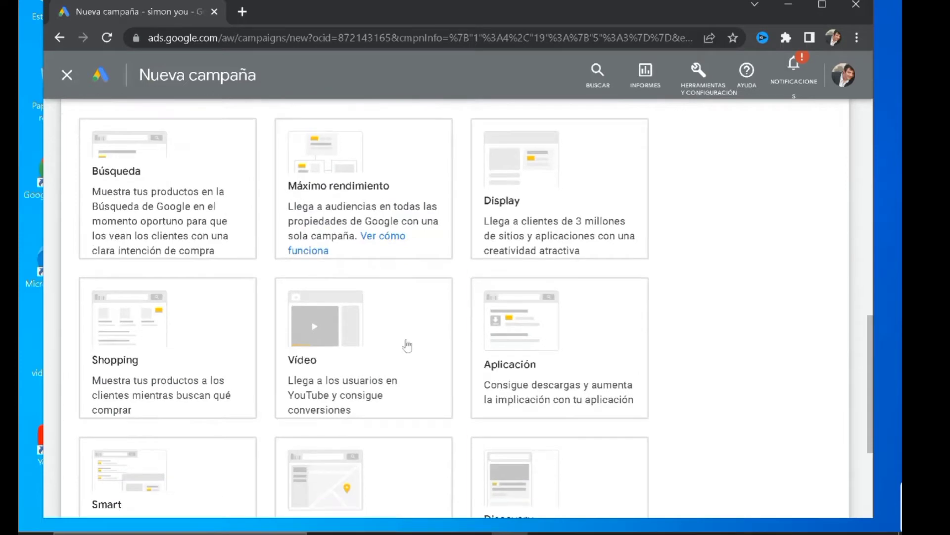
pyautogui.click(408, 343)
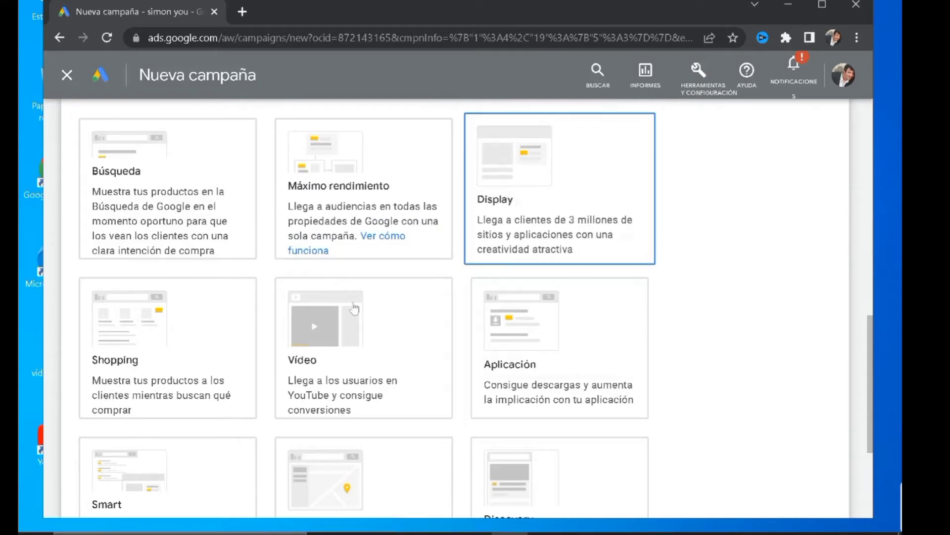
pyautogui.scroll(-3, 353, 327)
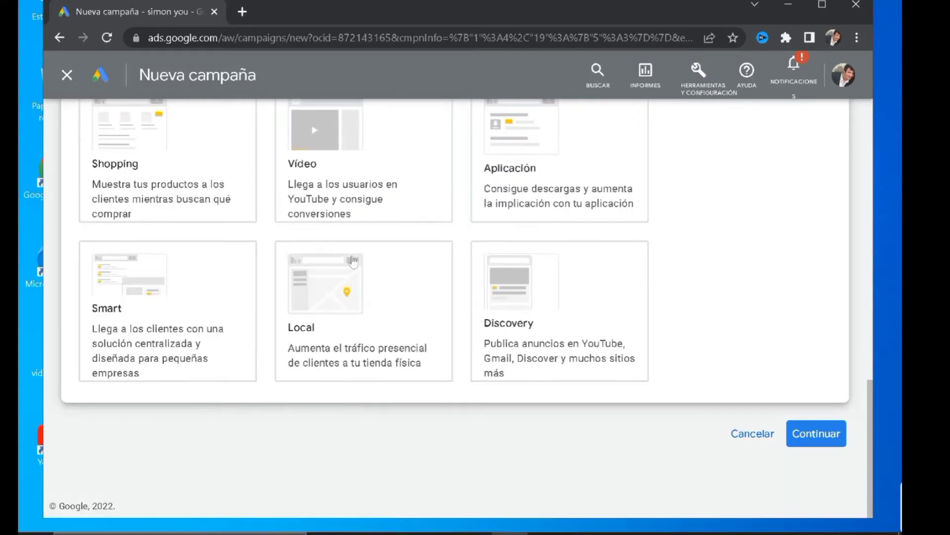
pyautogui.click(338, 183)
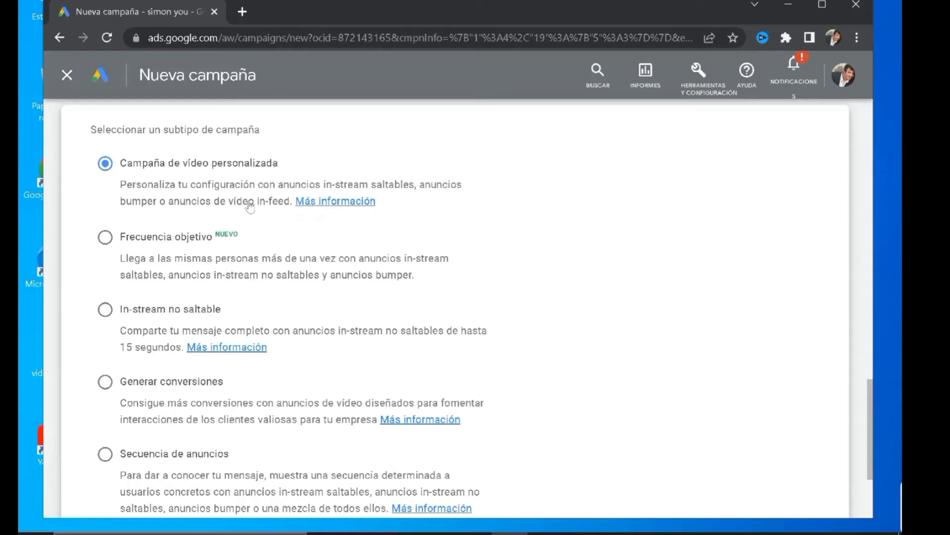
# Step: Review the campaign subtypes, keep "Campaña de vídeo personalizada" and continue to the campaign's general settings
pyautogui.scroll(-3, 346, 227)
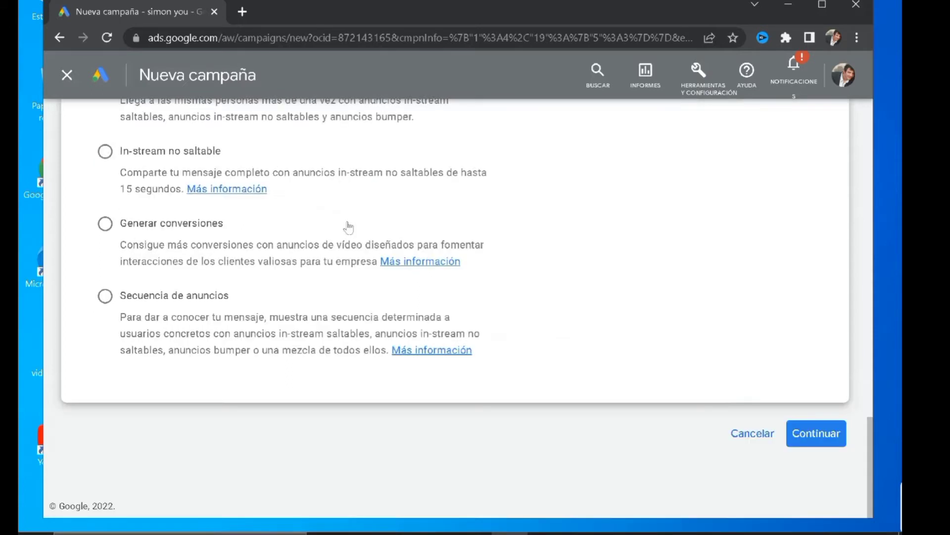
pyautogui.scroll(4, 594, 344)
pyautogui.scroll(4, 594, 344)
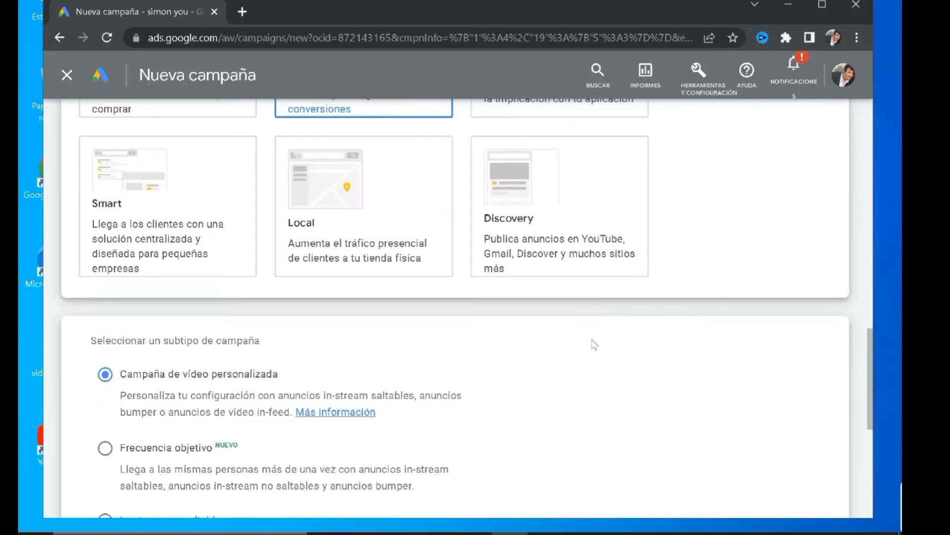
pyautogui.scroll(-4, 592, 343)
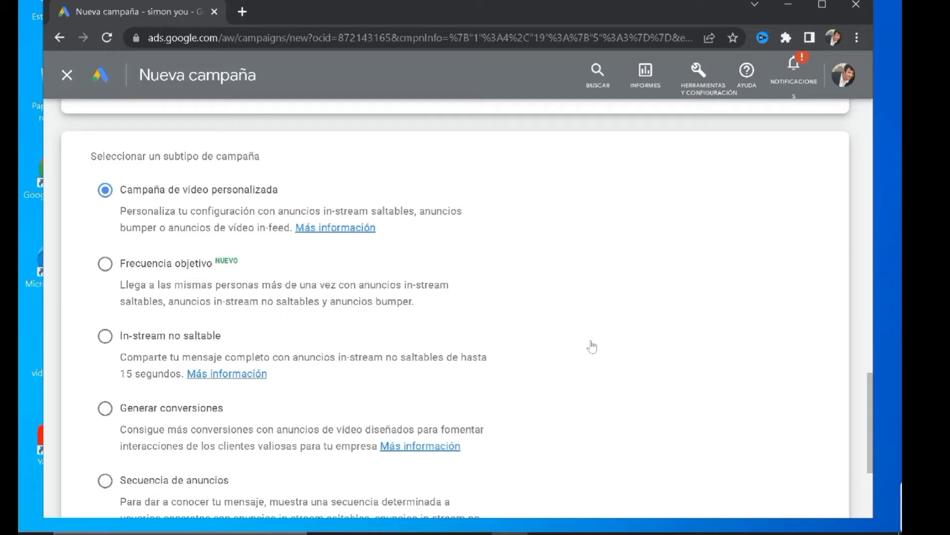
pyautogui.scroll(-4, 593, 346)
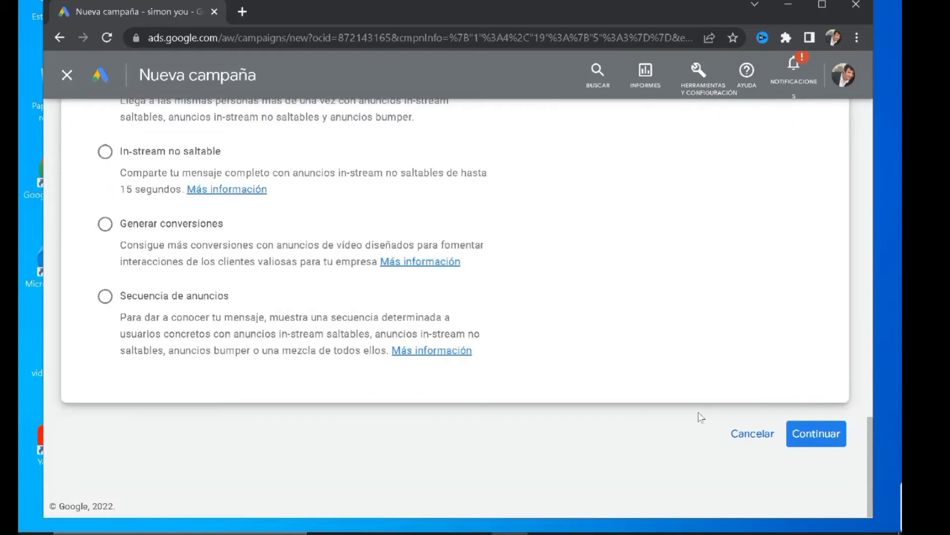
pyautogui.click(804, 441)
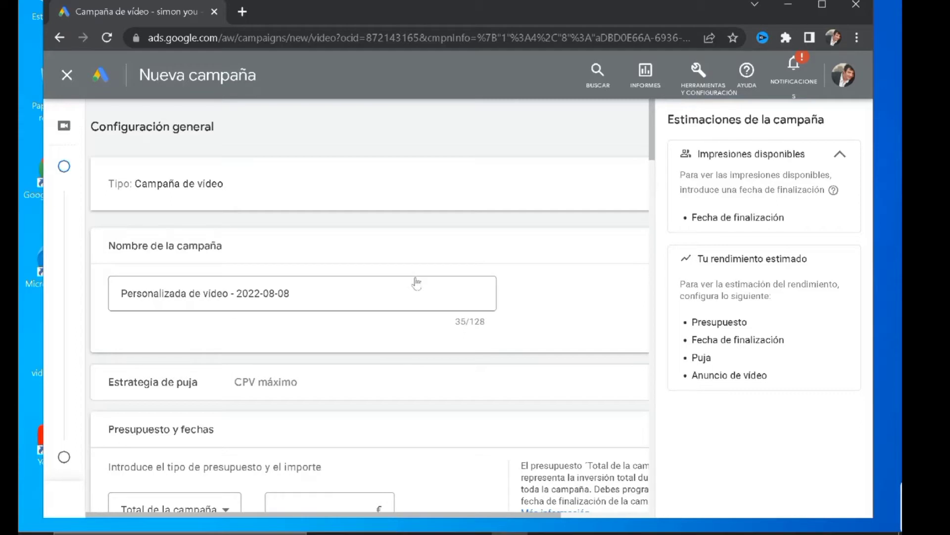
# Step: Replace the default campaign name with "empezar en youtube 2022"
pyautogui.scroll(-3, 417, 283)
pyautogui.scroll(3, 417, 283)
pyautogui.click(299, 294)
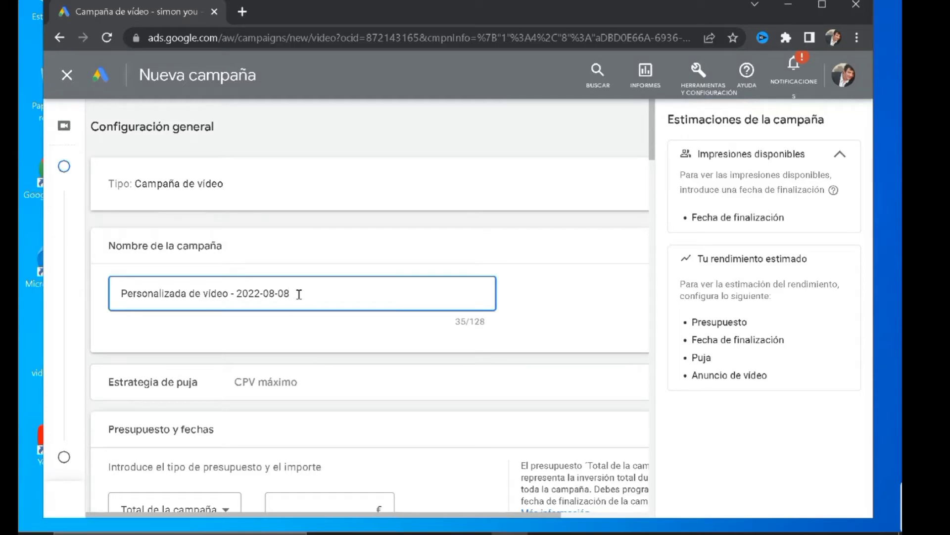
pyautogui.press('BackSpace')
pyautogui.press('BackSpace')
pyautogui.press('BackSpace')
pyautogui.press('BackSpace')
pyautogui.press('BackSpace')
pyautogui.press('BackSpace')
pyautogui.press('BackSpace')
pyautogui.press('BackSpace')
pyautogui.press('BackSpace')
pyautogui.press('BackSpace')
pyautogui.press('BackSpace')
pyautogui.press('BackSpace')
pyautogui.press('BackSpace')
pyautogui.press('BackSpace')
pyautogui.press('BackSpace')
pyautogui.press('BackSpace')
pyautogui.press('BackSpace')
pyautogui.press('BackSpace')
pyautogui.press('BackSpace')
pyautogui.press('BackSpace')
pyautogui.press('BackSpace')
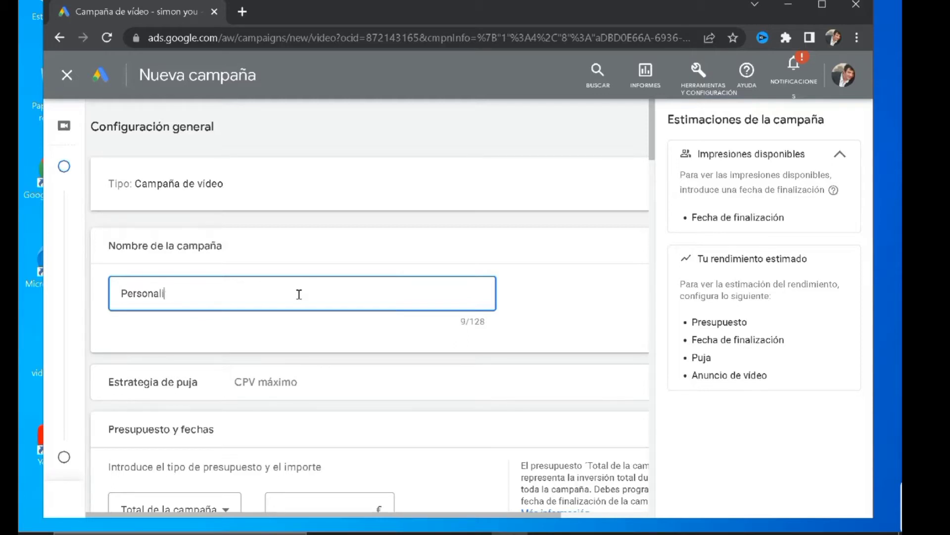
pyautogui.press('BackSpace')
pyautogui.press('BackSpace')
pyautogui.press('BackSpace')
pyautogui.press('BackSpace')
pyautogui.press('BackSpace')
pyautogui.press('BackSpace')
pyautogui.press('BackSpace')
pyautogui.press('BackSpace')
pyautogui.press('BackSpace')
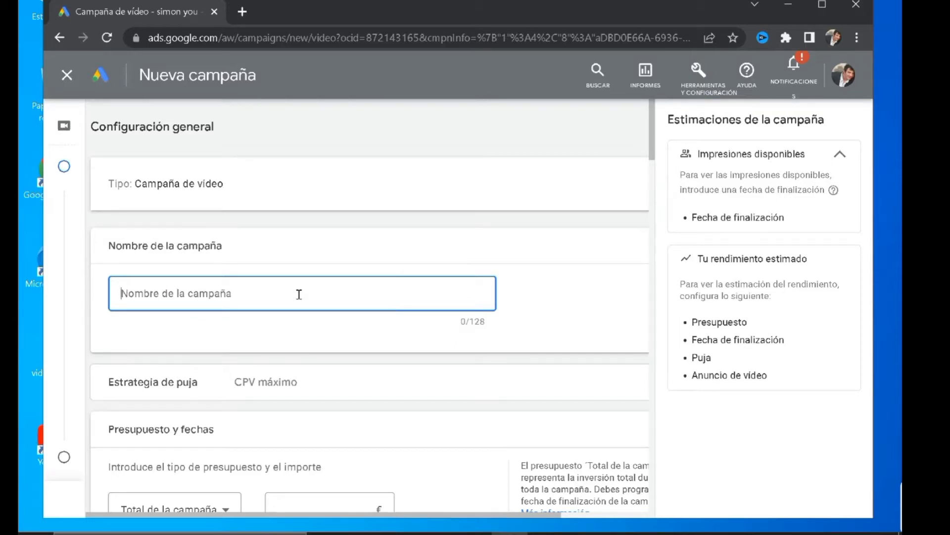
pyautogui.write('emp')
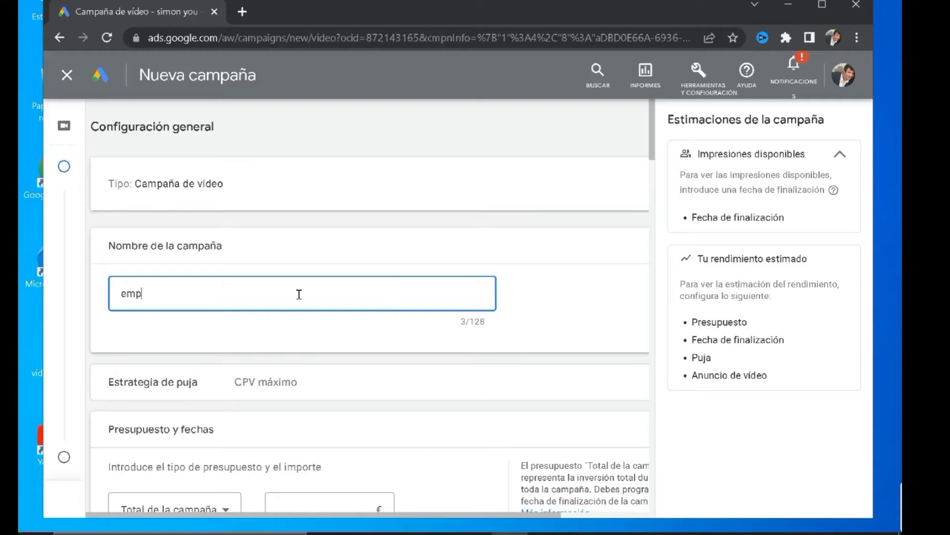
pyautogui.write('eza')
pyautogui.write('r en youtube 2022')
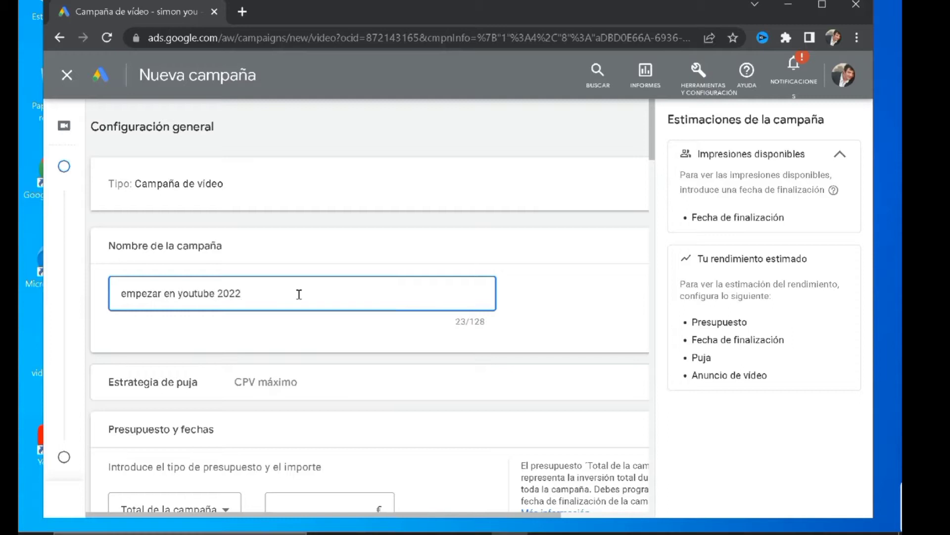
pyautogui.click(566, 303)
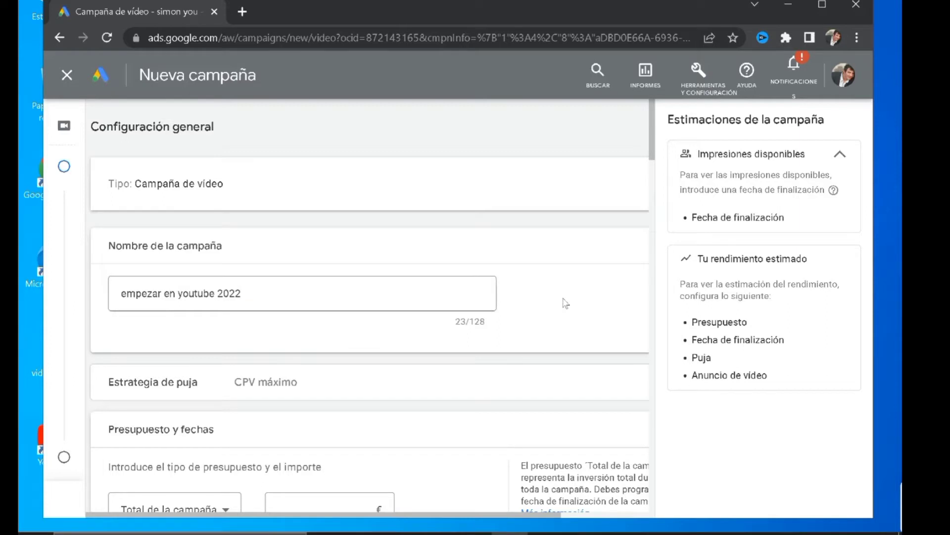
# Step: Switch the campaign's budget type to Diario and set the amount to 3,00 €
pyautogui.scroll(-2, 567, 303)
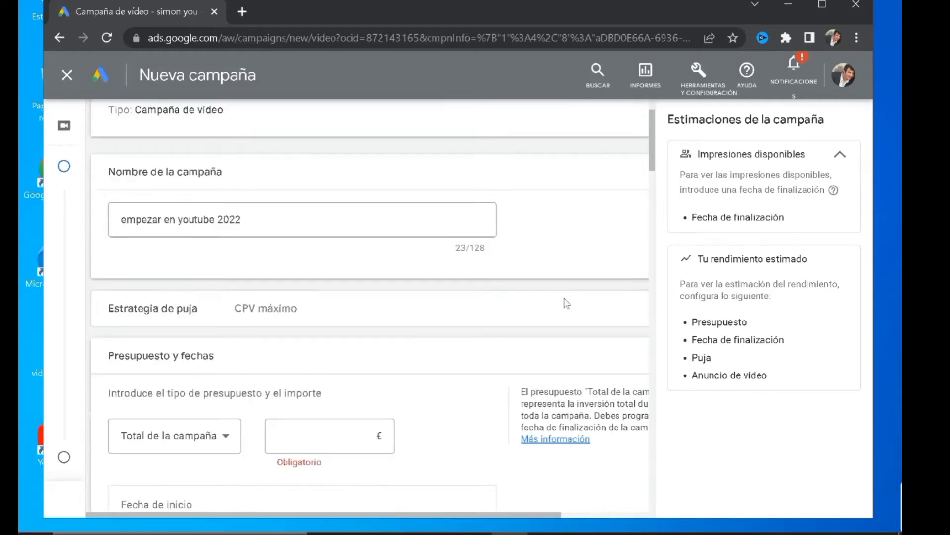
pyautogui.scroll(-2, 566, 303)
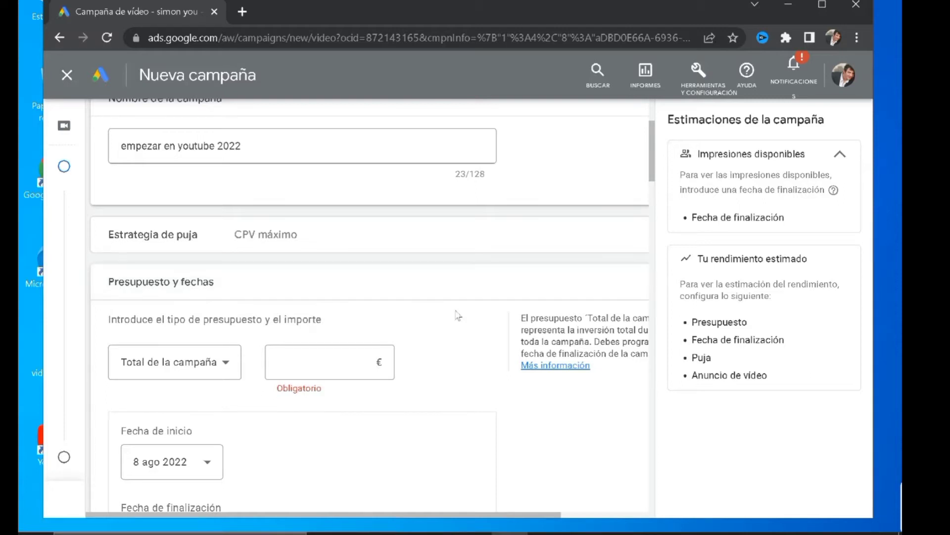
pyautogui.scroll(-1, 456, 297)
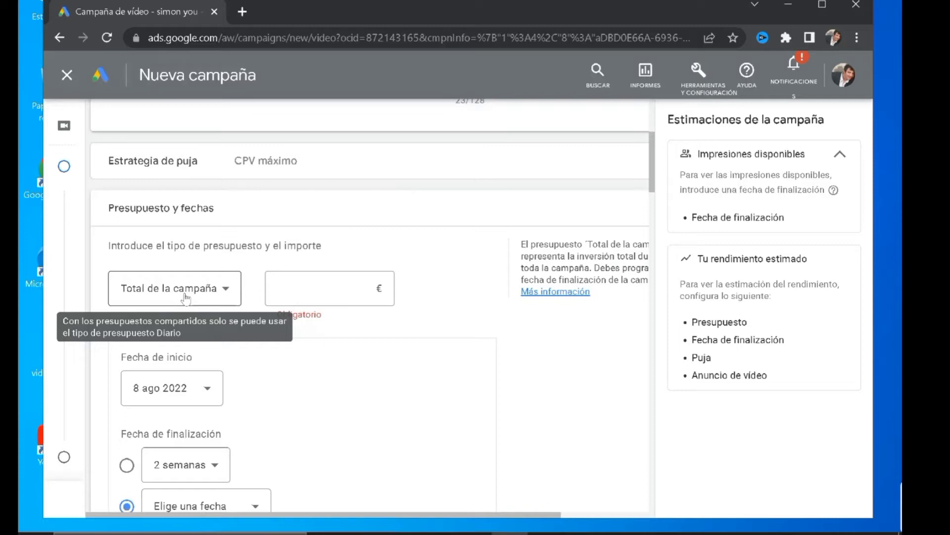
pyautogui.click(224, 291)
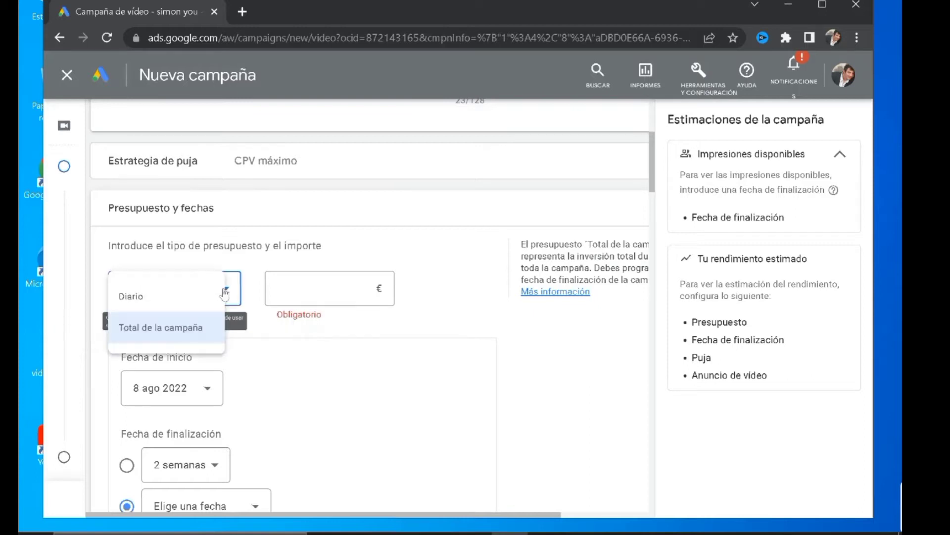
pyautogui.click(152, 302)
pyautogui.click(153, 303)
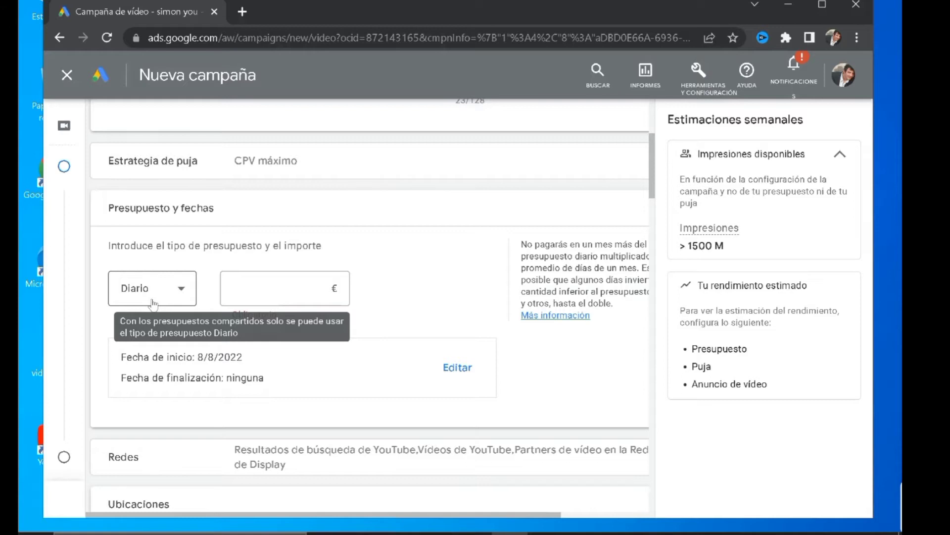
pyautogui.click(315, 286)
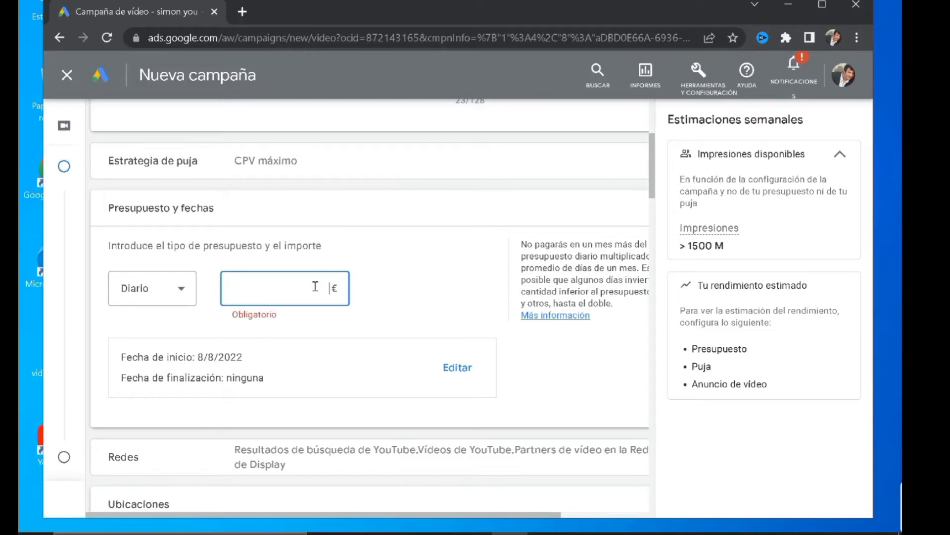
pyautogui.write('3,00')
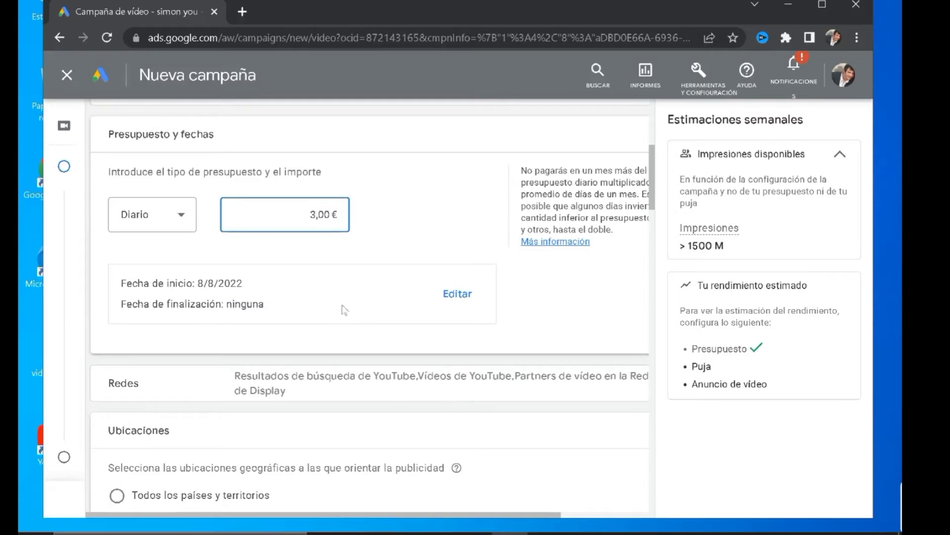
# Step: In the Redes settings, exclude "Partners de vídeo en la Red de Display" from the campaign
pyautogui.scroll(-2, 345, 310)
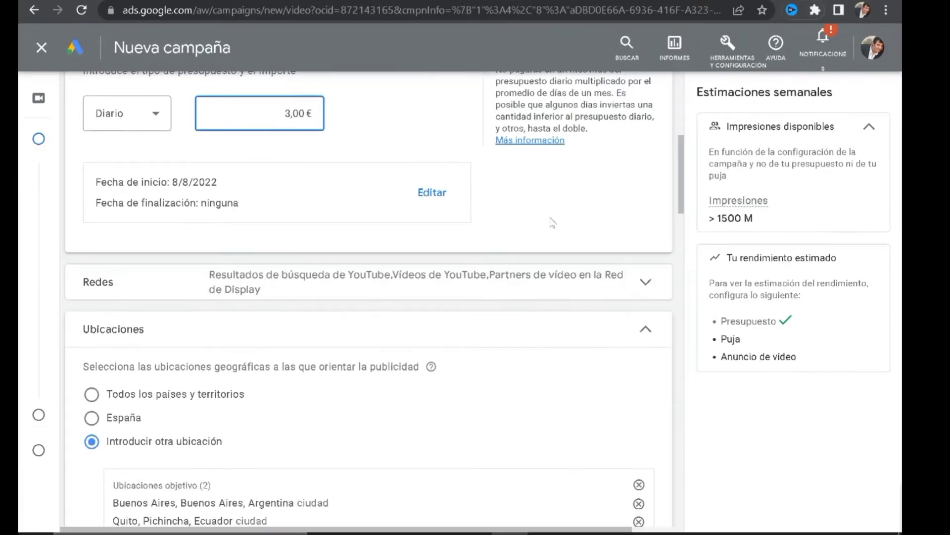
pyautogui.click(647, 285)
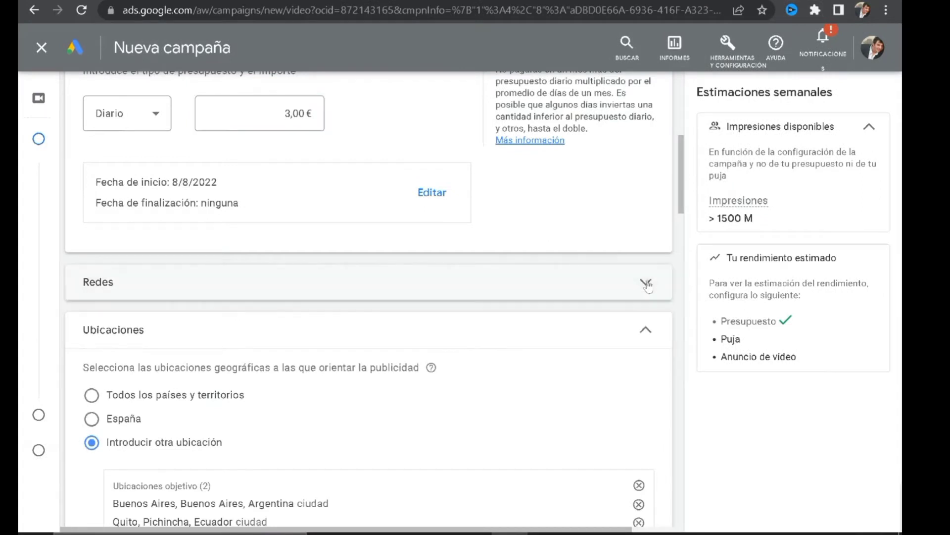
pyautogui.scroll(-2, 453, 307)
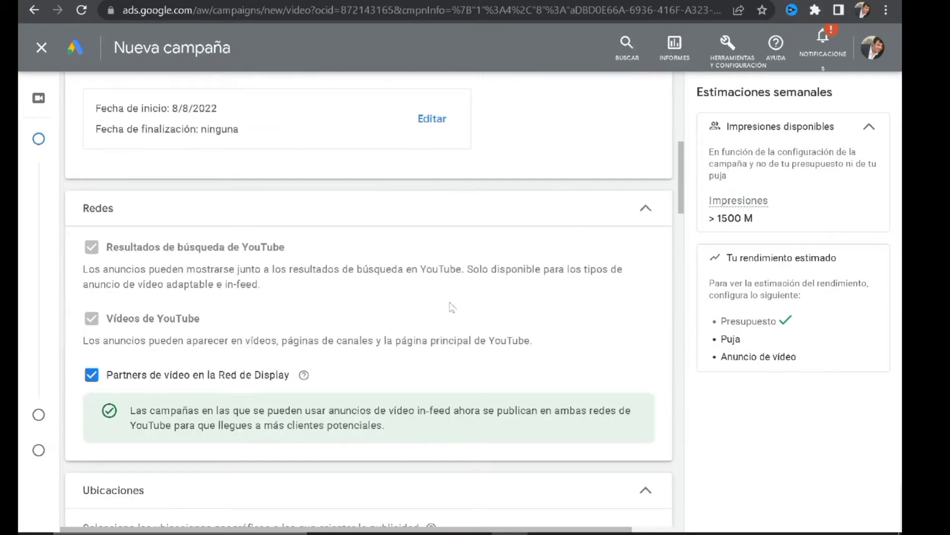
pyautogui.click(92, 379)
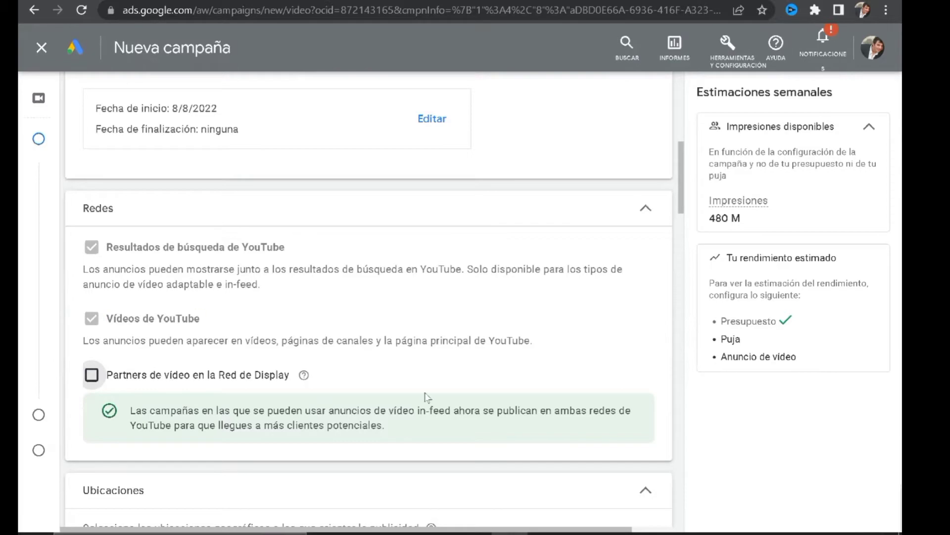
# Step: Review the campaign's target locations and customer languages
pyautogui.scroll(-5, 525, 402)
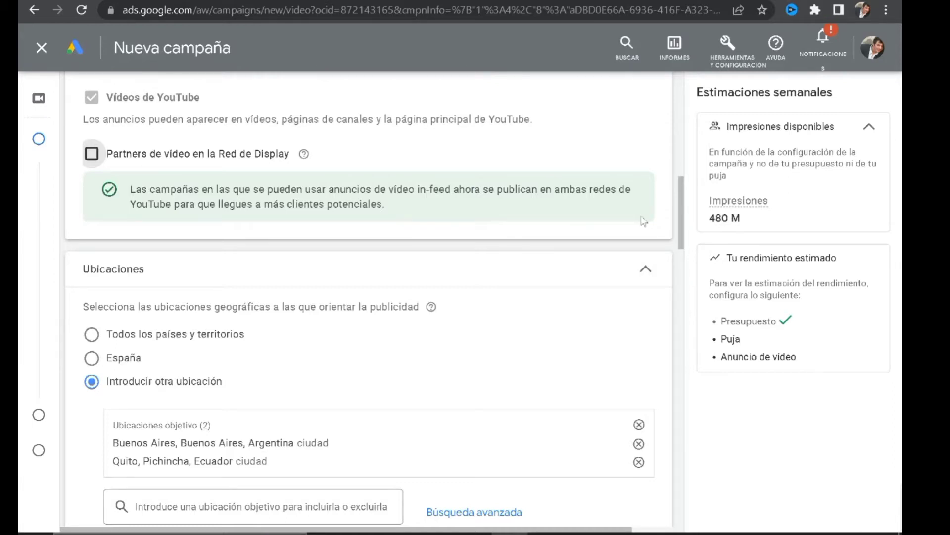
pyautogui.scroll(-2, 501, 227)
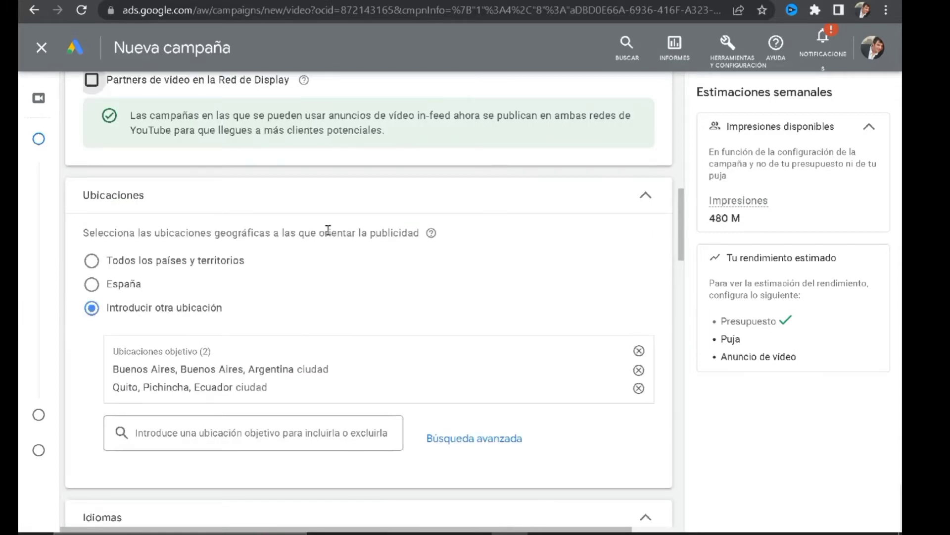
pyautogui.moveTo(42, 275)
pyautogui.scroll(-2, 392, 261)
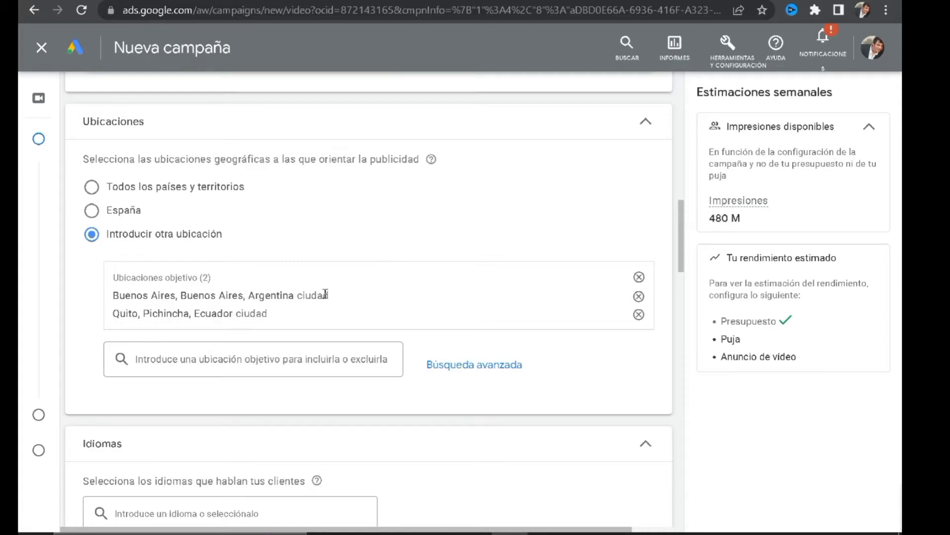
pyautogui.moveTo(121, 315)
pyautogui.scroll(-2, 387, 385)
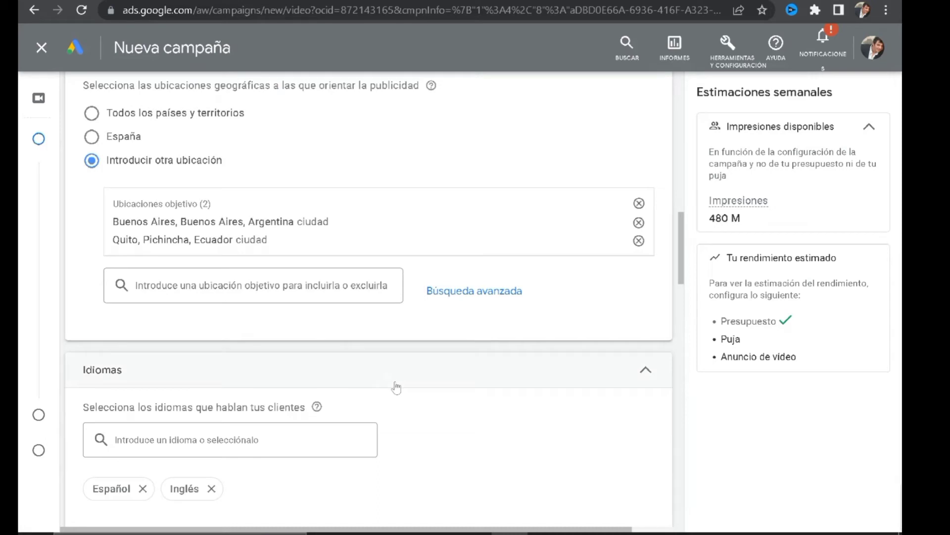
pyautogui.scroll(-4, 388, 385)
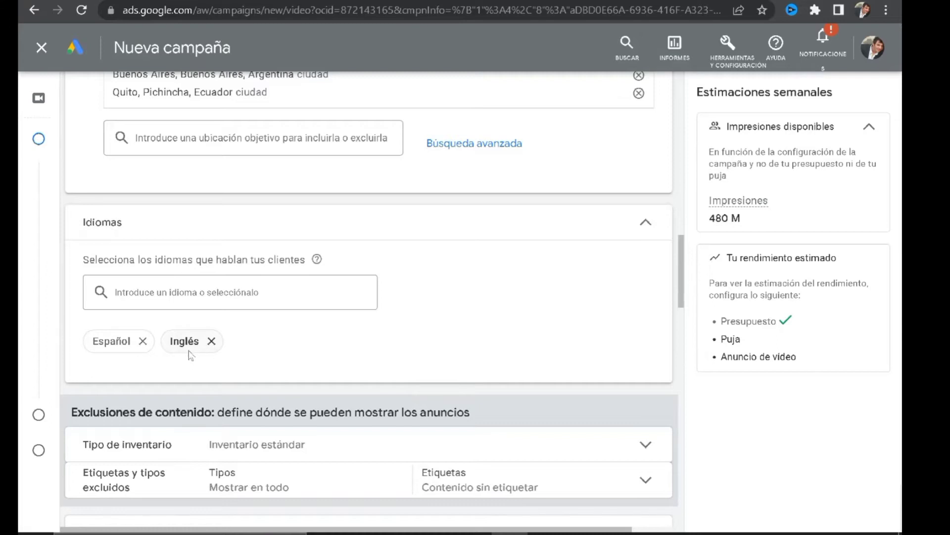
pyautogui.scroll(-2, 486, 318)
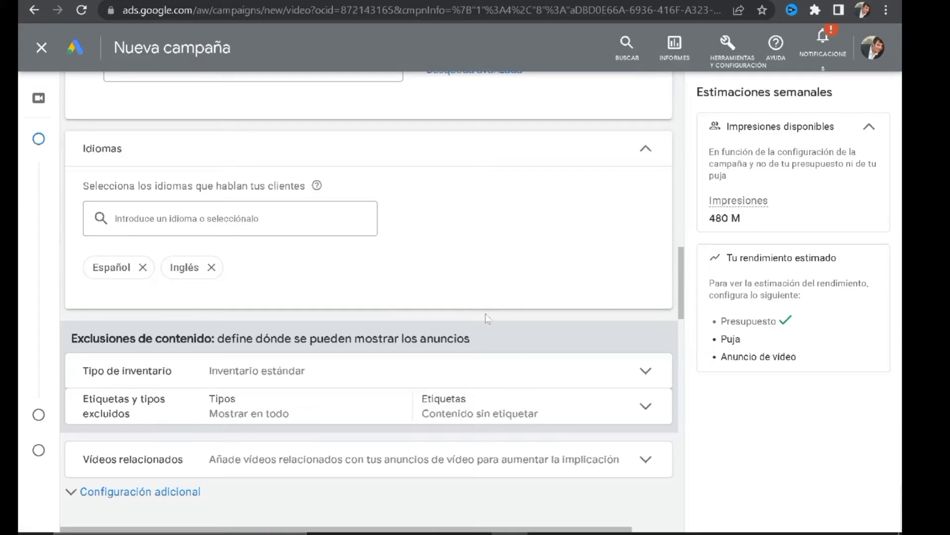
# Step: Examine the inventory type options under the content exclusions, keeping "Inventario estándar"
pyautogui.scroll(-2, 478, 258)
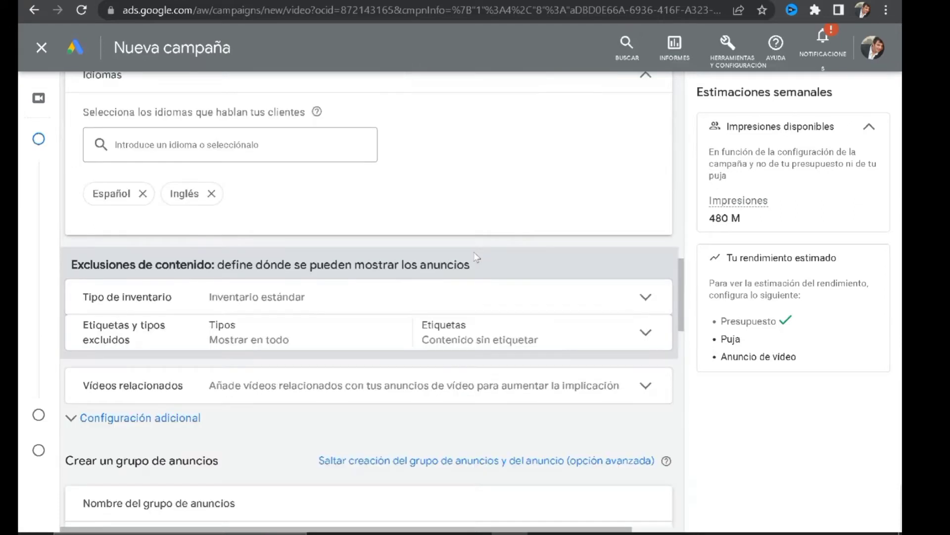
pyautogui.scroll(-2, 468, 255)
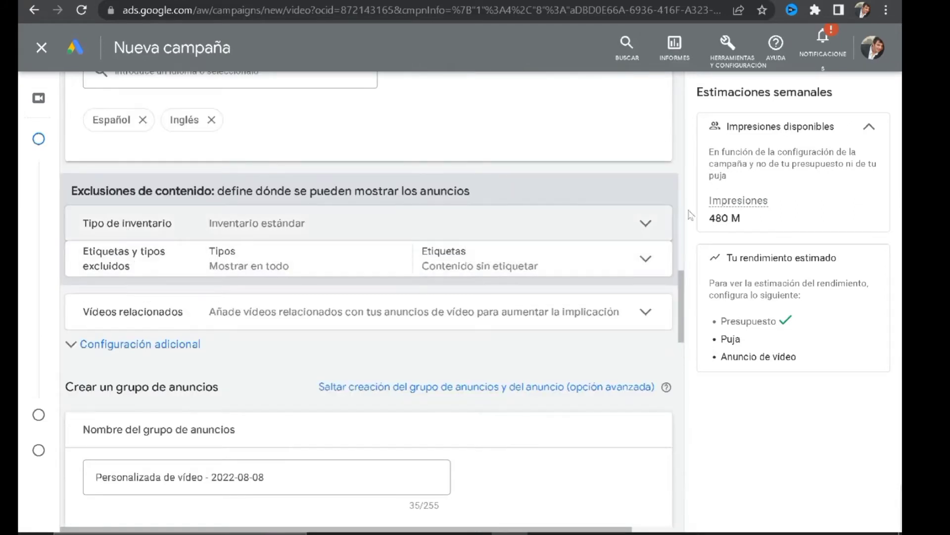
pyautogui.click(648, 227)
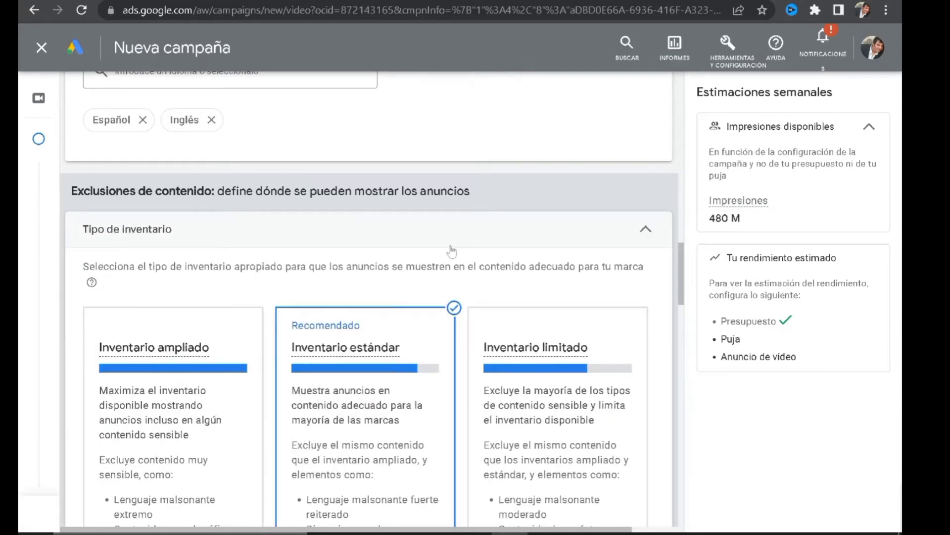
pyautogui.scroll(-2, 452, 252)
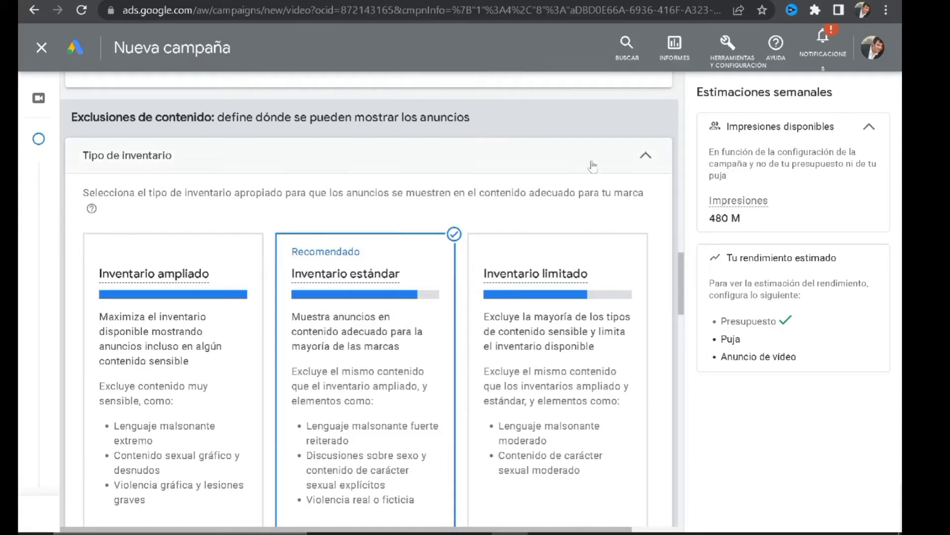
pyautogui.click(653, 161)
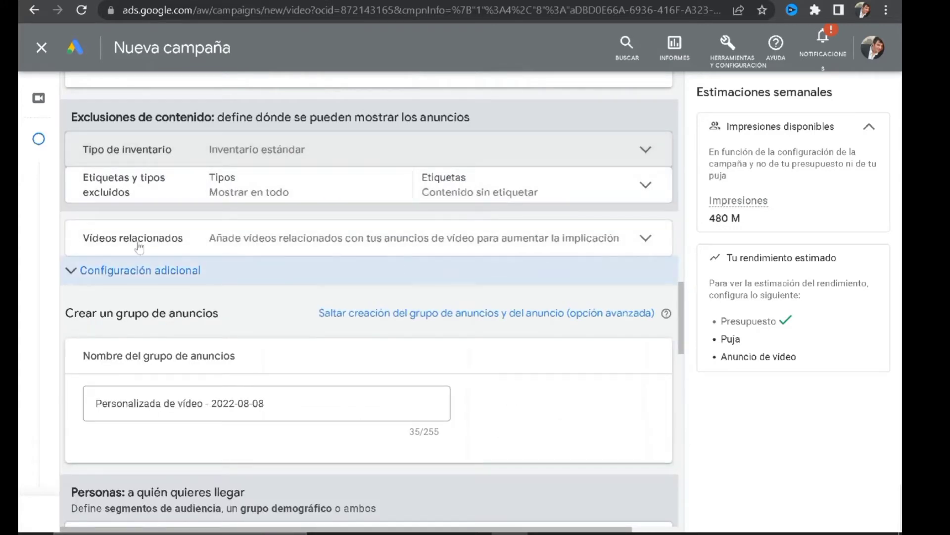
# Step: Replace the default ad group name with "empezar en youtube"
pyautogui.scroll(-1, 600, 256)
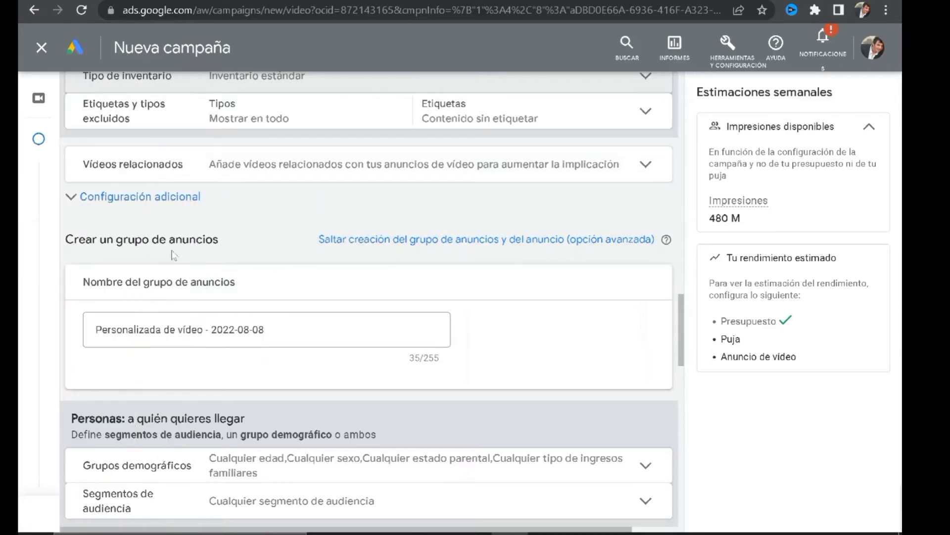
pyautogui.click(290, 328)
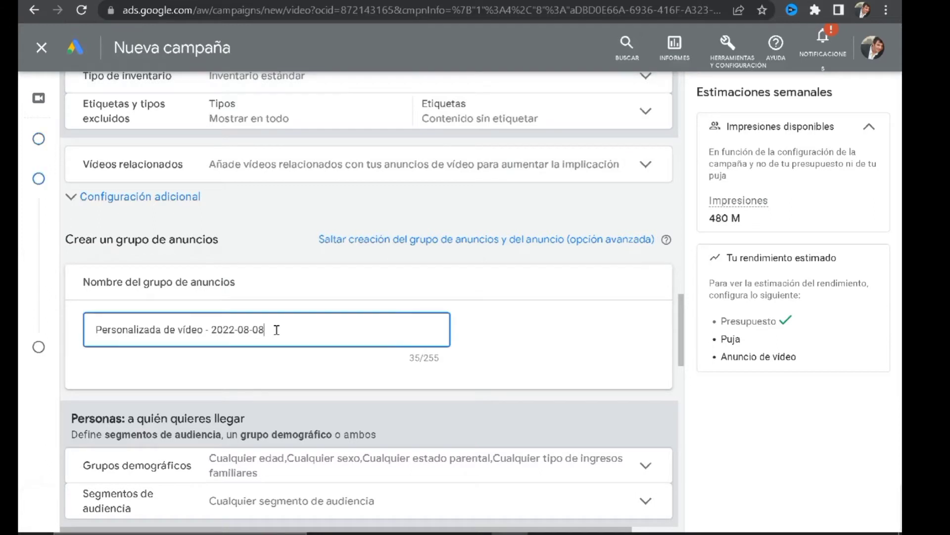
pyautogui.press('BackSpace')
pyautogui.hotkey('ctrl', 'a')
pyautogui.press('BackSpace')
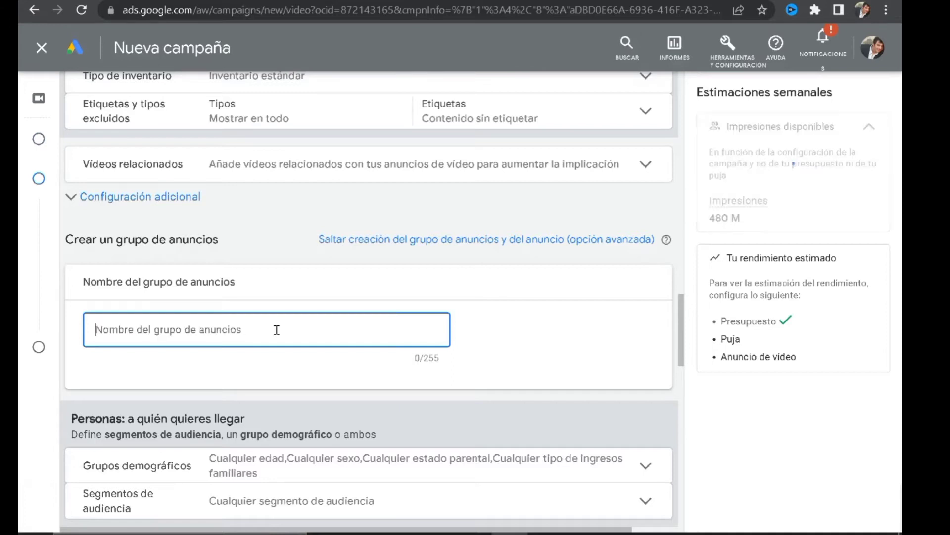
pyautogui.write('e')
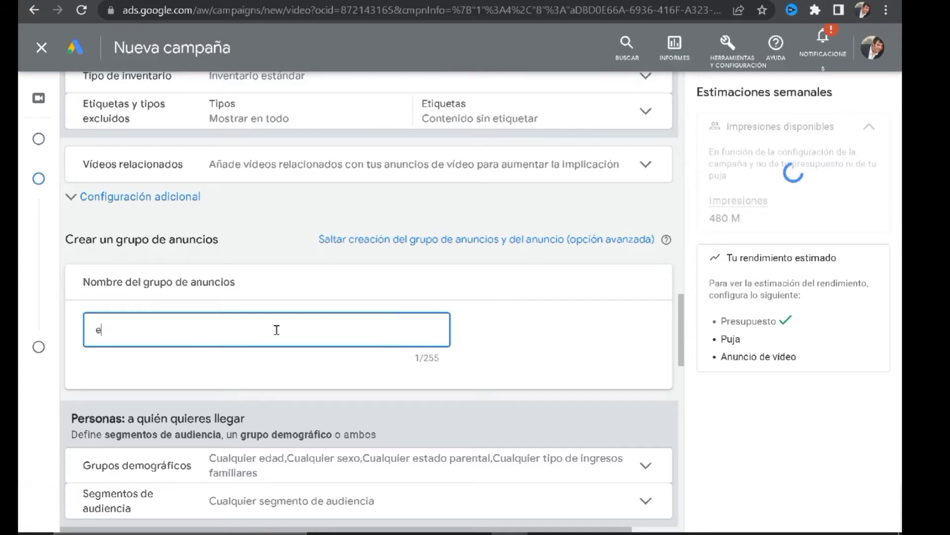
pyautogui.write('mpe')
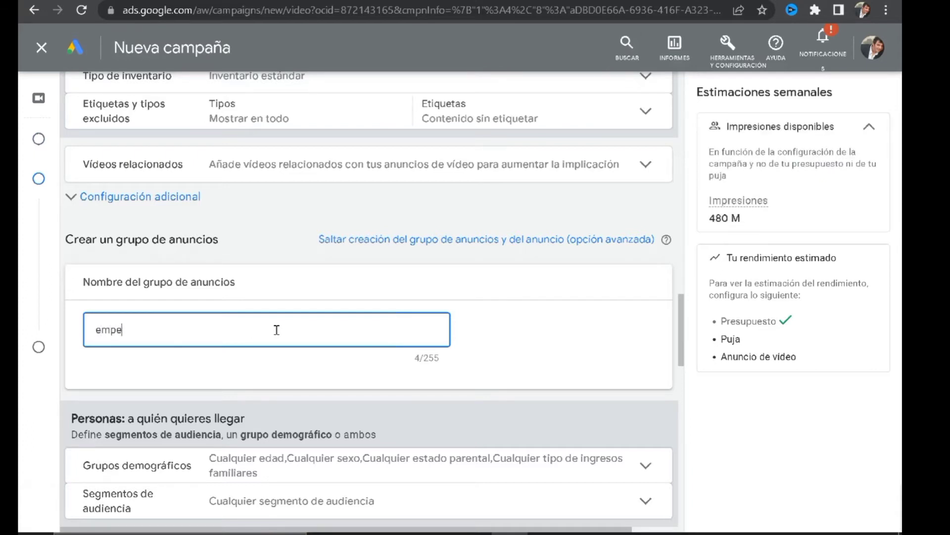
pyautogui.write('zar ')
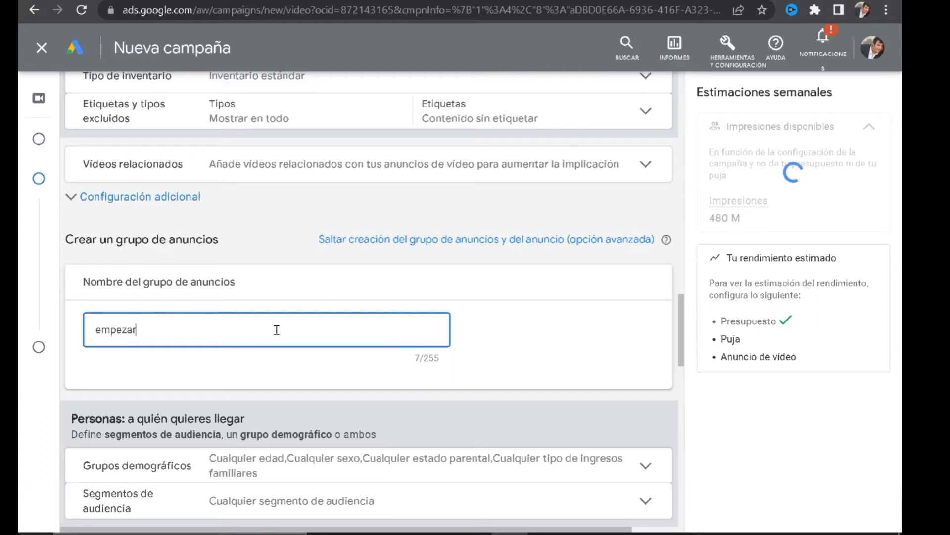
pyautogui.write('e')
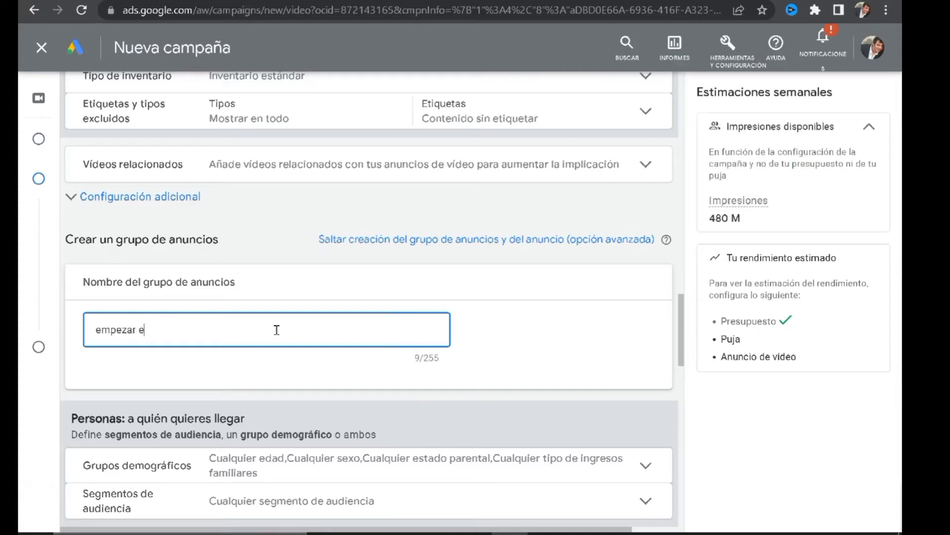
pyautogui.write('n youtube')
# Step: Exclude the age ranges +65 and 55 - 64 from the ad group's demographic targeting
pyautogui.scroll(-1, 544, 354)
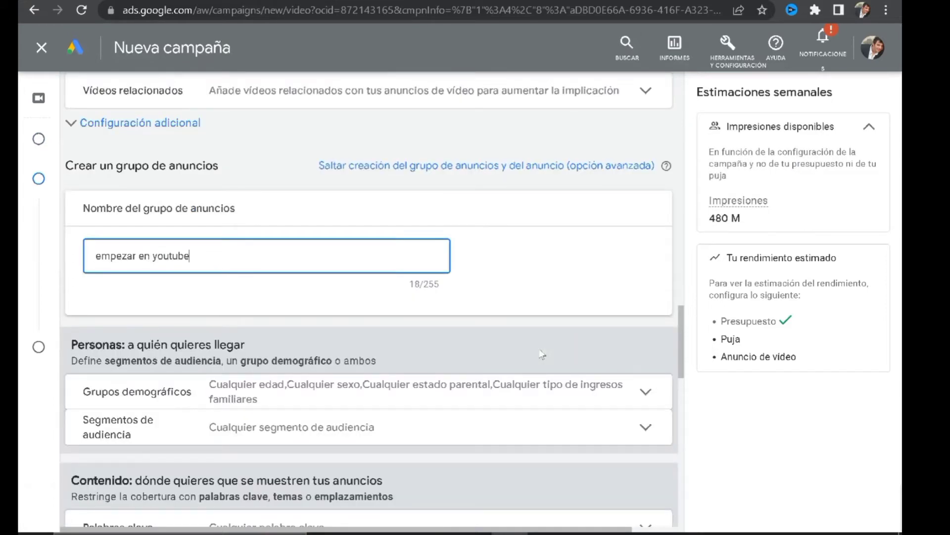
pyautogui.scroll(-1, 541, 353)
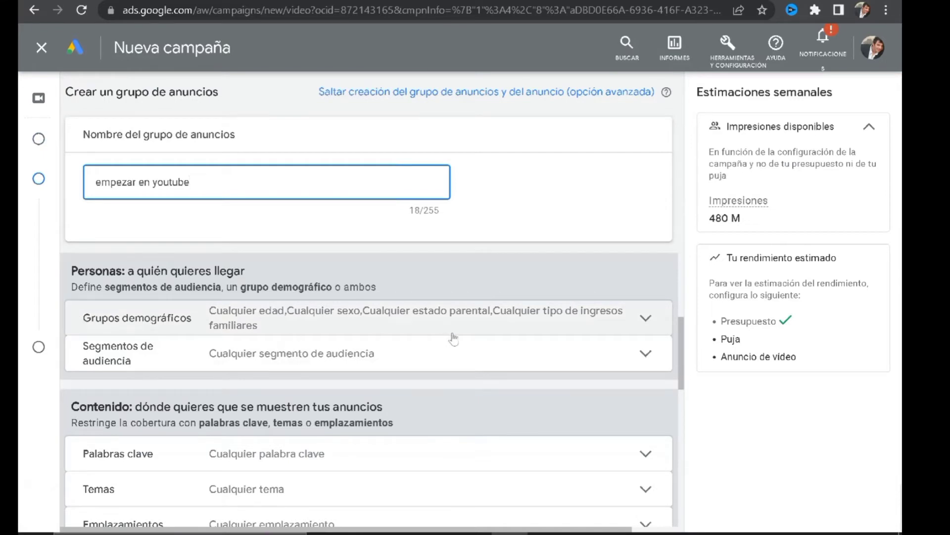
pyautogui.click(645, 322)
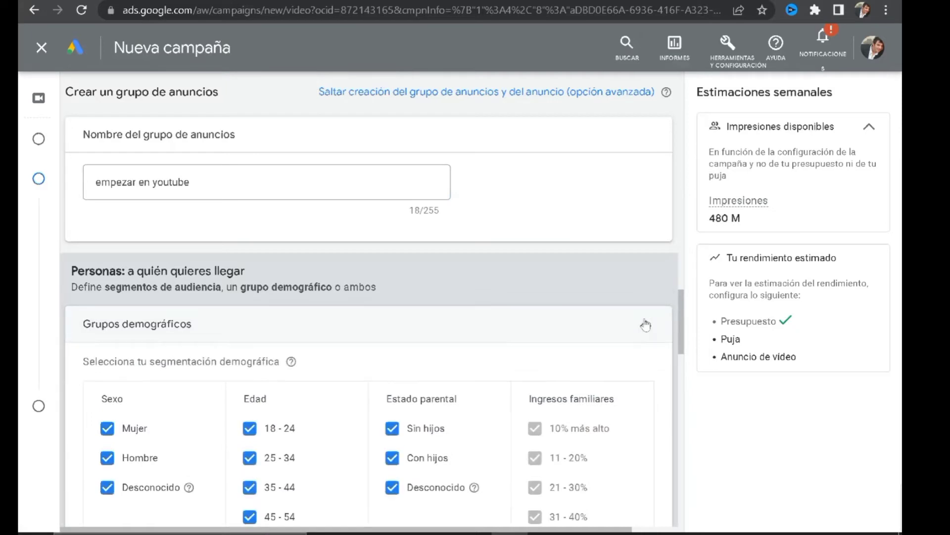
pyautogui.scroll(-3, 645, 324)
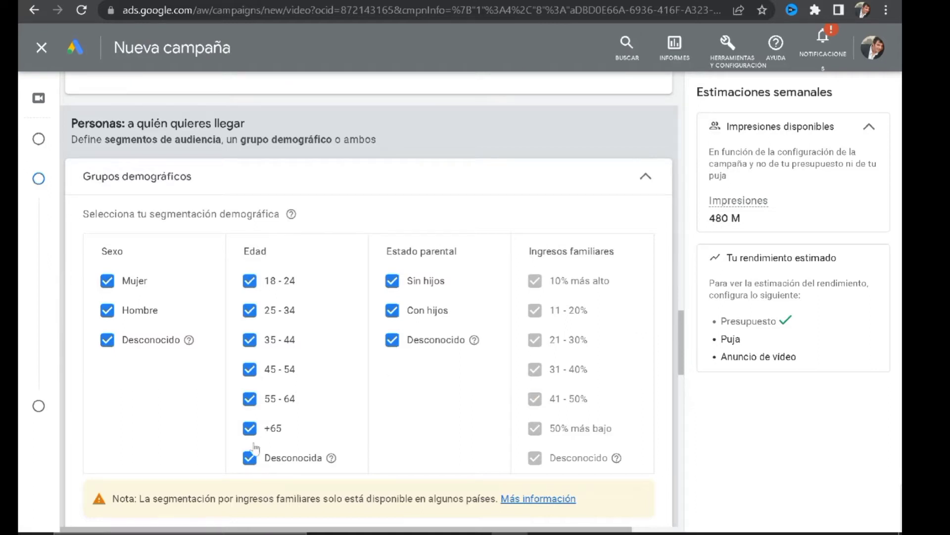
pyautogui.click(250, 428)
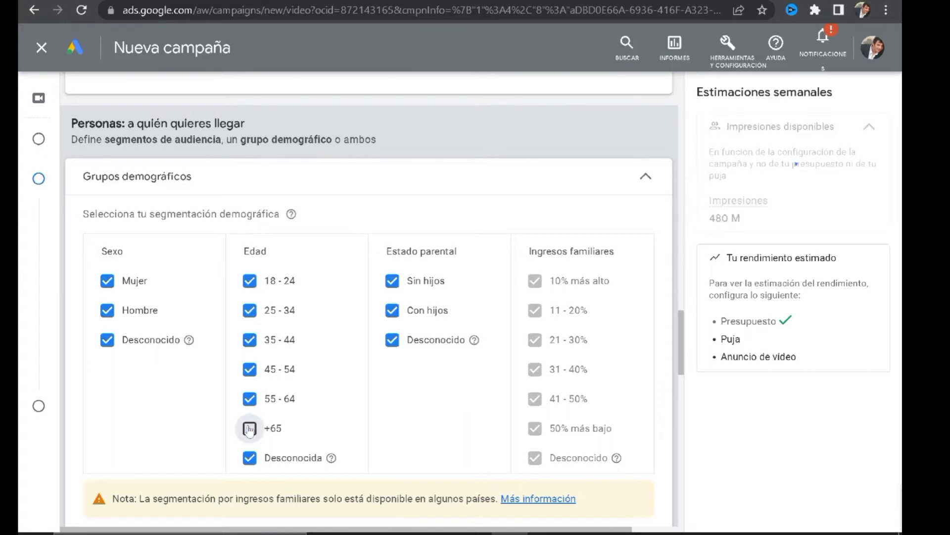
pyautogui.click(249, 402)
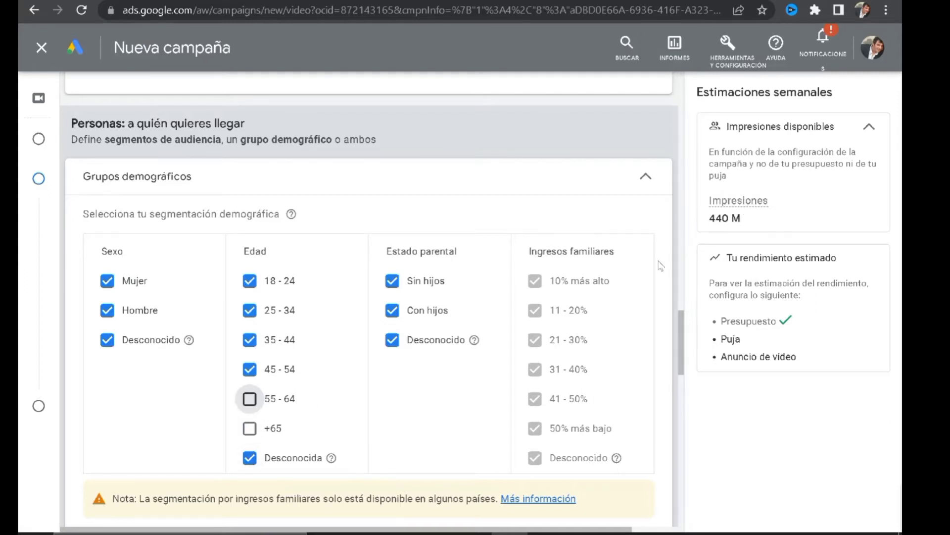
# Step: Target the audience segments Tecnología, Multimedia y entretenimiento and Estilos de vida y aficiones in the ad group
pyautogui.scroll(-2, 660, 266)
pyautogui.scroll(-2, 661, 266)
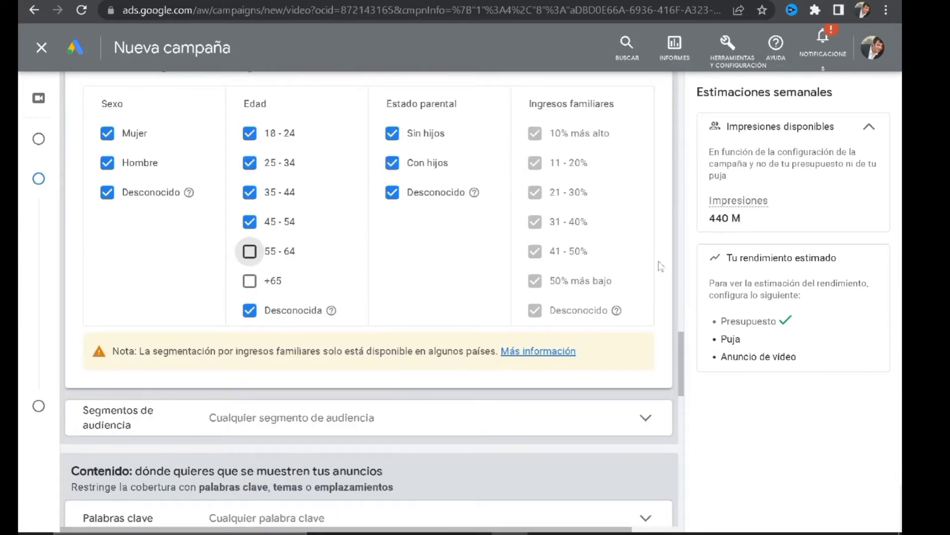
pyautogui.scroll(-4, 661, 266)
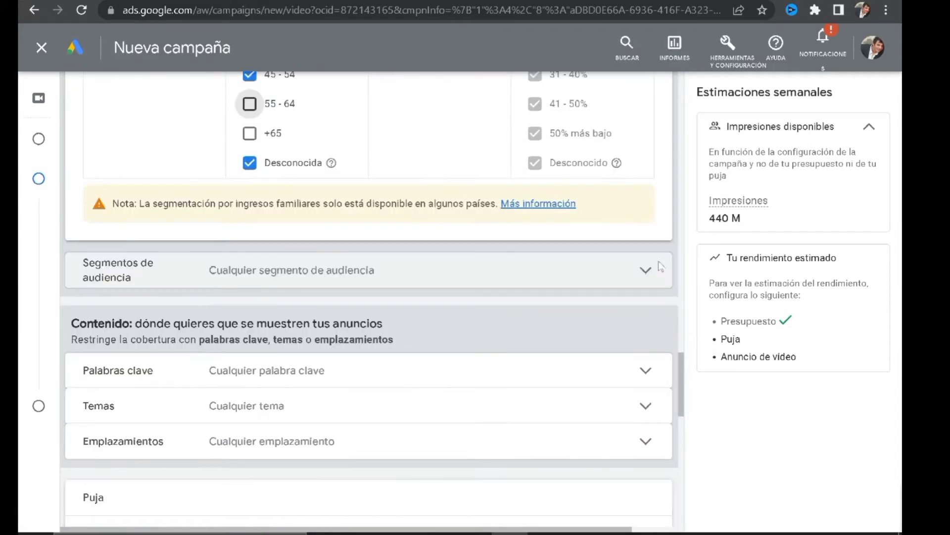
pyautogui.scroll(-2, 660, 266)
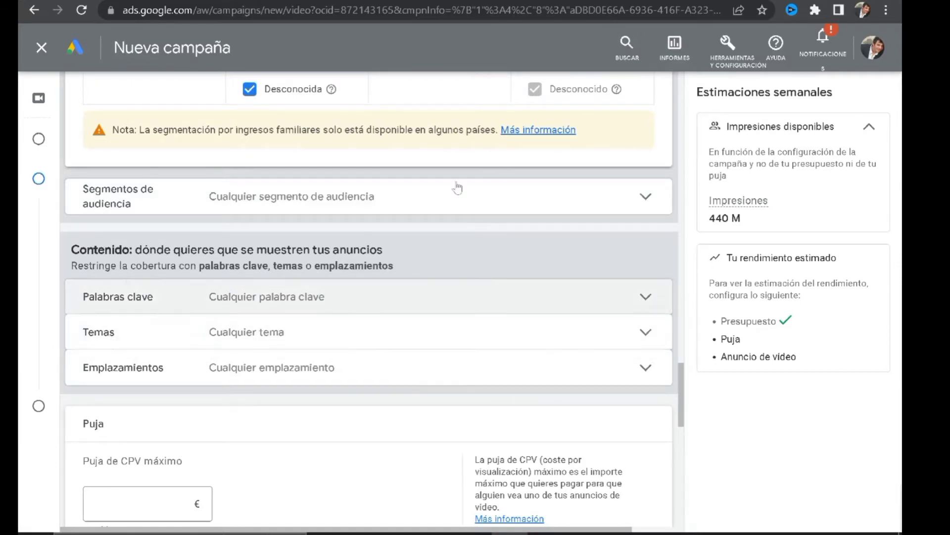
pyautogui.click(646, 200)
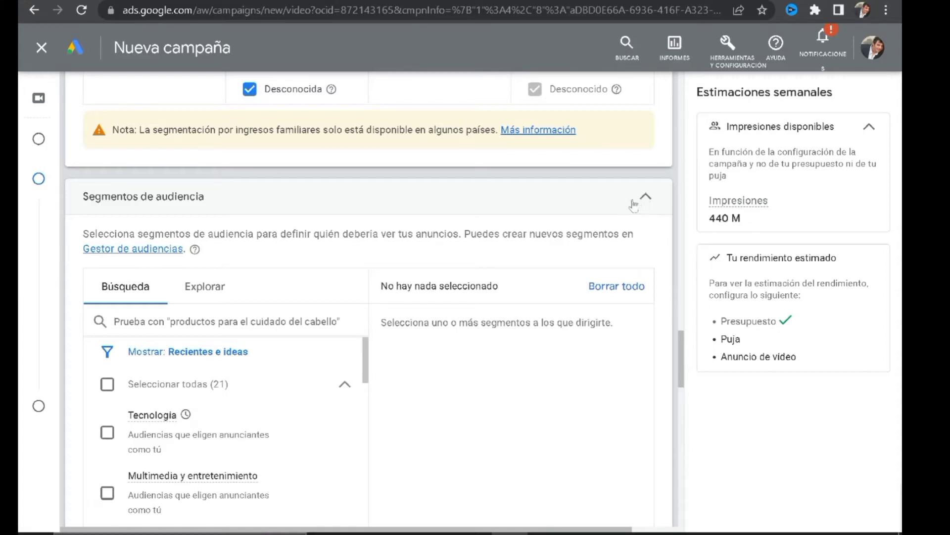
pyautogui.scroll(-1, 410, 323)
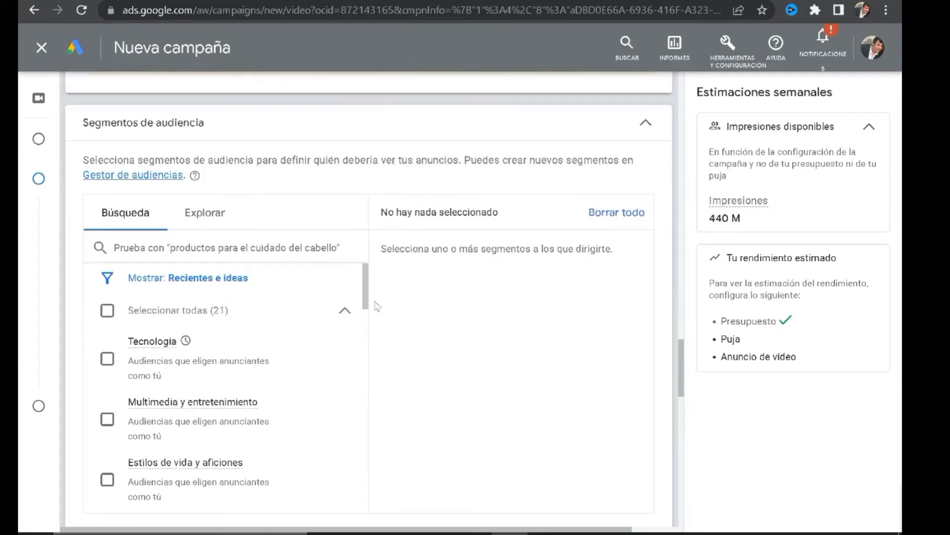
pyautogui.scroll(-1, 377, 306)
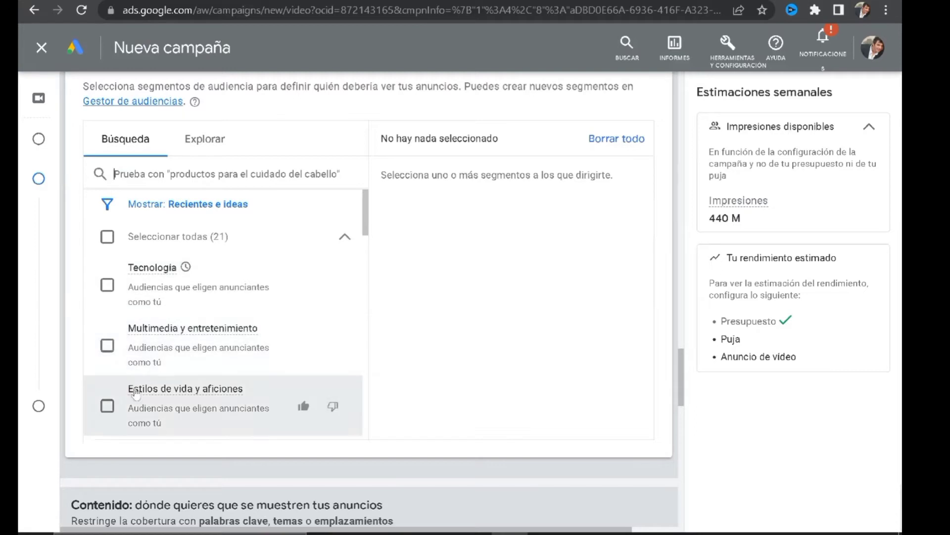
pyautogui.scroll(-3, 194, 367)
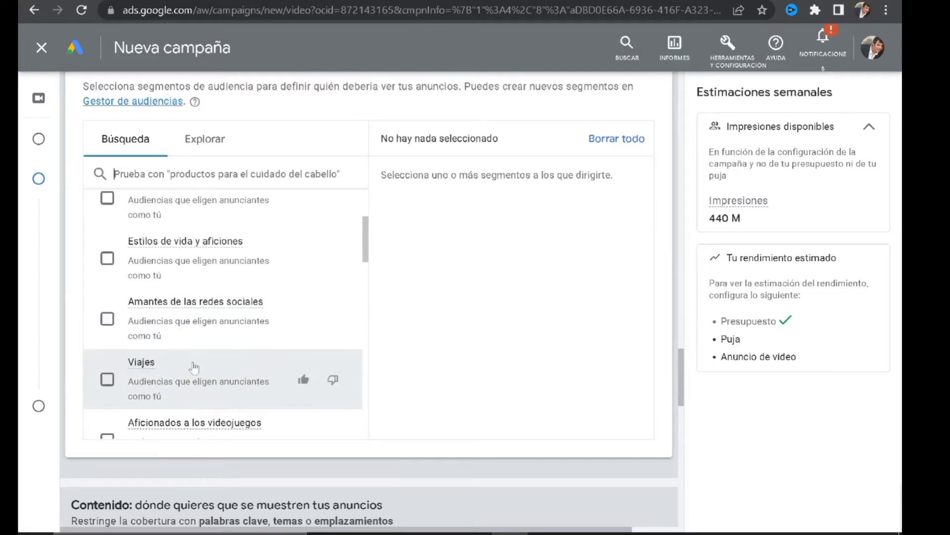
pyautogui.scroll(2, 181, 329)
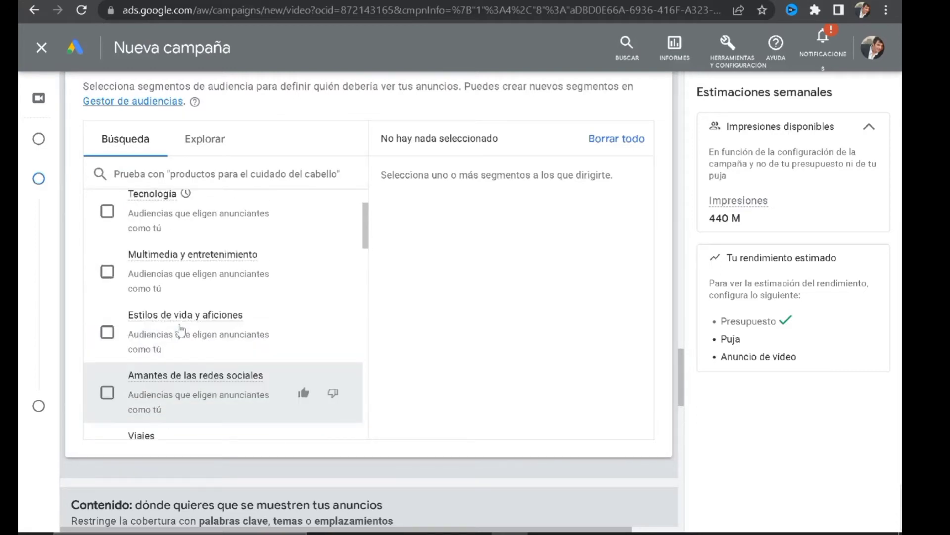
pyautogui.scroll(2, 181, 330)
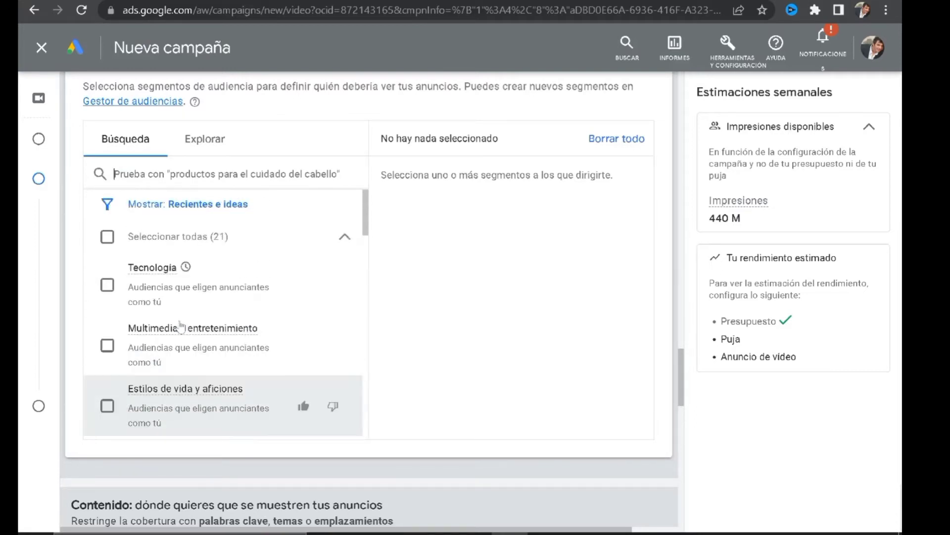
pyautogui.click(107, 287)
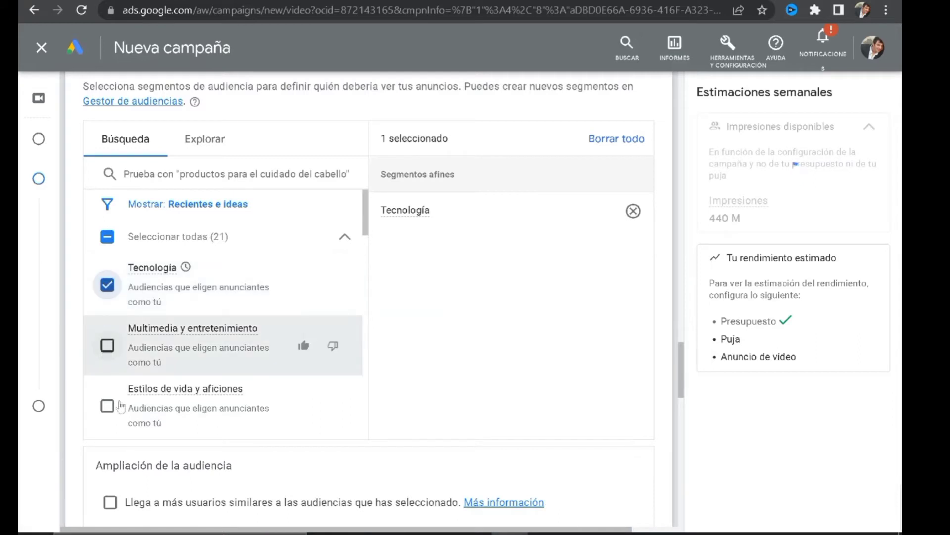
pyautogui.click(107, 345)
pyautogui.click(107, 406)
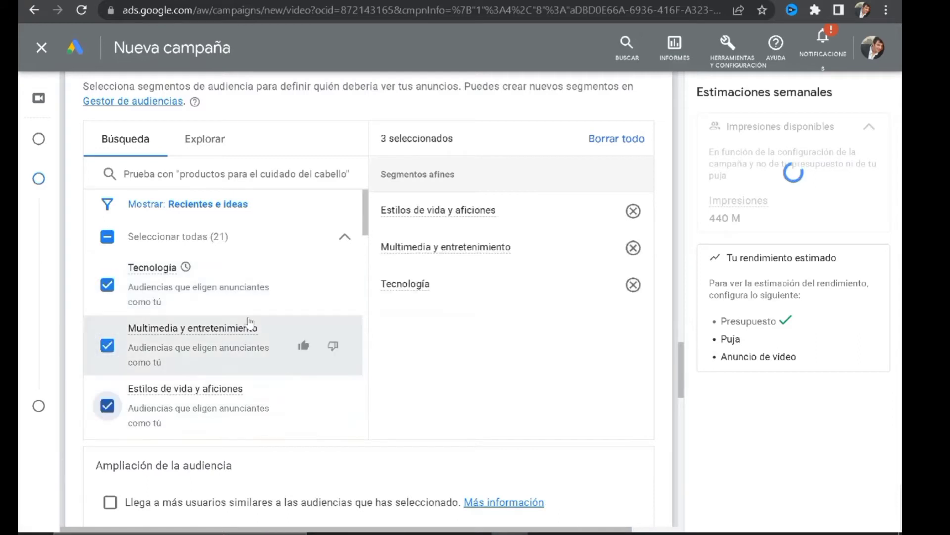
# Step: Add the segments Amantes de las redes sociales and Aficionados a los videojuegos, and look through the remaining audience suggestions
pyautogui.scroll(-1, 250, 322)
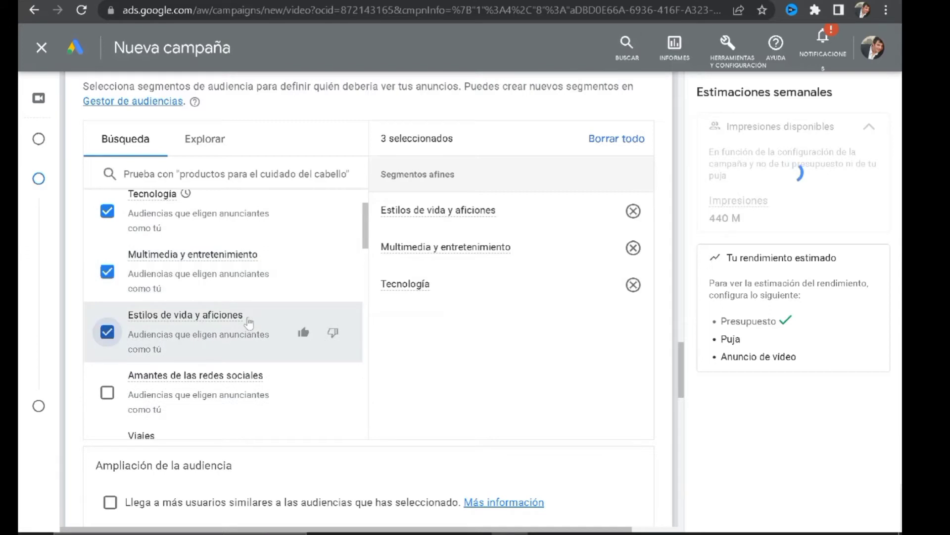
pyautogui.scroll(-1, 249, 322)
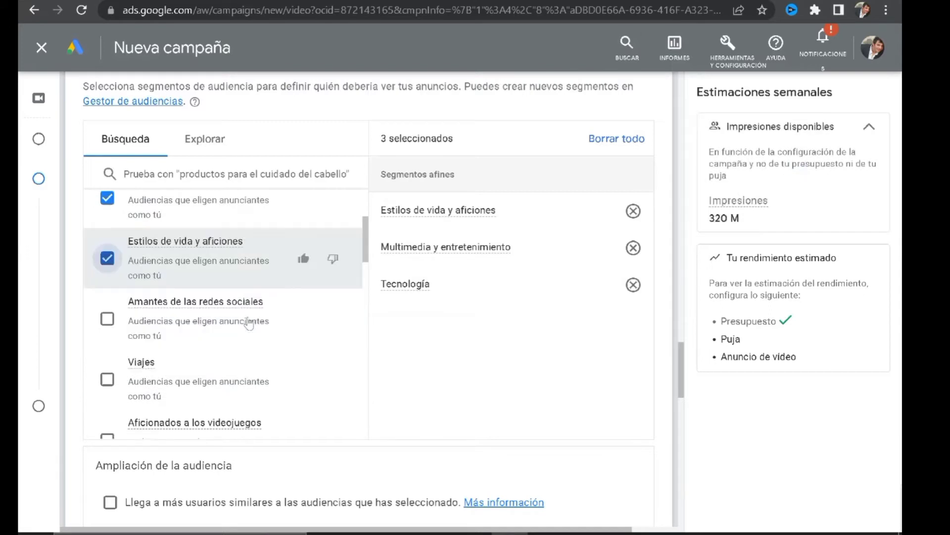
pyautogui.click(107, 319)
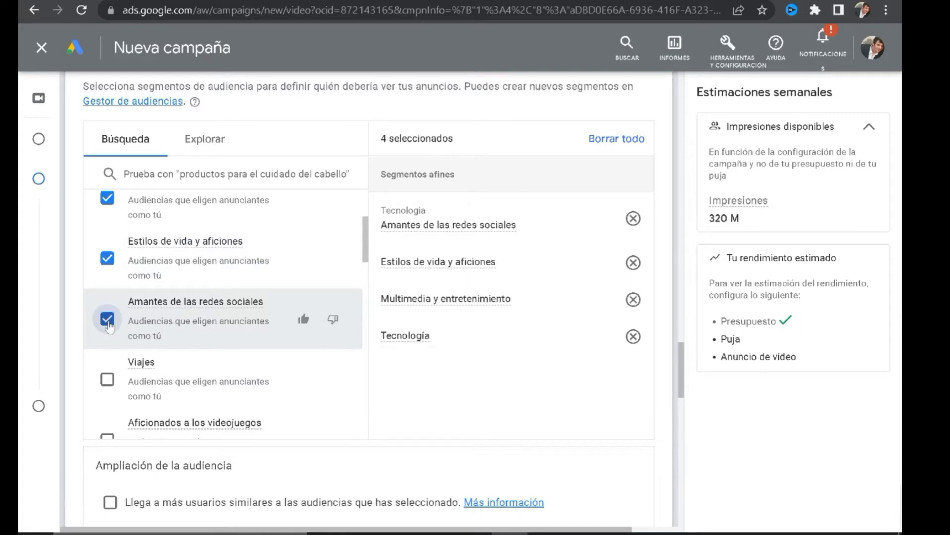
pyautogui.scroll(-2, 112, 328)
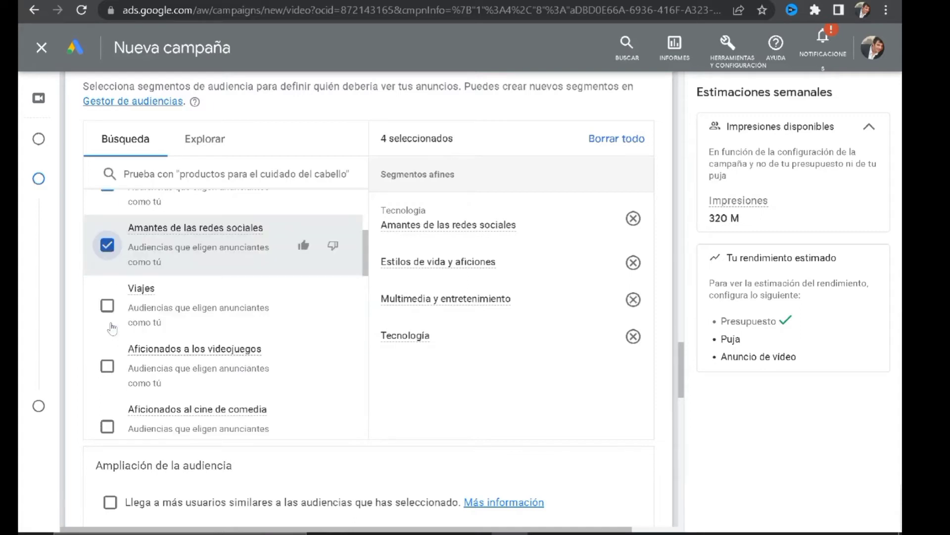
pyautogui.click(108, 367)
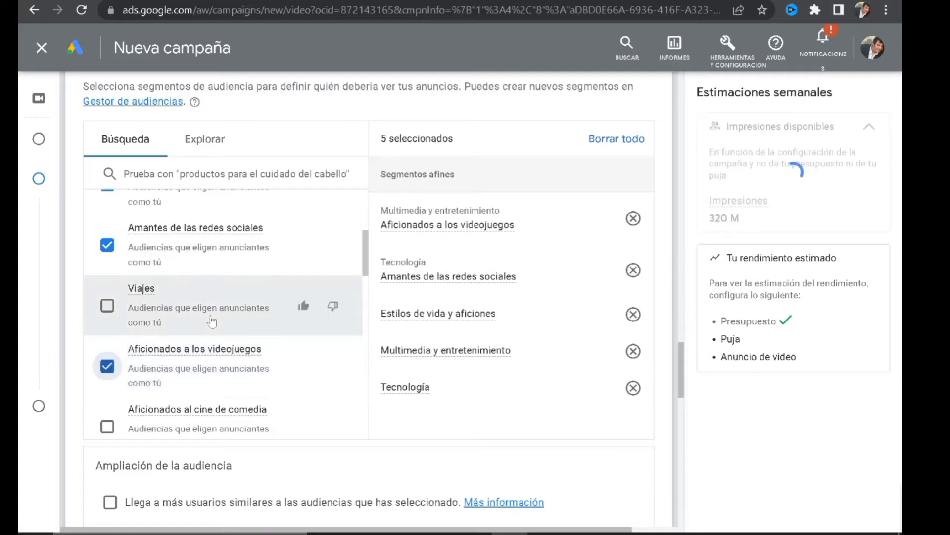
pyautogui.scroll(-4, 211, 317)
pyautogui.scroll(-2, 212, 319)
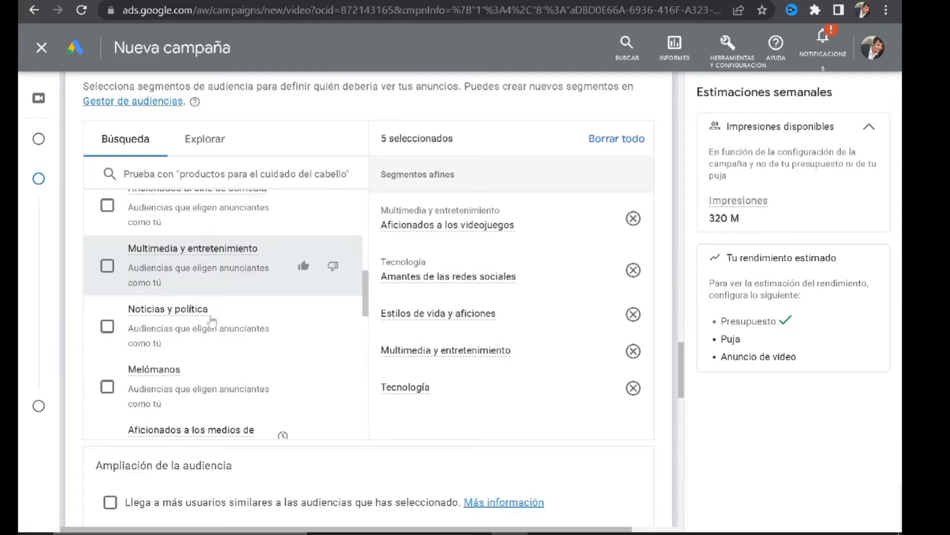
pyautogui.scroll(-2, 212, 319)
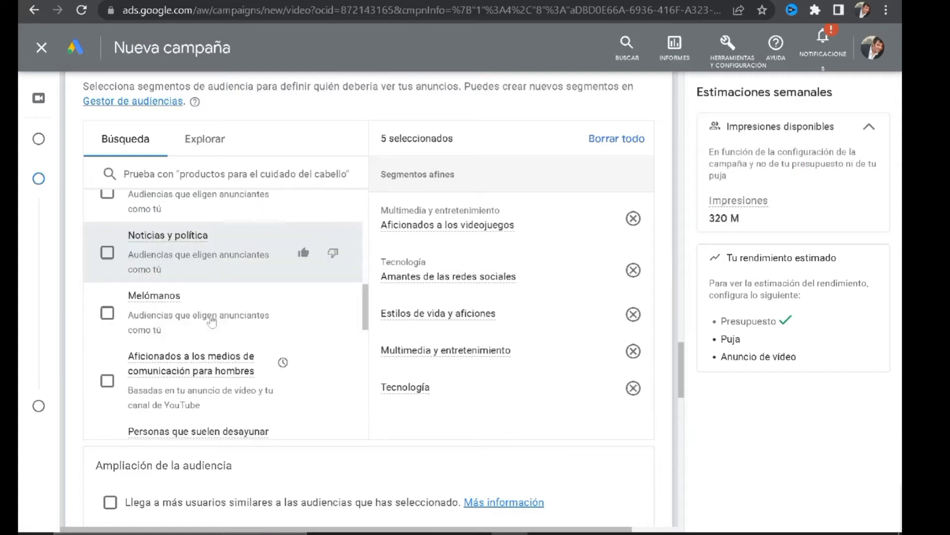
pyautogui.scroll(-4, 211, 321)
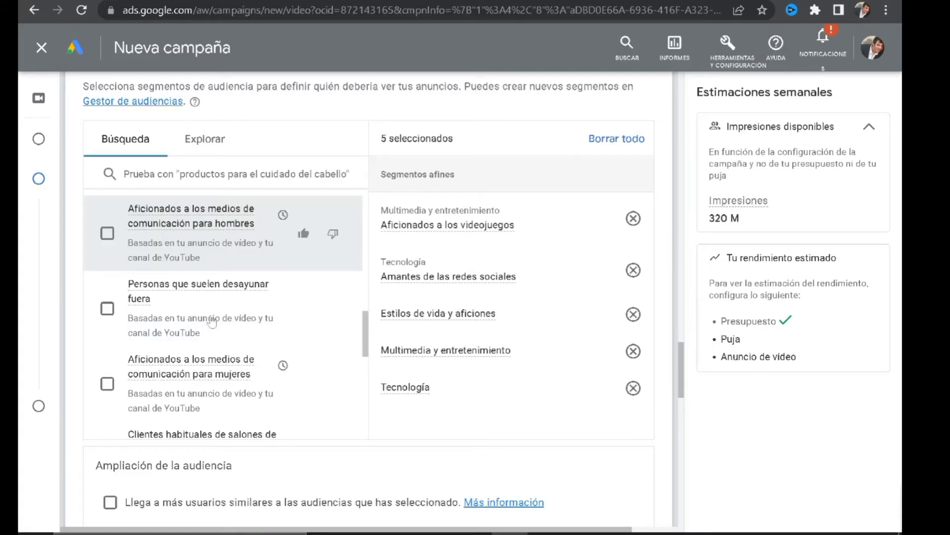
pyautogui.scroll(10, 211, 320)
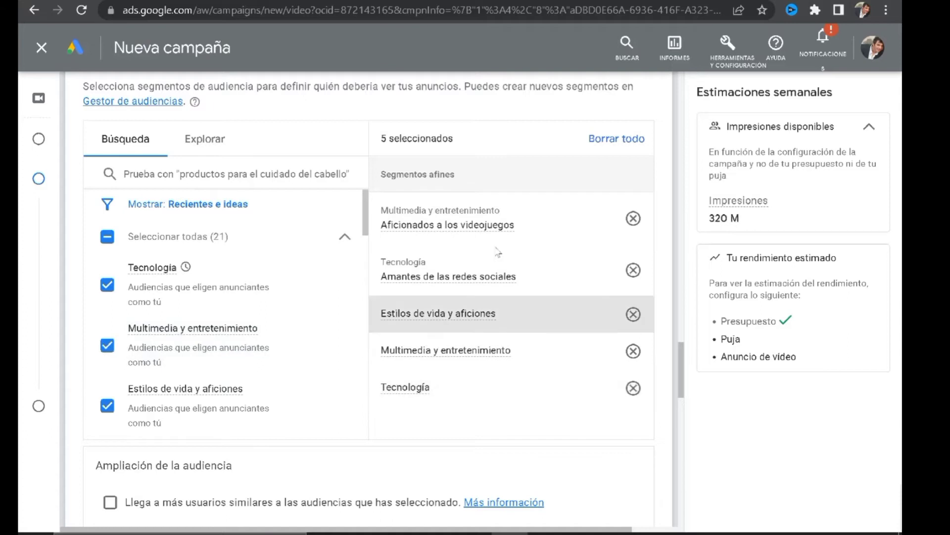
pyautogui.moveTo(462, 231)
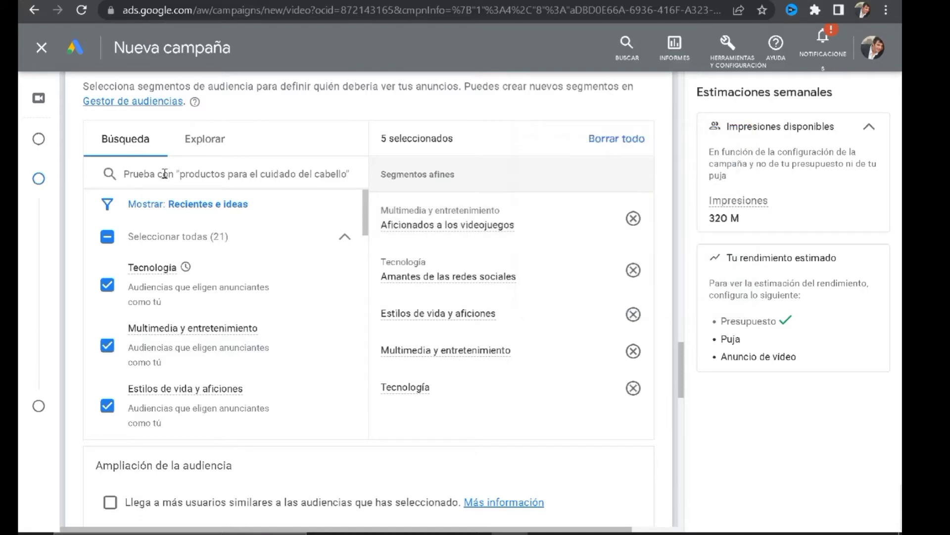
# Step: Search the audience segments for "cocinar", look through the suggested affinity segments and collapse the audience segments section
pyautogui.click(185, 172)
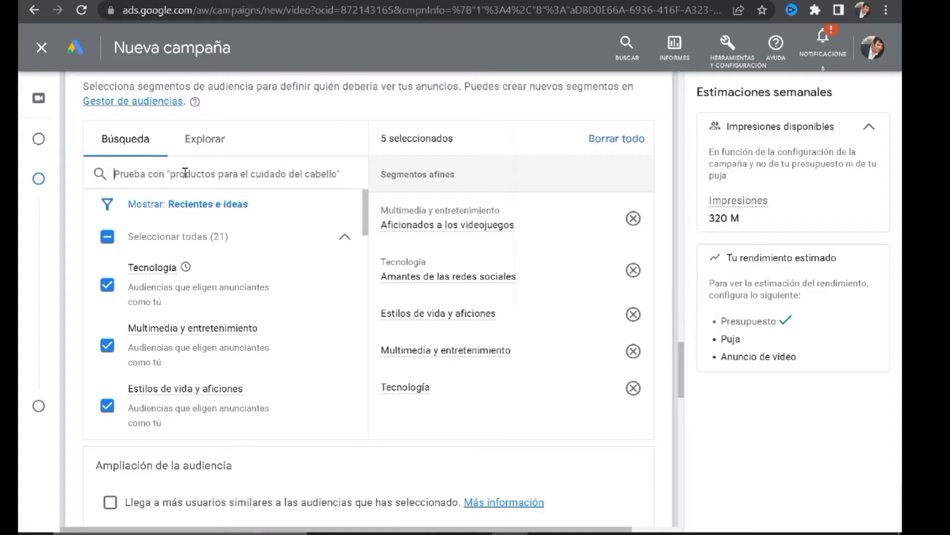
pyautogui.write('cocinar')
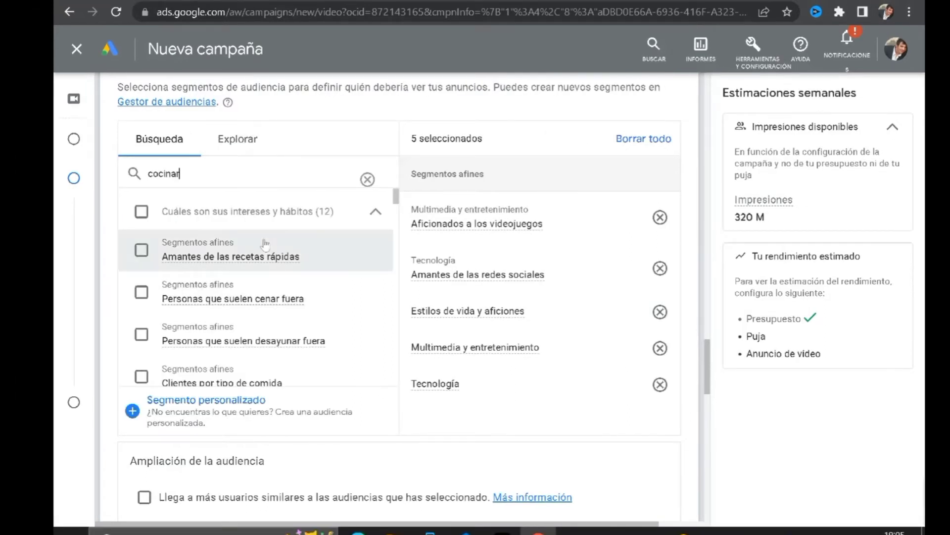
pyautogui.scroll(-2, 262, 277)
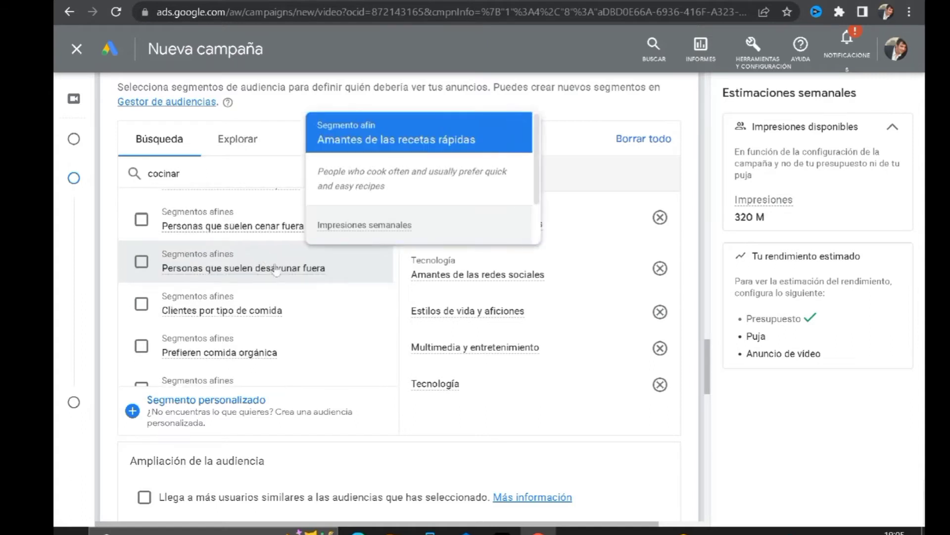
pyautogui.scroll(-2, 249, 317)
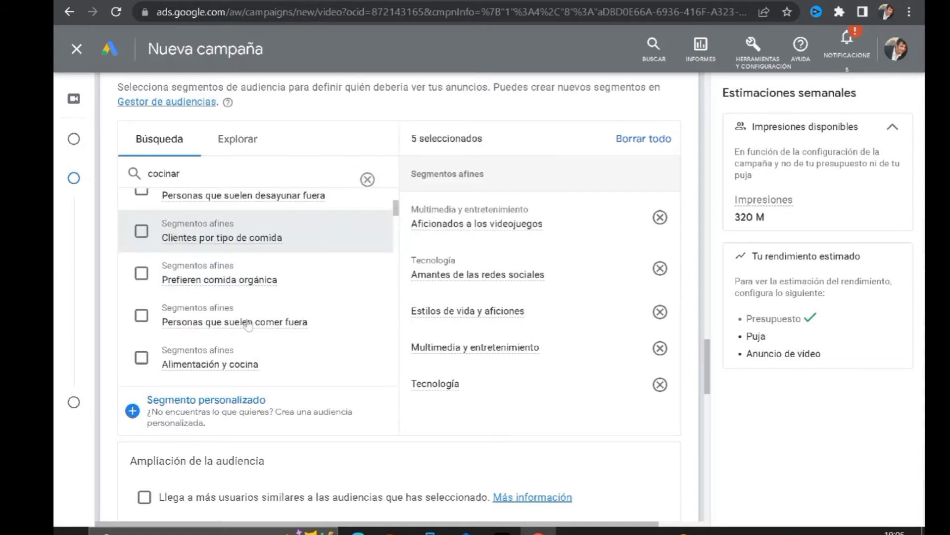
pyautogui.scroll(-2, 249, 324)
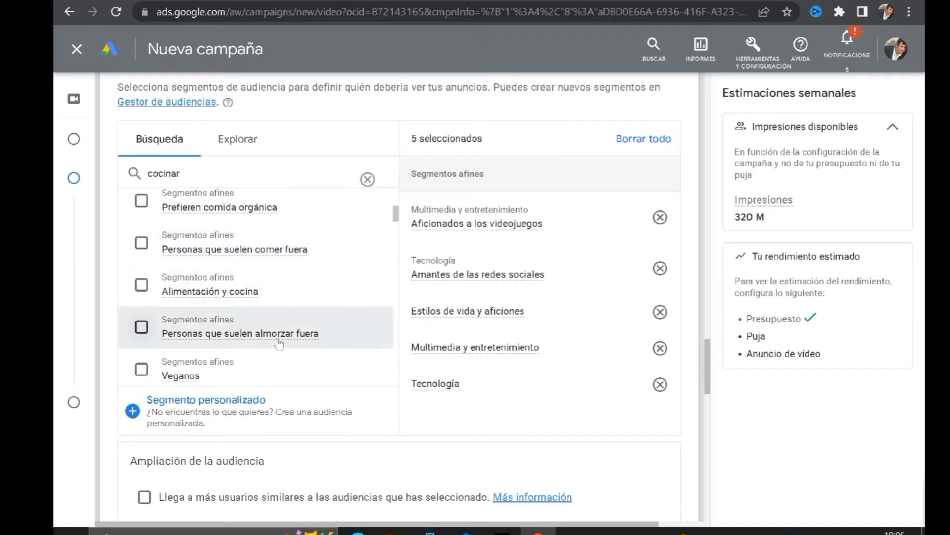
pyautogui.moveTo(279, 344)
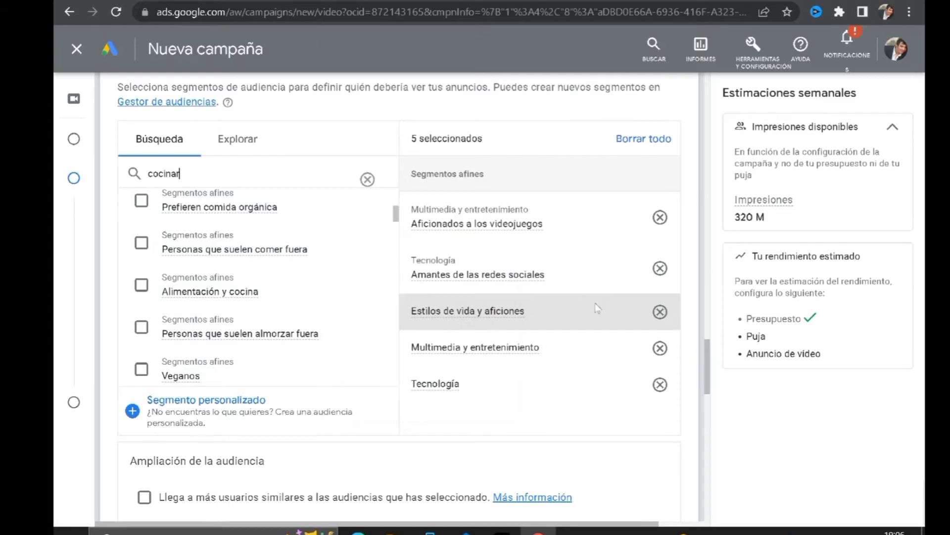
pyautogui.scroll(3, 598, 308)
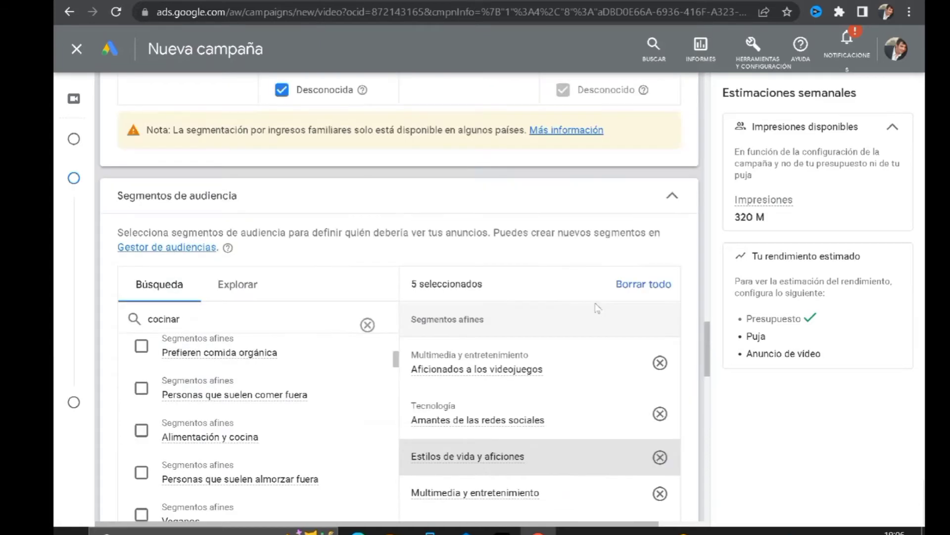
pyautogui.click(672, 197)
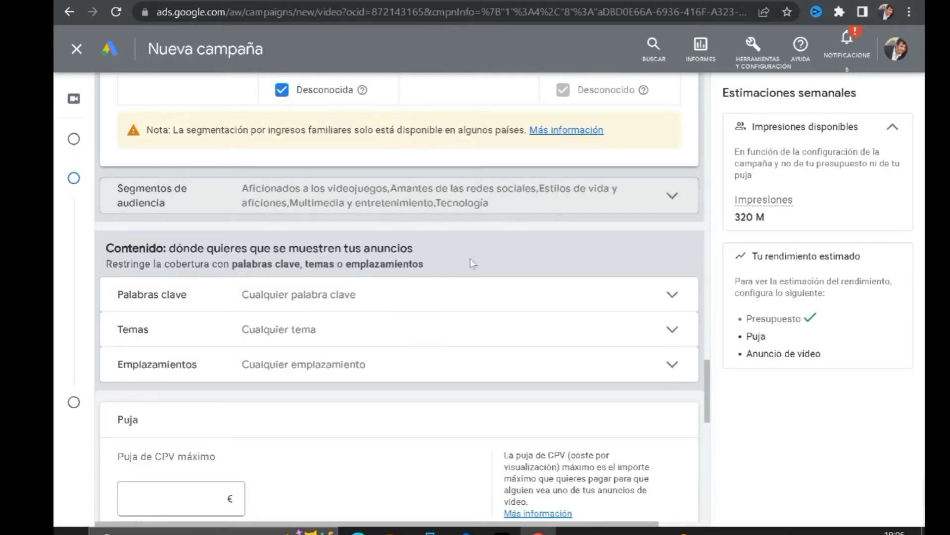
# Step: Add "empezar en youtube" as a targeting keyword in the ad group's content settings
pyautogui.scroll(-2, 475, 275)
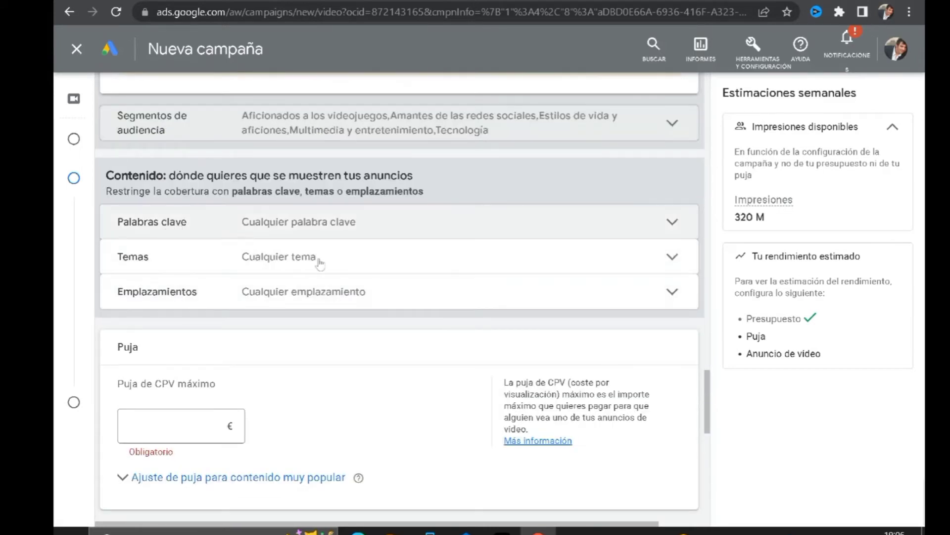
pyautogui.click(673, 224)
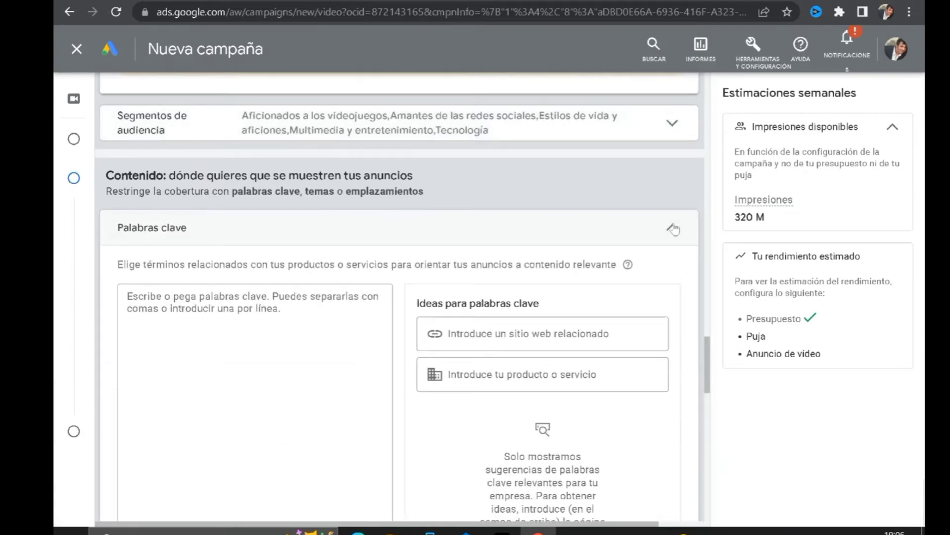
pyautogui.scroll(-1, 282, 332)
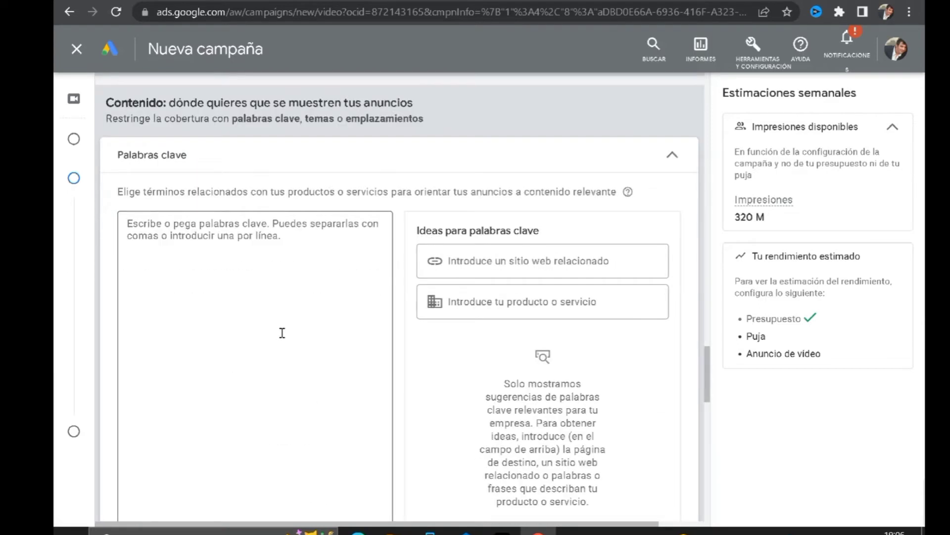
pyautogui.click(138, 225)
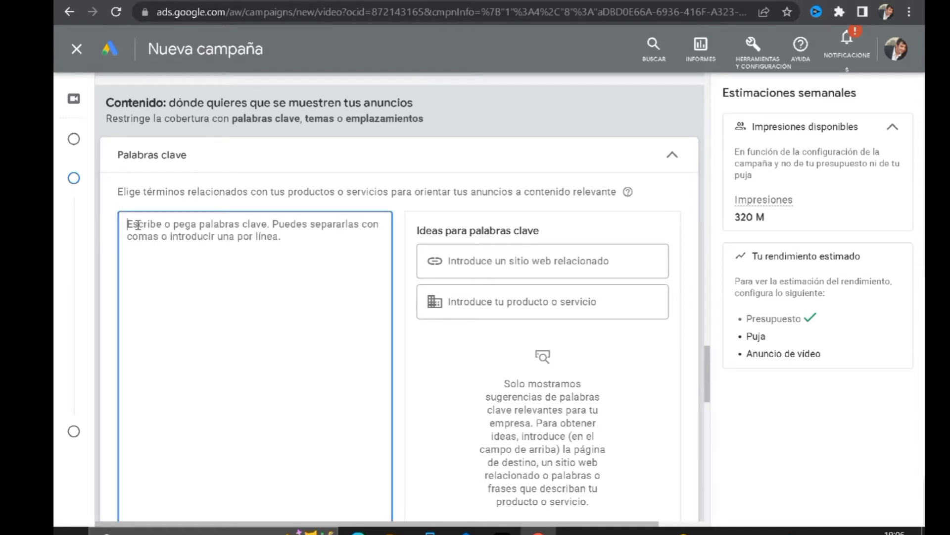
pyautogui.write('emp')
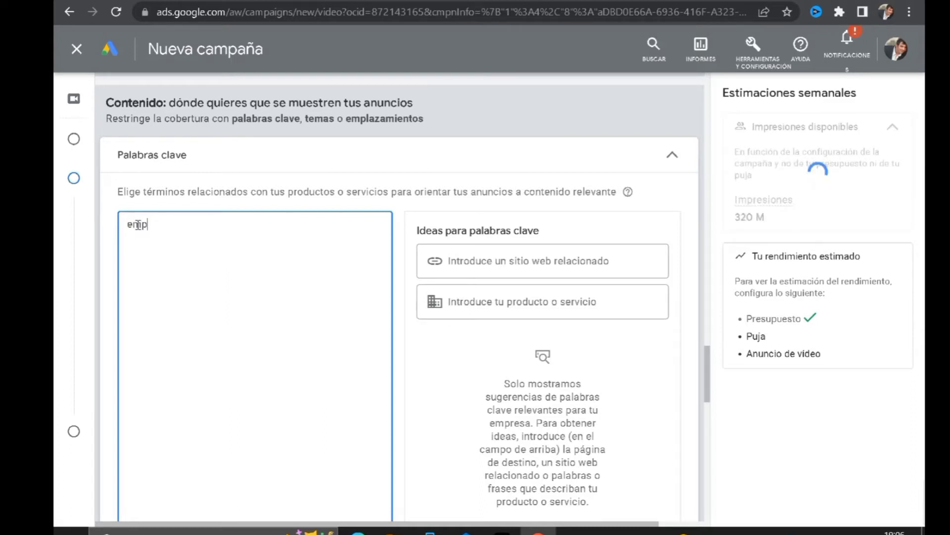
pyautogui.write('ezar en youtube')
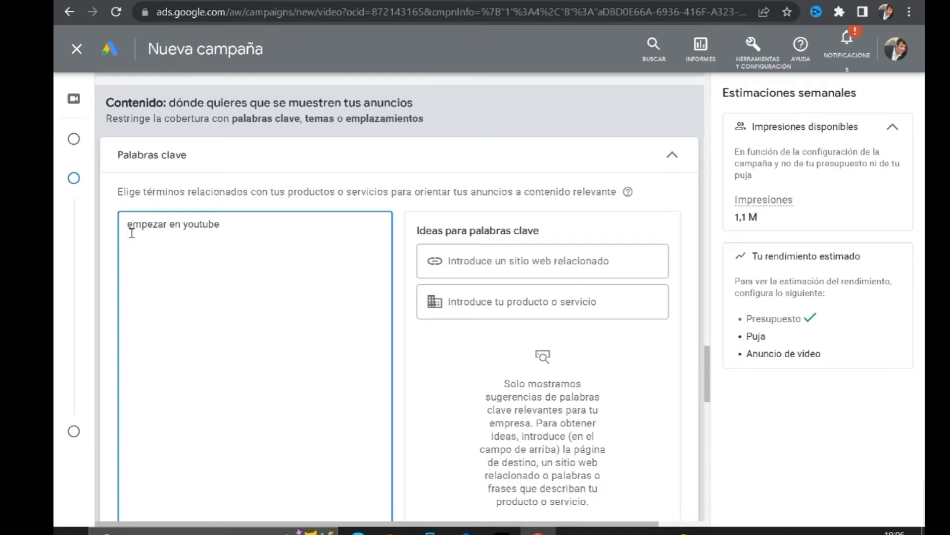
# Step: Add "ser youtuber" as a second targeting keyword, on its own line below "empezar en youtube"
pyautogui.write('ser y')
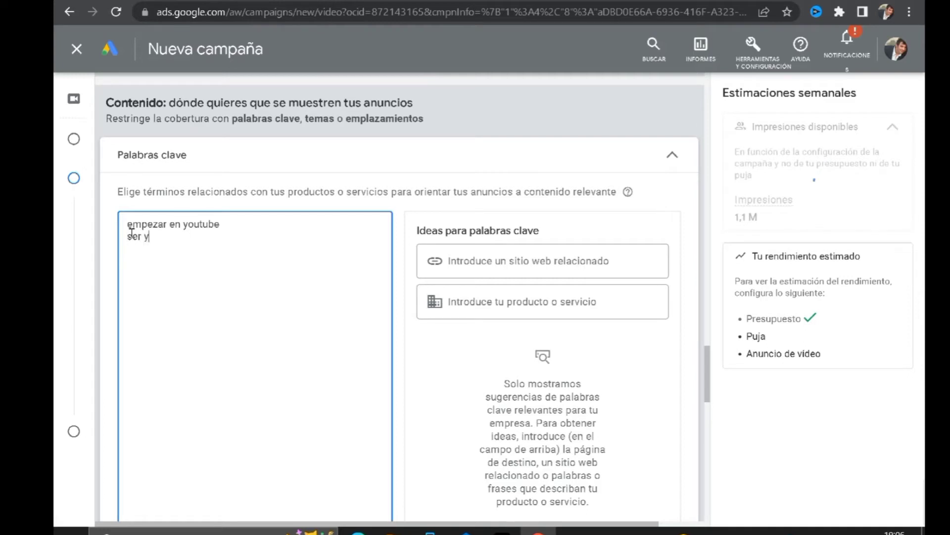
pyautogui.write('outuber')
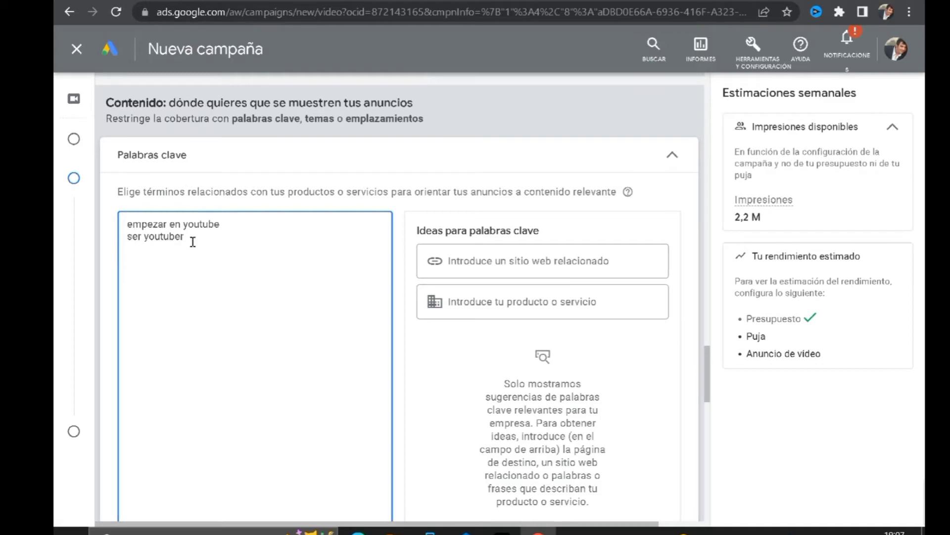
# Step: Request keyword ideas for the product or service "empezr en youtube" and look through the suggested keywords and their relevance
pyautogui.click(474, 301)
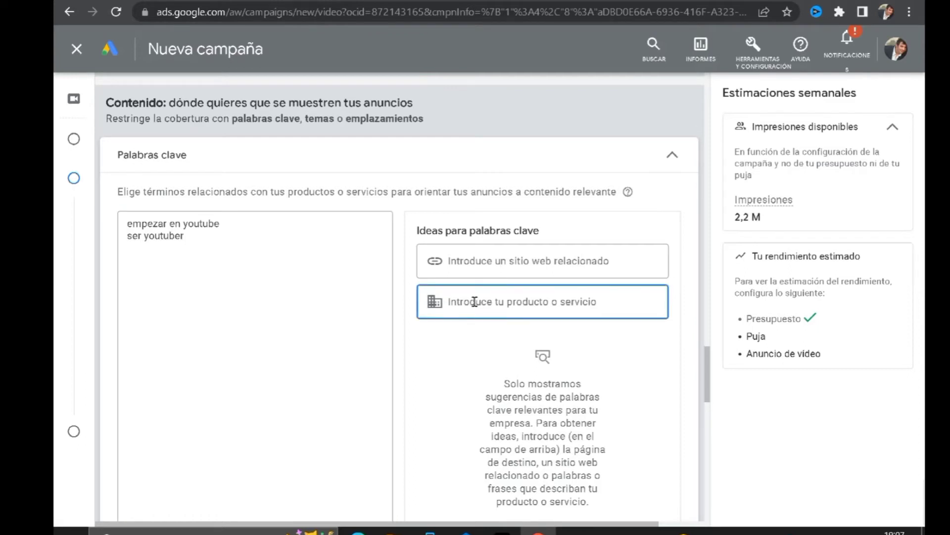
pyautogui.write('emp')
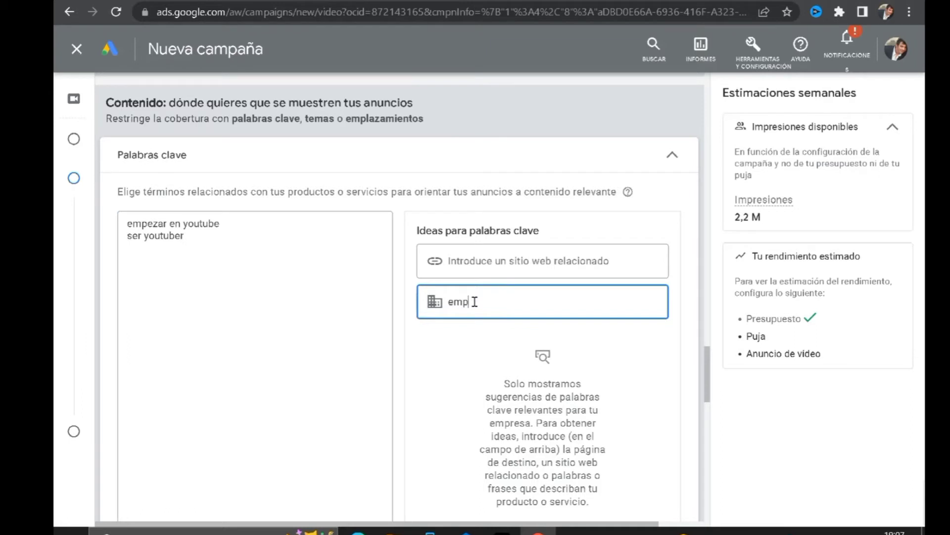
pyautogui.write('ezar en youtube')
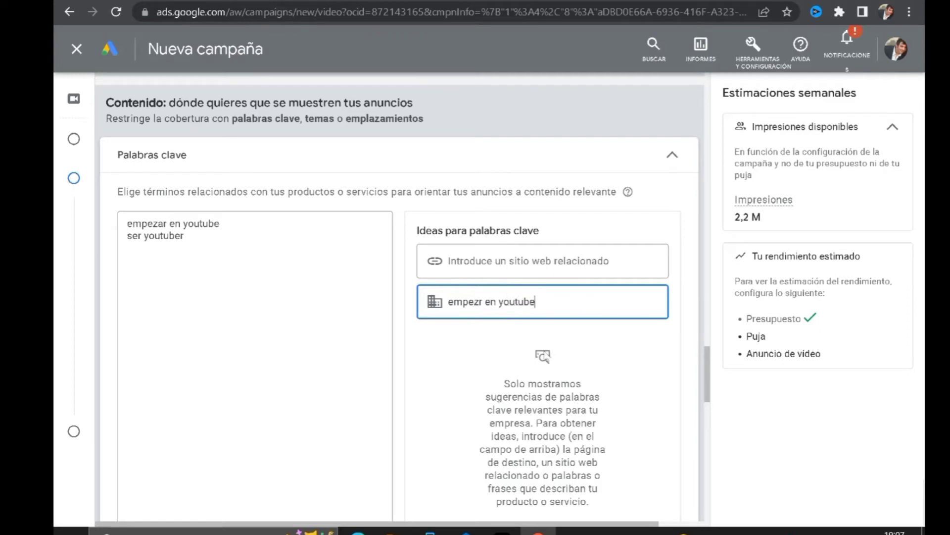
pyautogui.click(545, 355)
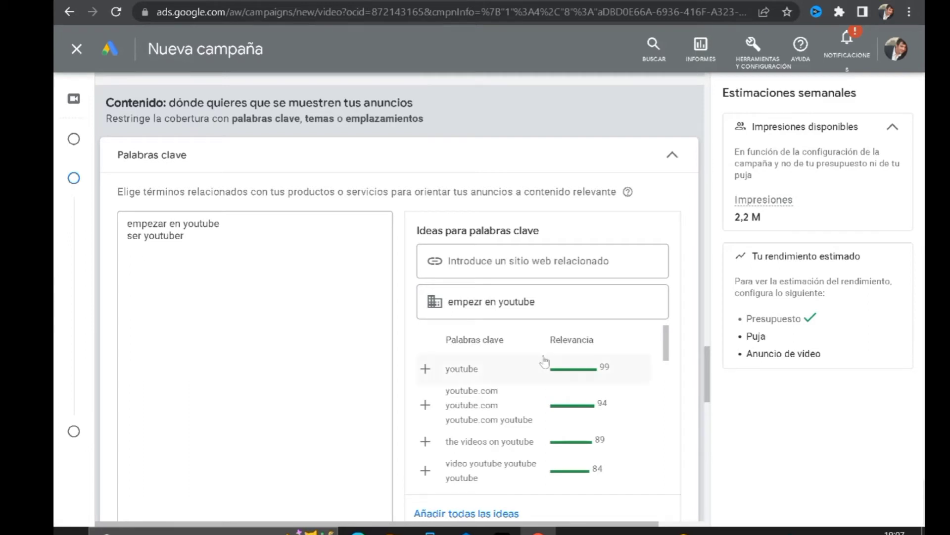
pyautogui.scroll(-5, 544, 359)
pyautogui.scroll(-3, 538, 405)
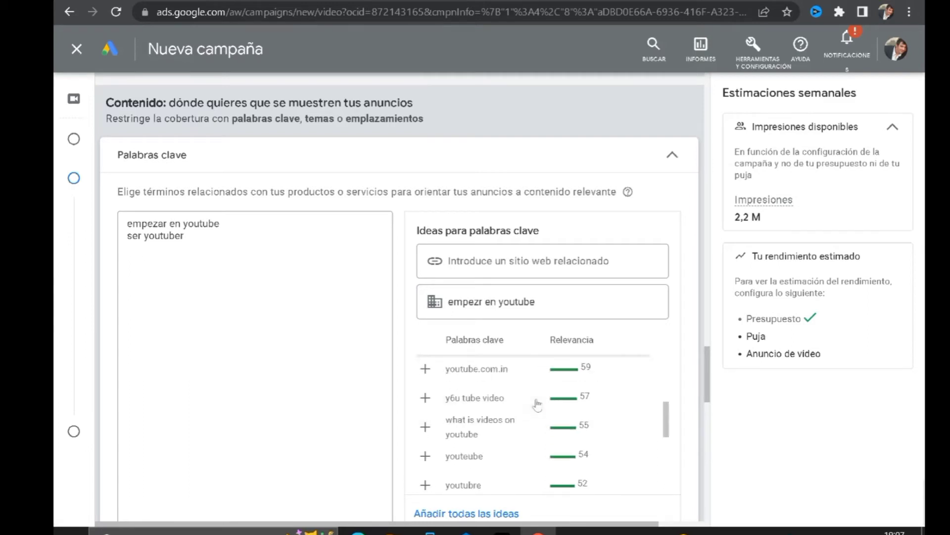
pyautogui.scroll(-4, 537, 405)
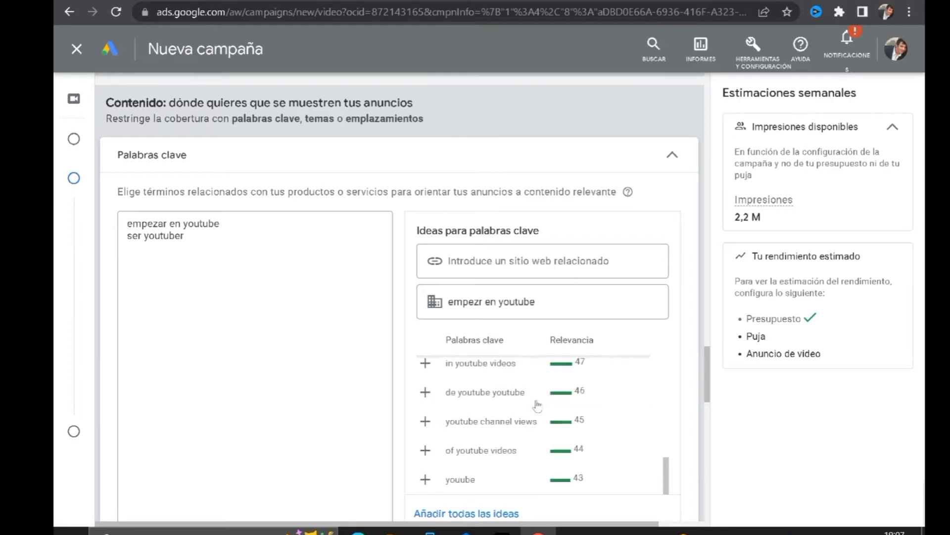
pyautogui.scroll(-2, 519, 424)
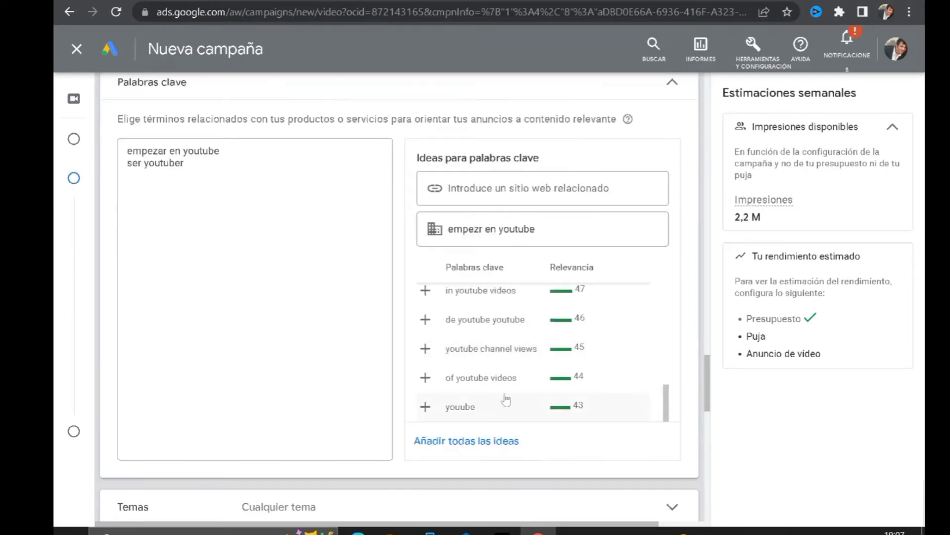
pyautogui.scroll(8, 504, 399)
pyautogui.scroll(4, 504, 399)
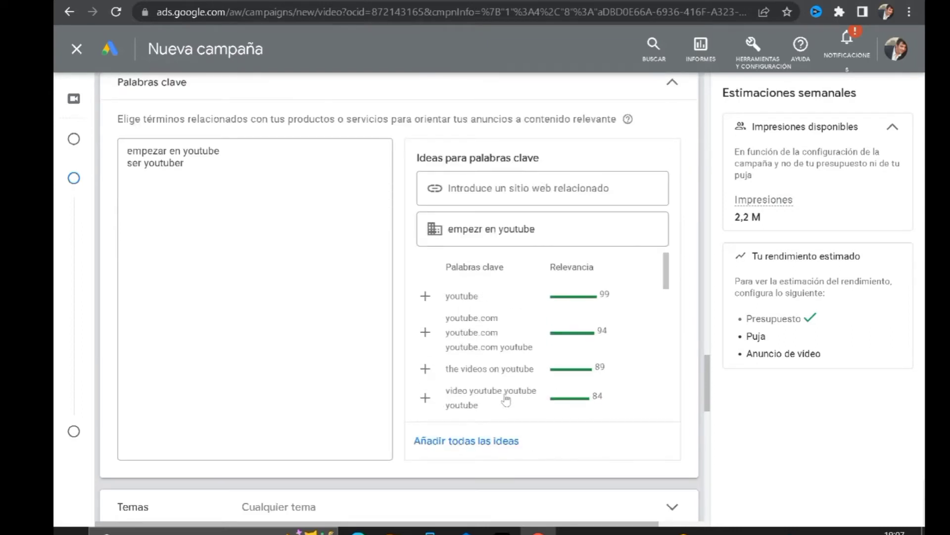
# Step: Correct the product or service term to "empezar en youtube" and look through the new keyword ideas
pyautogui.click(479, 301)
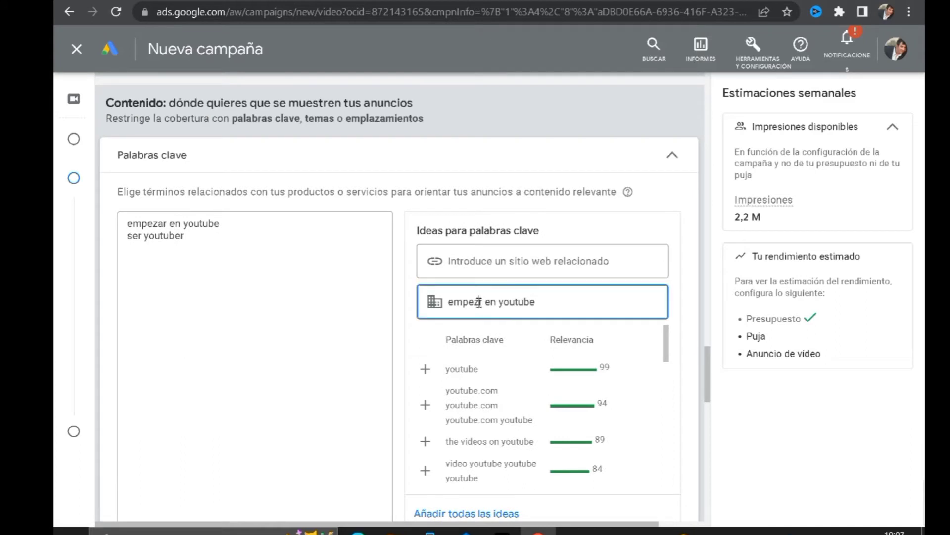
pyautogui.write('r')
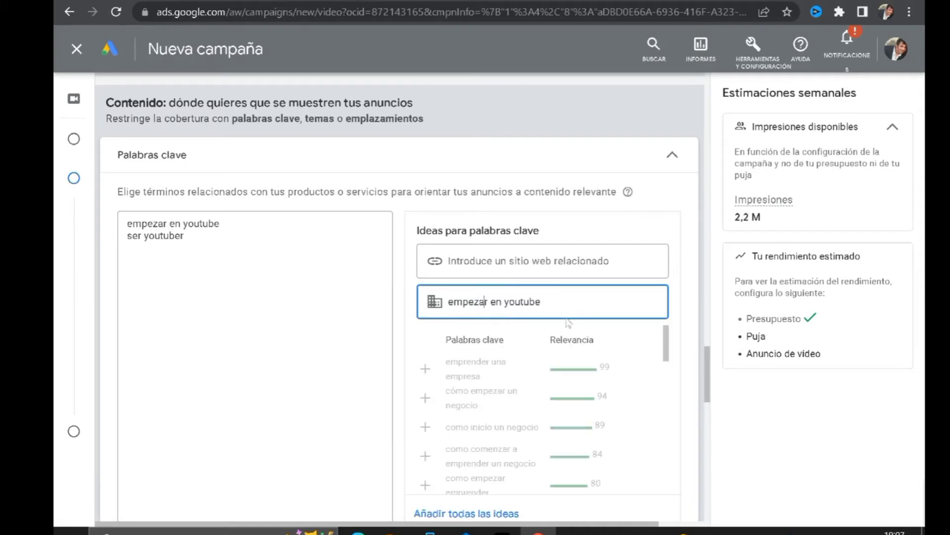
pyautogui.scroll(-1, 568, 322)
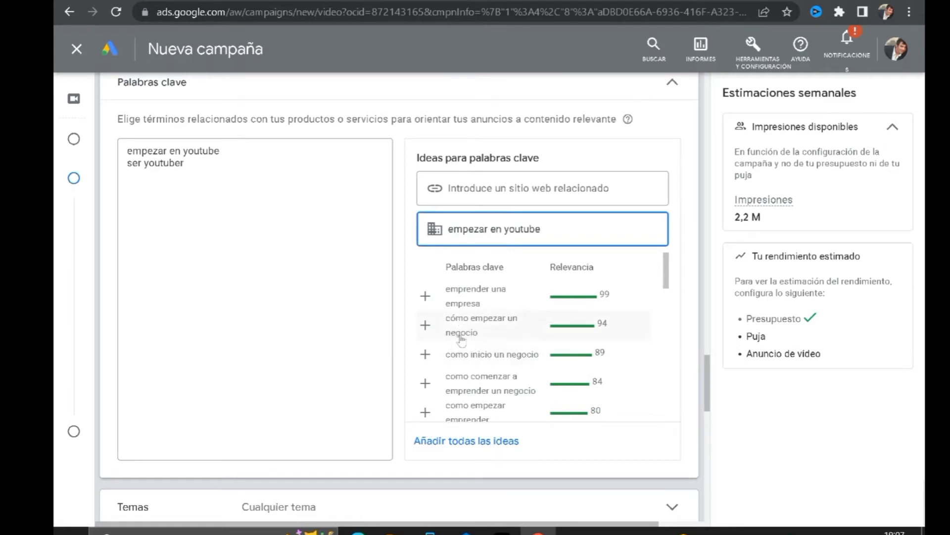
pyautogui.scroll(-3, 447, 322)
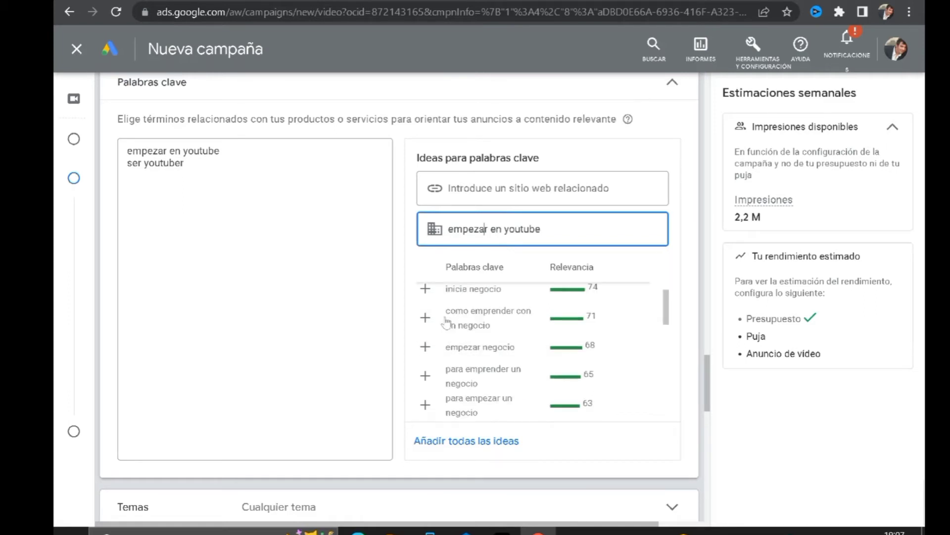
pyautogui.scroll(-3, 447, 323)
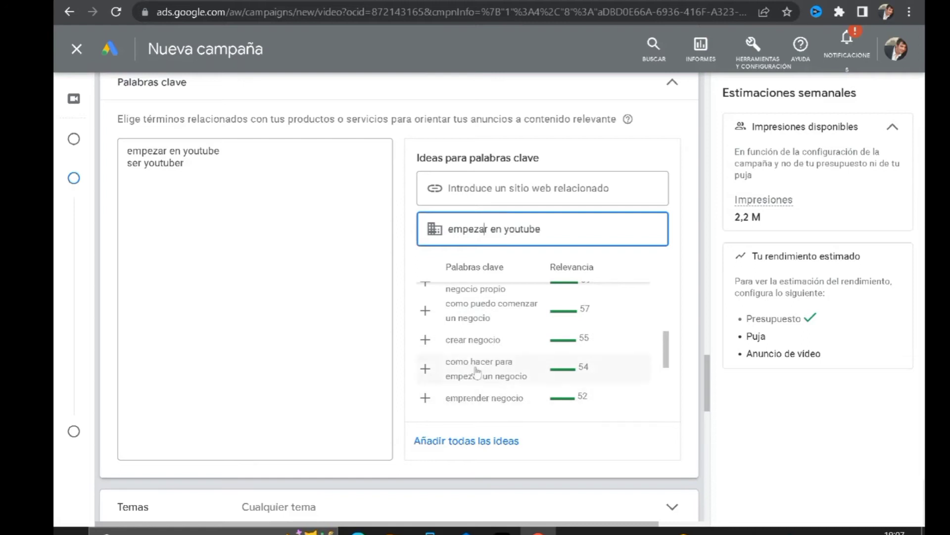
pyautogui.scroll(-5, 477, 371)
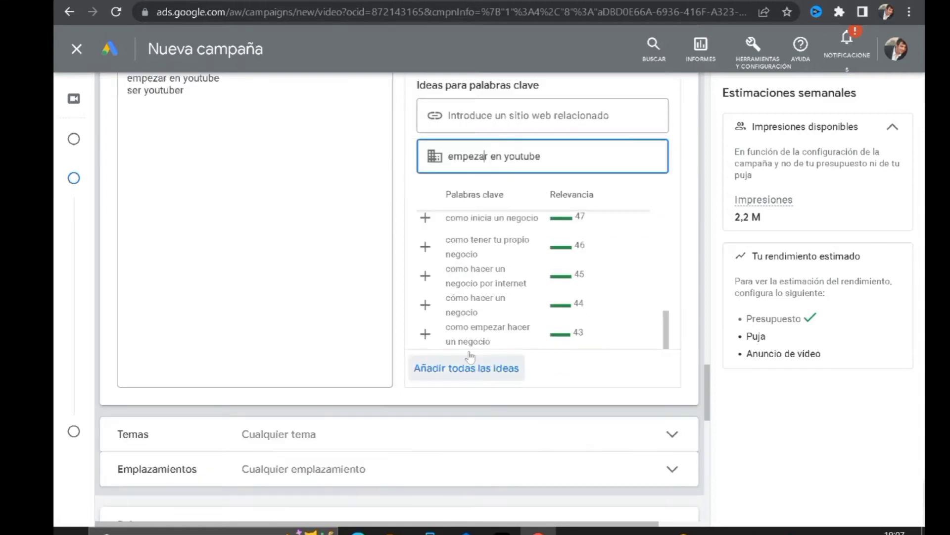
pyautogui.scroll(5, 476, 297)
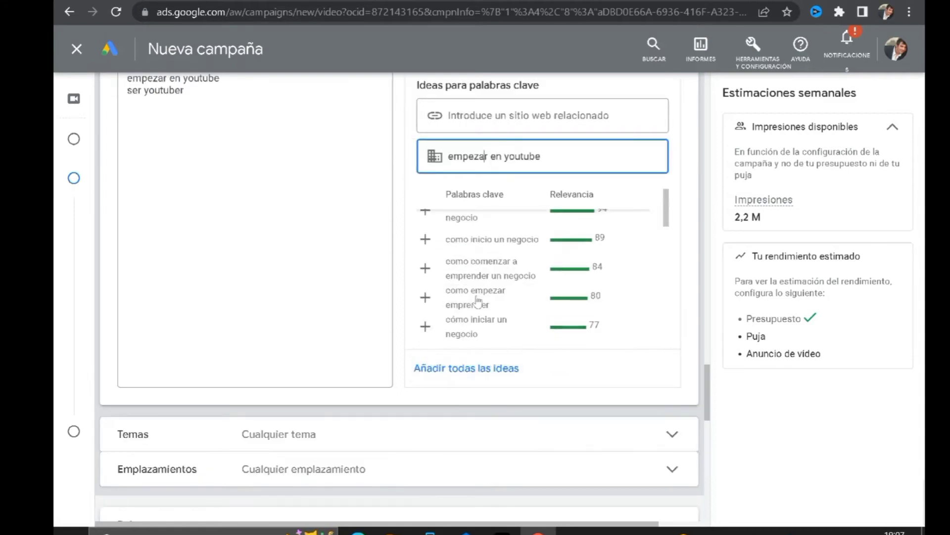
pyautogui.scroll(2, 479, 298)
pyautogui.scroll(5, 479, 298)
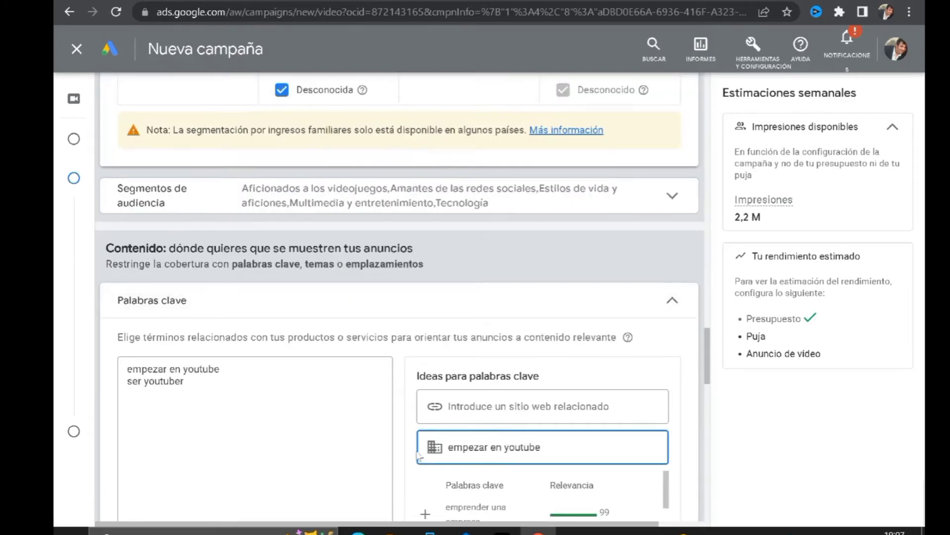
pyautogui.click(545, 448)
pyautogui.scroll(-1, 546, 447)
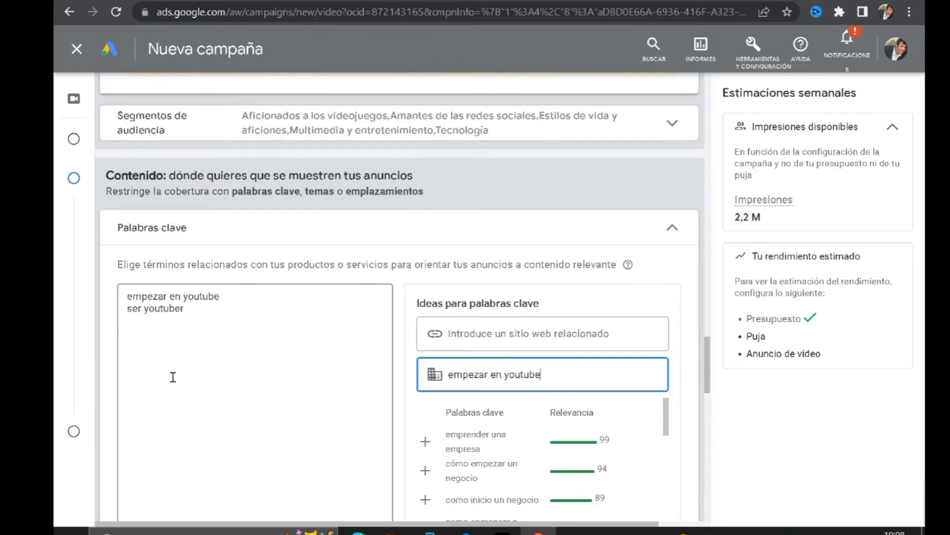
pyautogui.click(131, 320)
pyautogui.write('crecer')
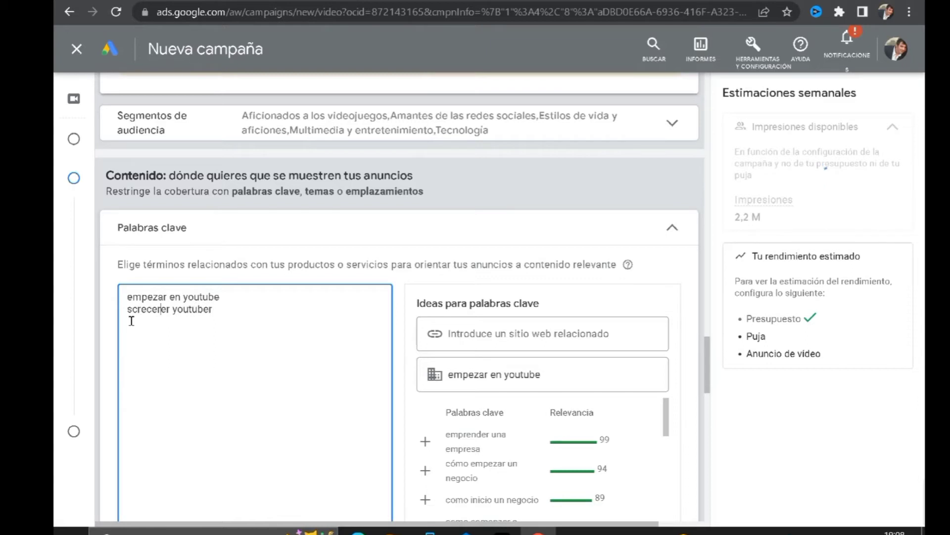
pyautogui.press('BackSpace')
pyautogui.press('BackSpace')
pyautogui.press('BackSpace')
pyautogui.press('BackSpace')
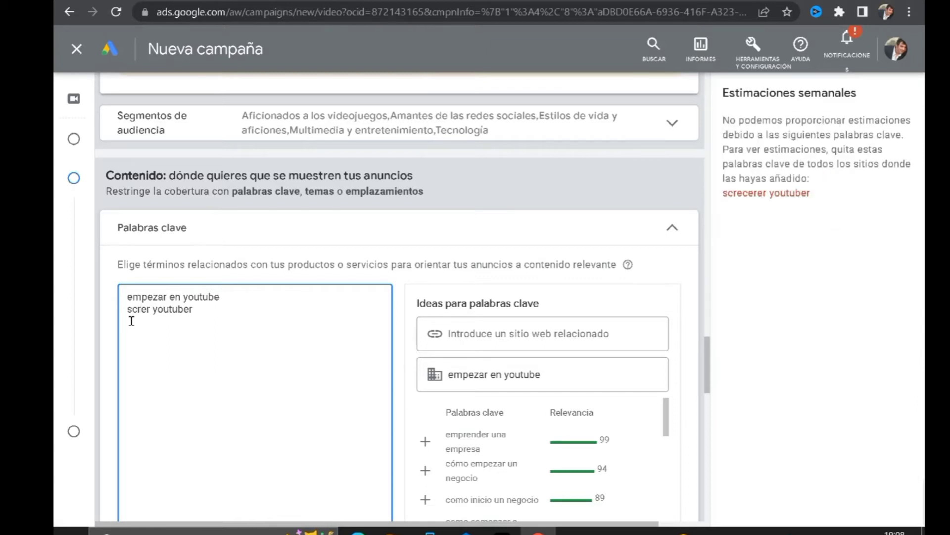
pyautogui.press('BackSpace')
pyautogui.press('BackSpace')
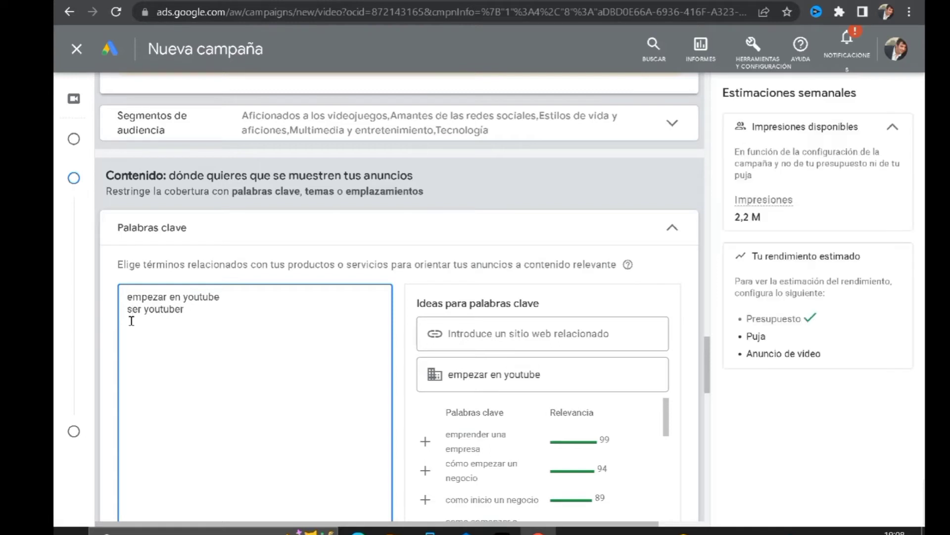
# Step: Add the keywords "crecer en youtube" and "nuevo canal de youtube" on separate lines and collapse the keywords section
pyautogui.click(186, 310)
pyautogui.press('Return')
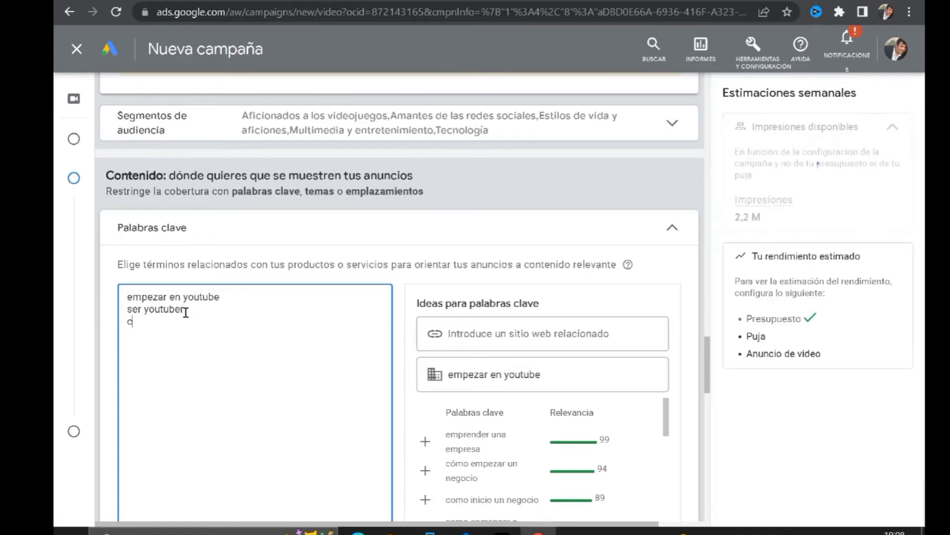
pyautogui.write('crecer en youtube')
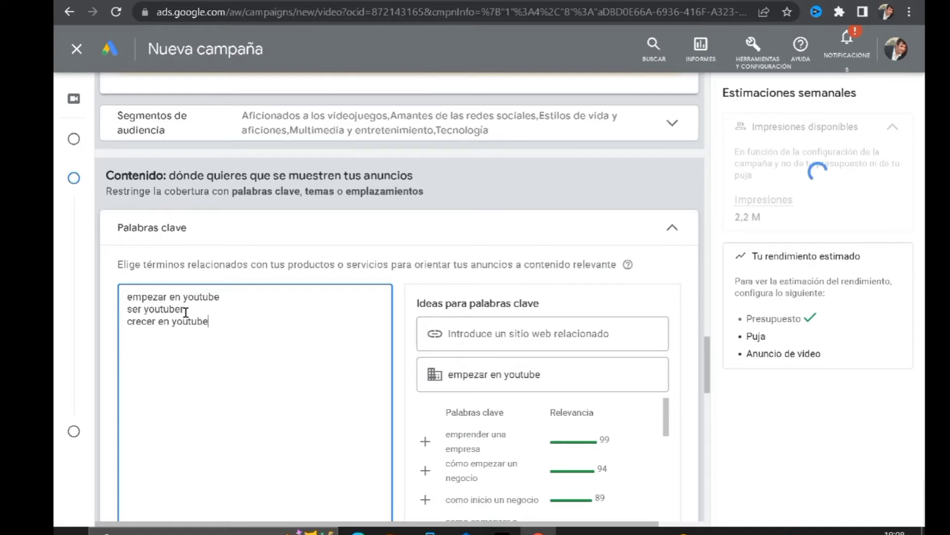
pyautogui.press('Return')
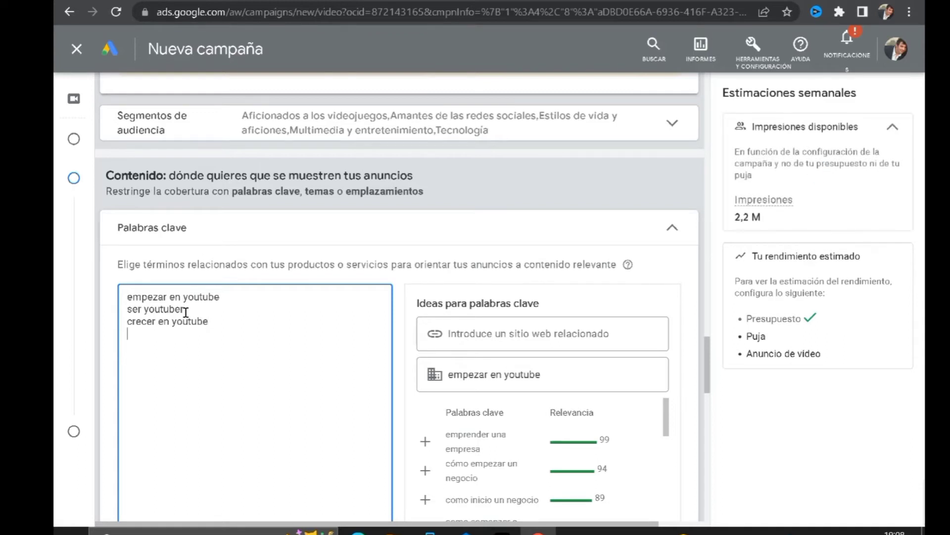
pyautogui.write('nu')
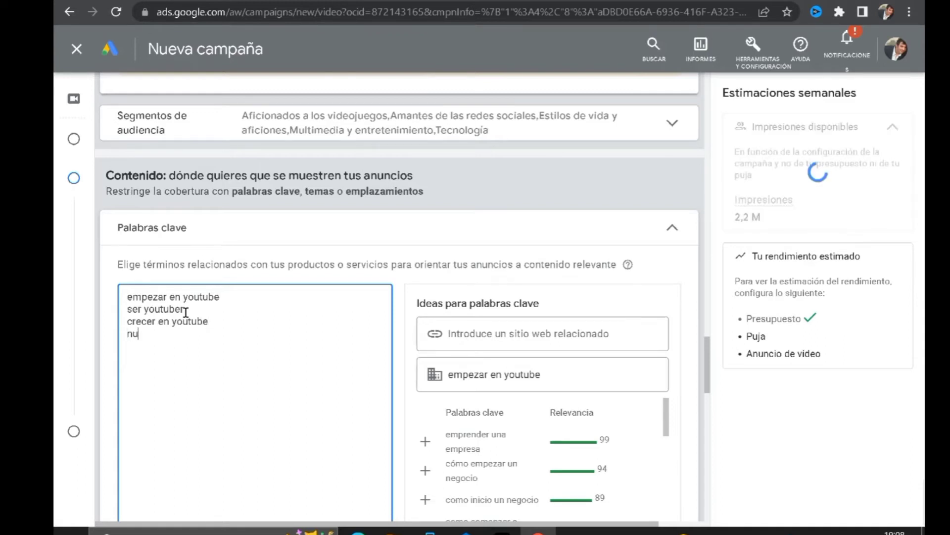
pyautogui.write('evo canal de y')
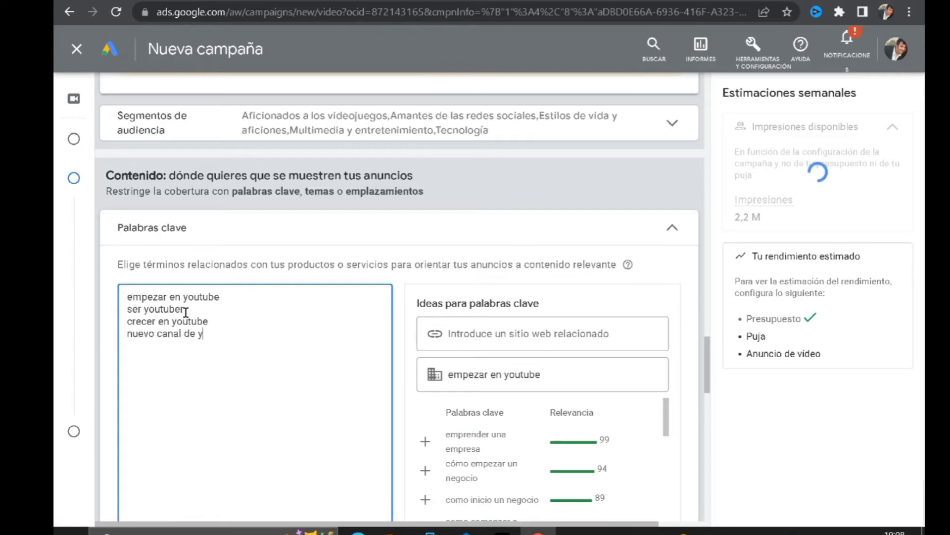
pyautogui.write('outube')
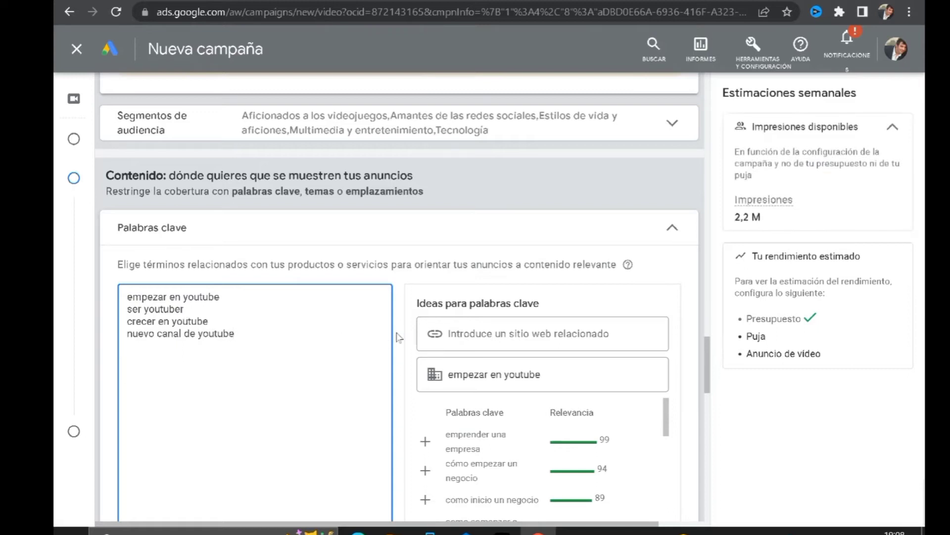
pyautogui.scroll(-1, 399, 338)
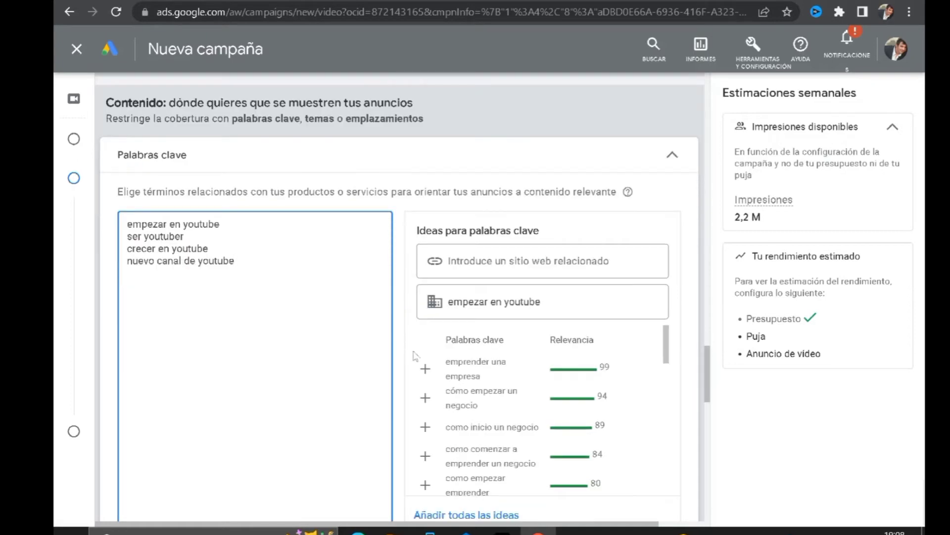
pyautogui.scroll(-1, 408, 343)
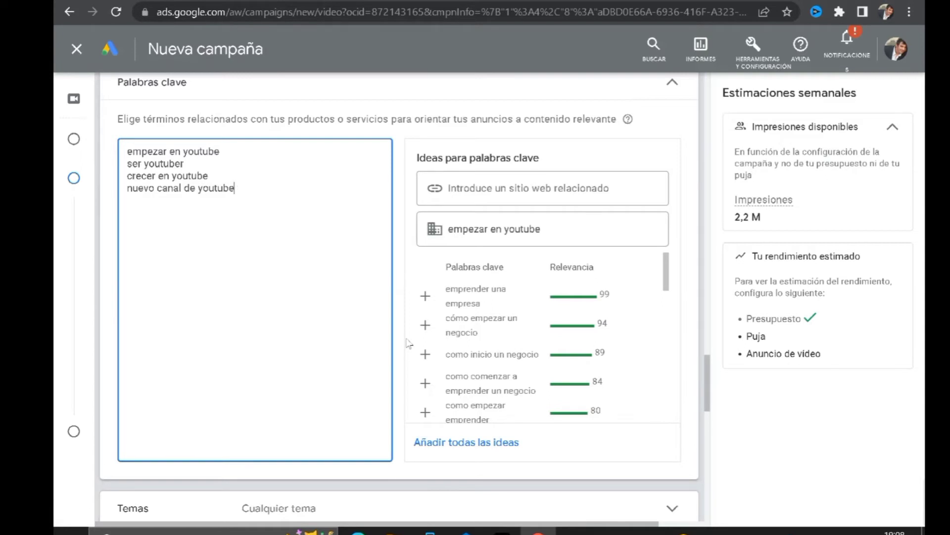
pyautogui.scroll(1, 408, 343)
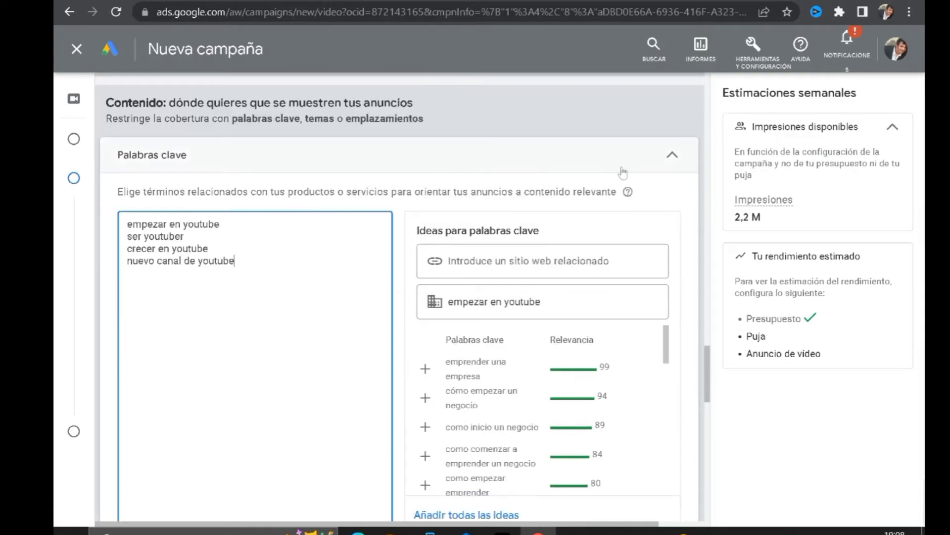
pyautogui.click(673, 155)
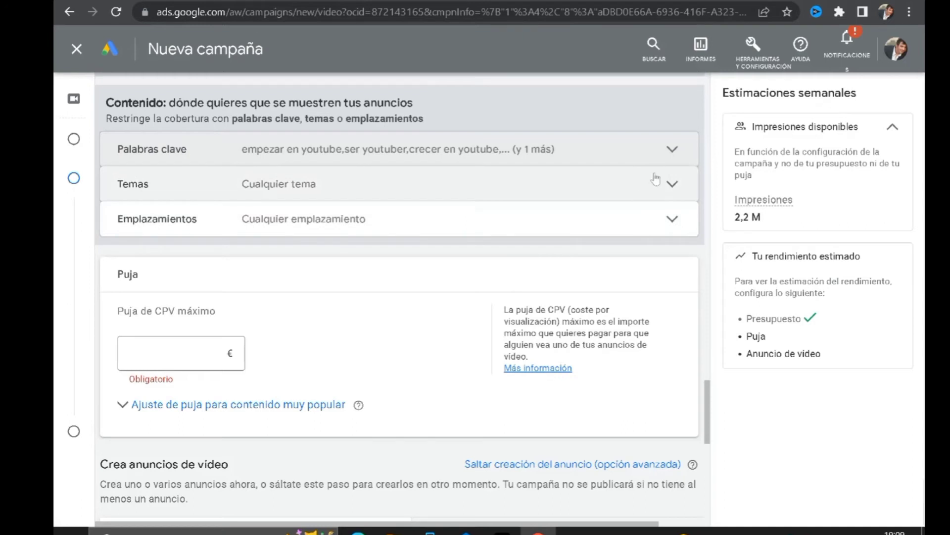
# Step: Open the topic targeting options and search the topics for "empezar en yourube"
pyautogui.click(672, 187)
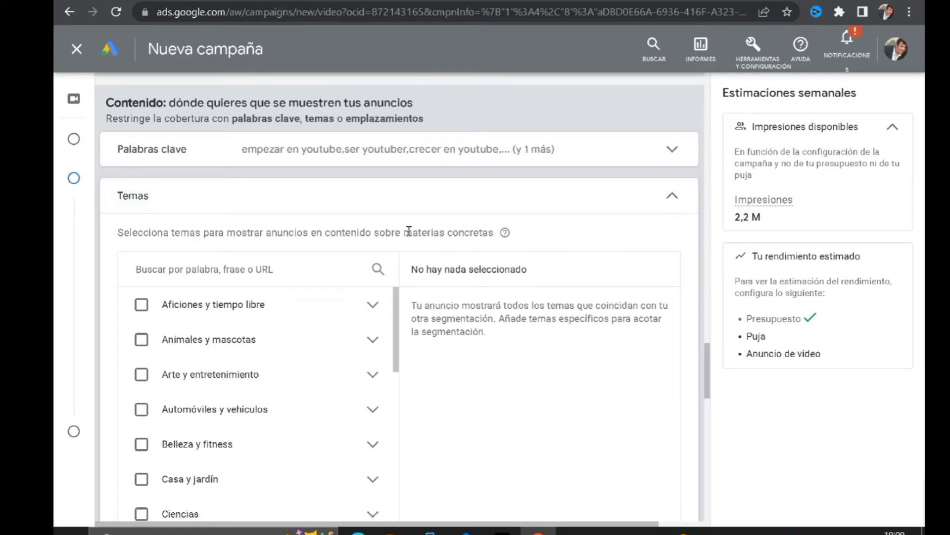
pyautogui.scroll(-2, 416, 232)
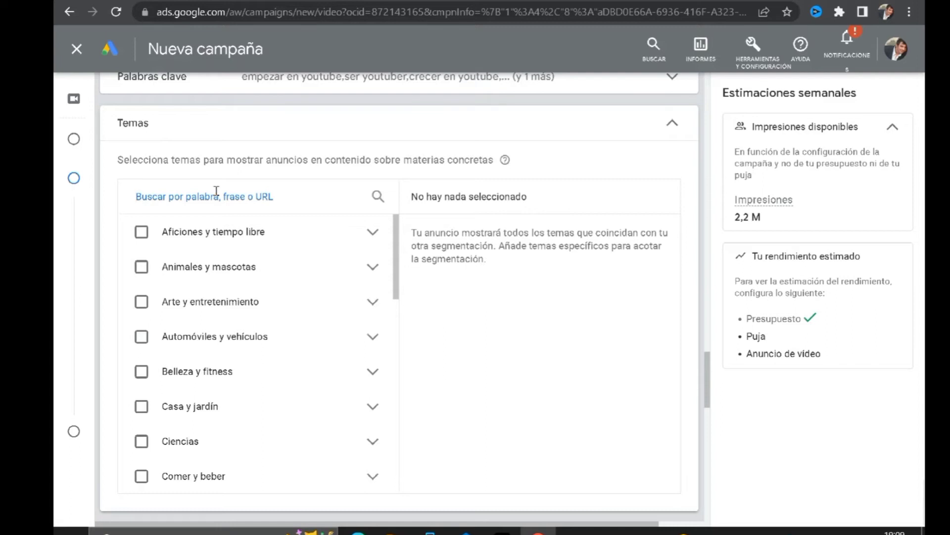
pyautogui.write('emp')
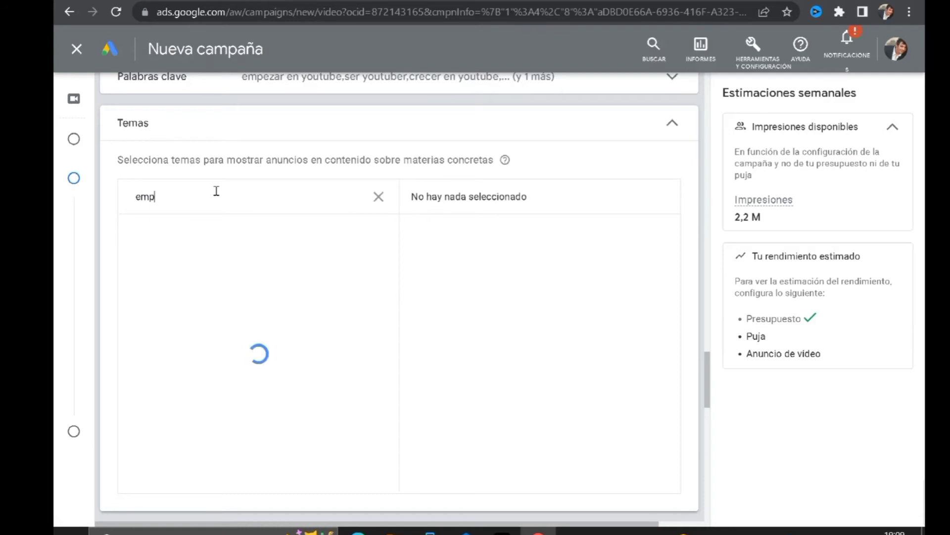
pyautogui.write('ezar en yourube')
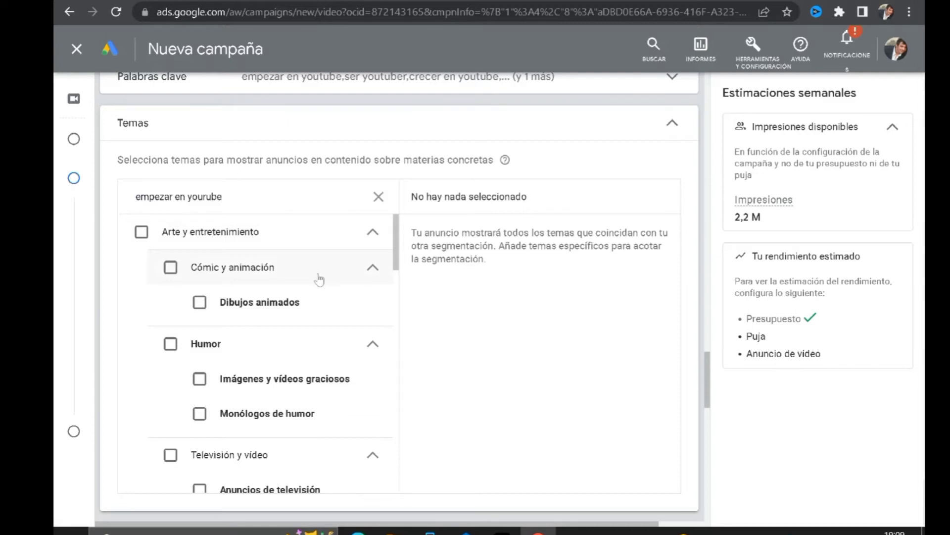
# Step: Target the television and video topics "Redes y estaciones de televisión", "Vídeo online" and "Blogs de vídeo"
pyautogui.scroll(-3, 315, 297)
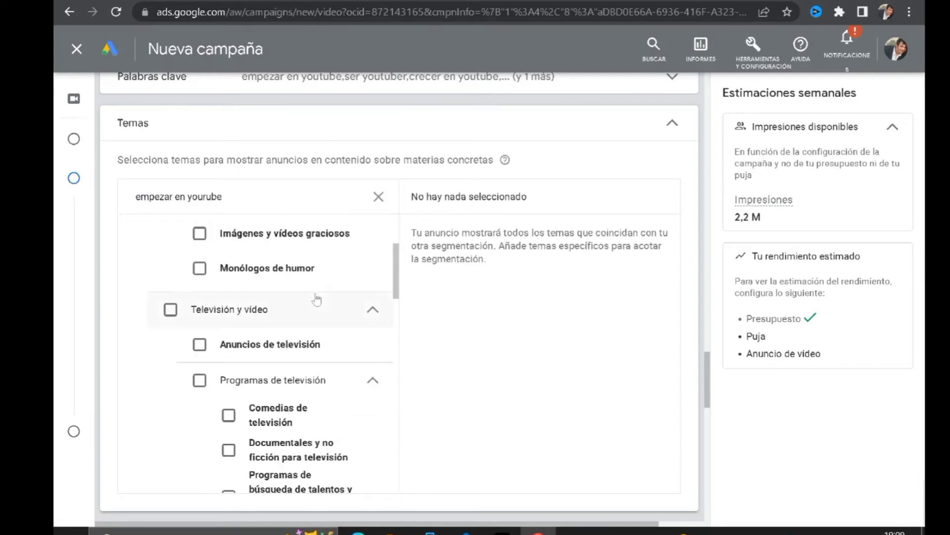
pyautogui.scroll(-1, 317, 300)
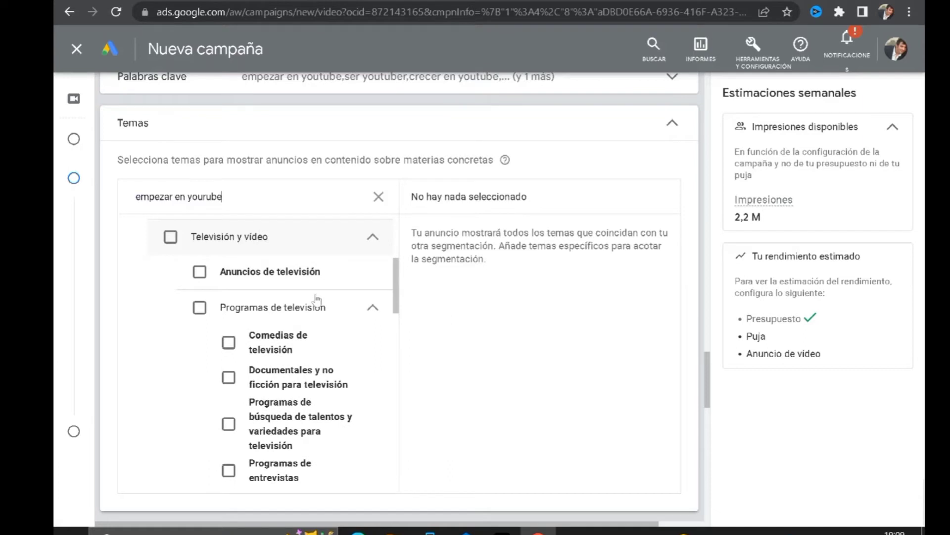
pyautogui.scroll(-1, 317, 300)
pyautogui.scroll(-1, 316, 298)
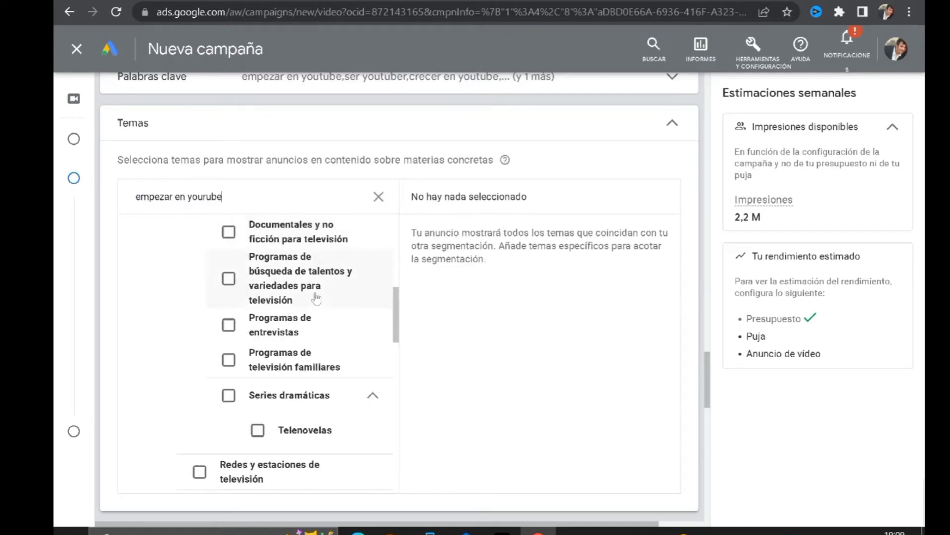
pyautogui.scroll(-1, 316, 297)
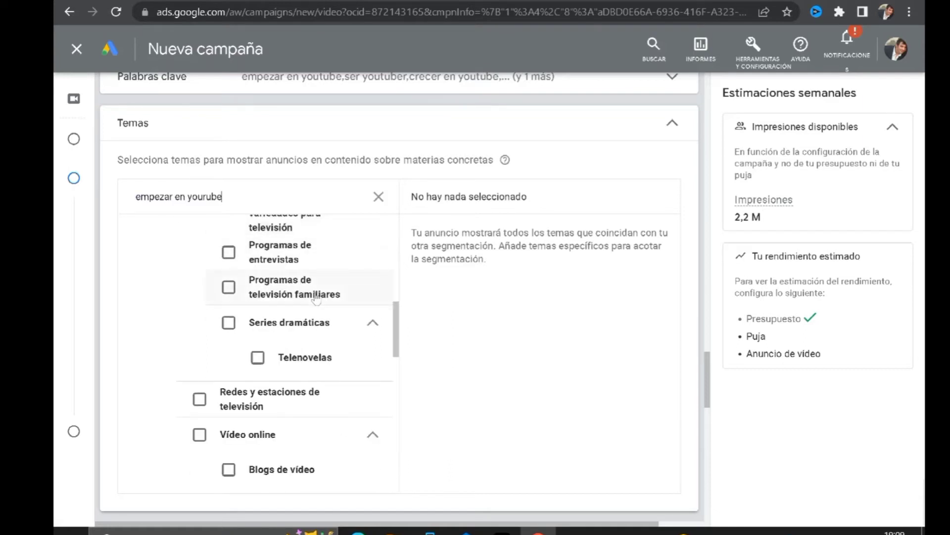
pyautogui.scroll(-2, 316, 297)
pyautogui.scroll(1, 316, 297)
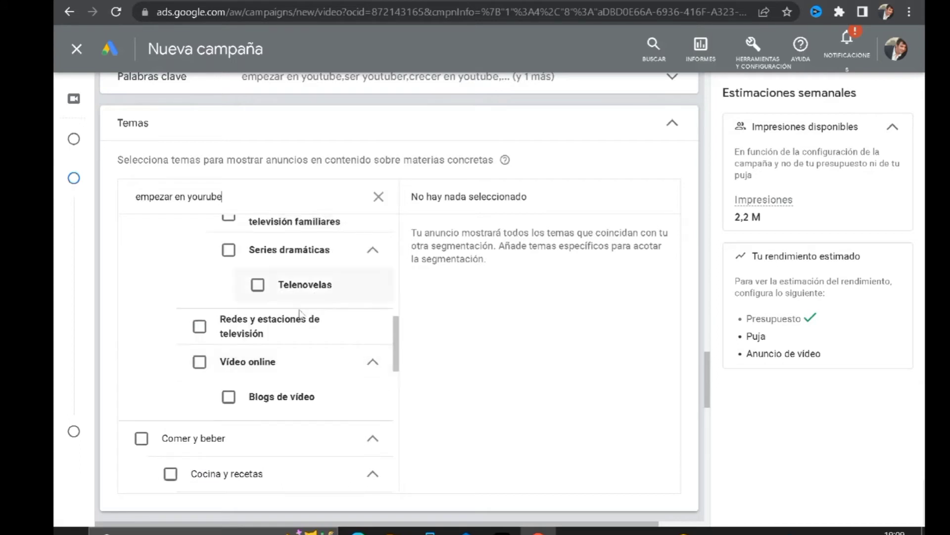
pyautogui.click(200, 329)
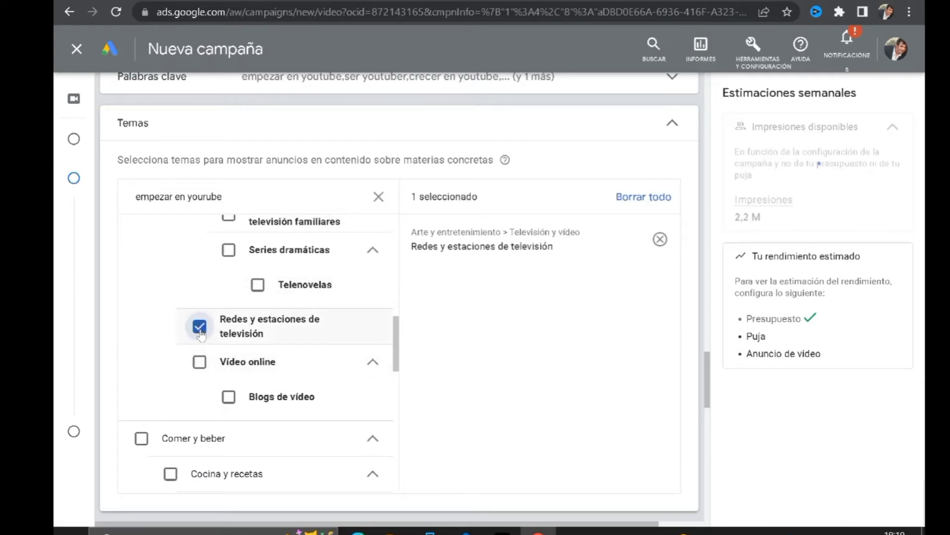
pyautogui.click(200, 362)
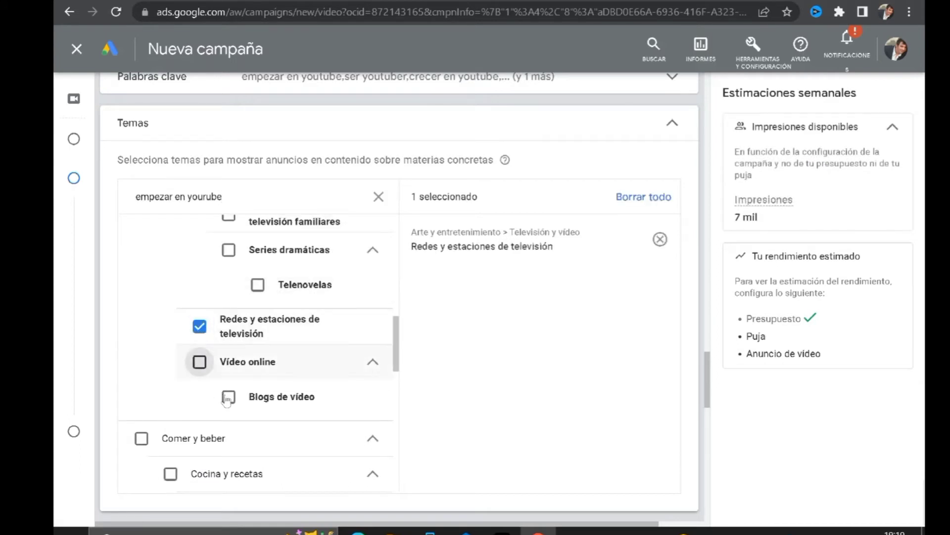
pyautogui.click(228, 397)
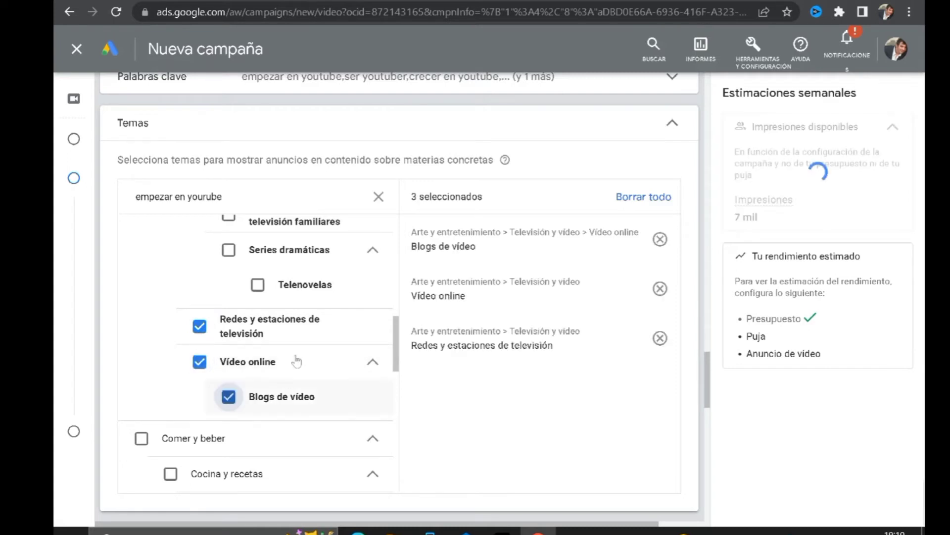
# Step: Add the gaming topics "Juegos de ordenador y videojuegos" and "Demostraciones de videojuegos (playthroughs)", and collapse the topics section
pyautogui.scroll(-2, 318, 352)
pyautogui.scroll(-2, 321, 351)
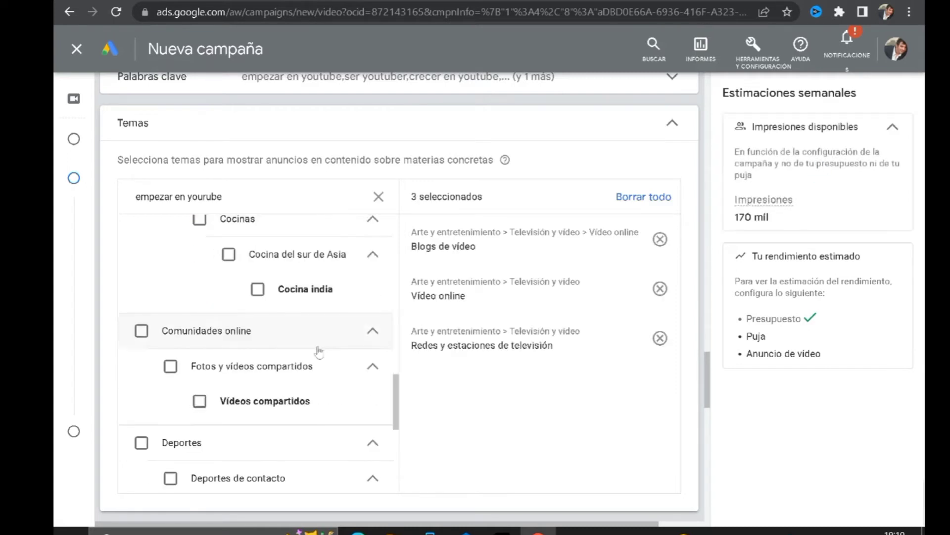
pyautogui.scroll(-1, 319, 351)
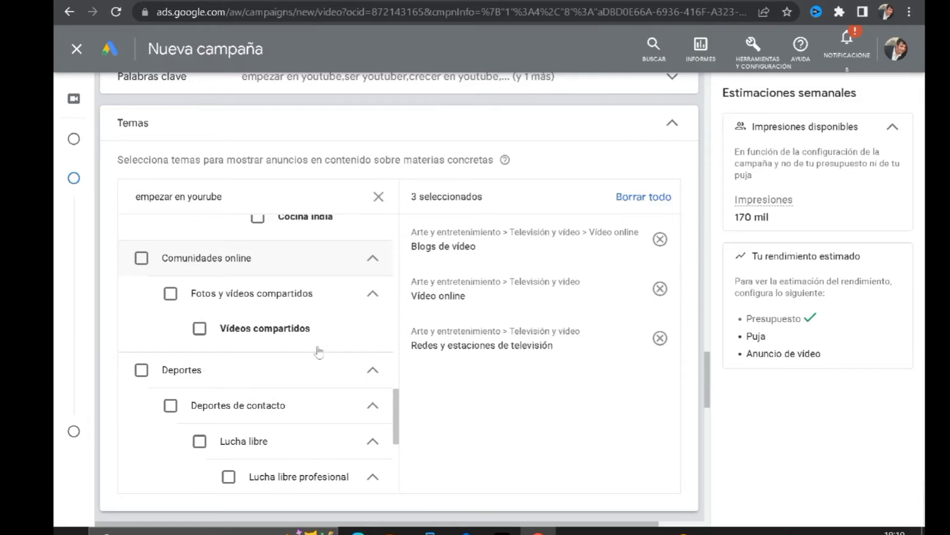
pyautogui.scroll(-2, 318, 352)
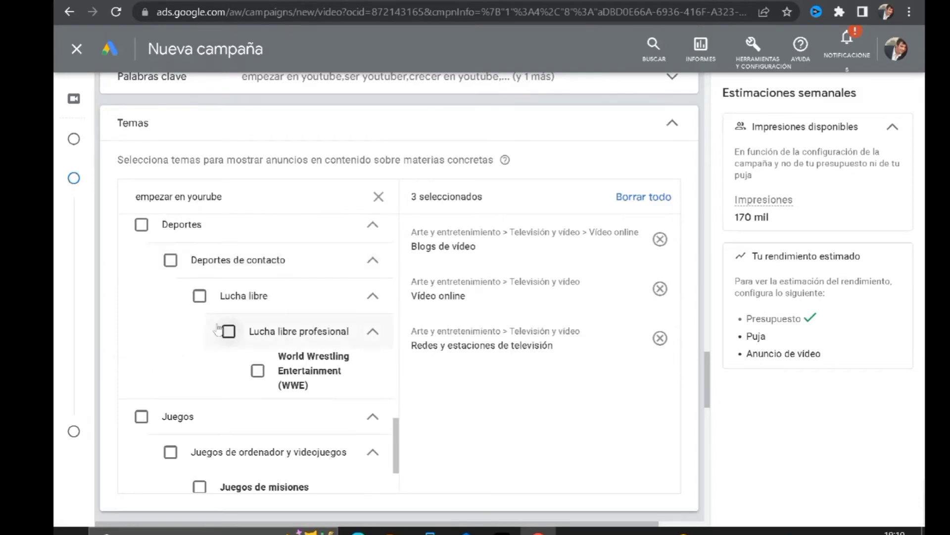
pyautogui.scroll(-1, 258, 323)
pyautogui.scroll(-1, 258, 324)
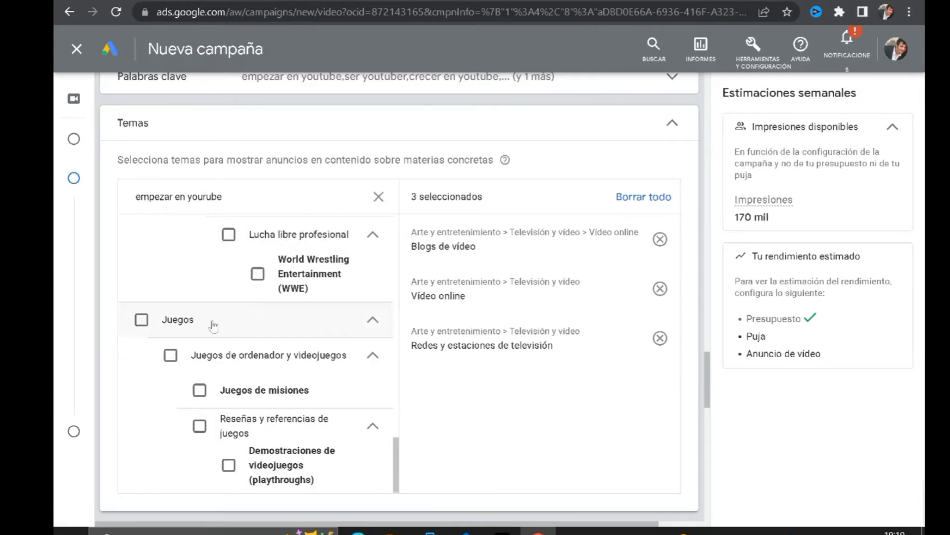
pyautogui.click(169, 355)
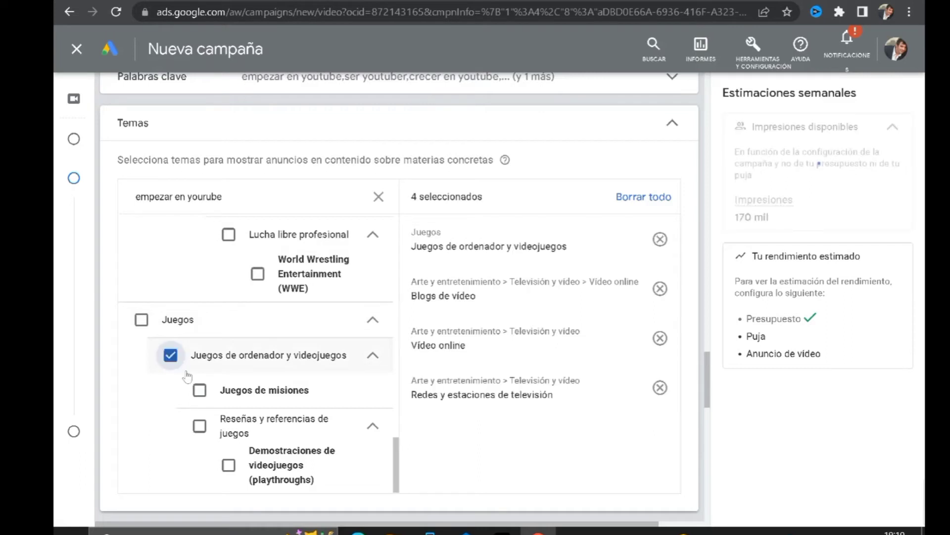
pyautogui.scroll(-2, 224, 390)
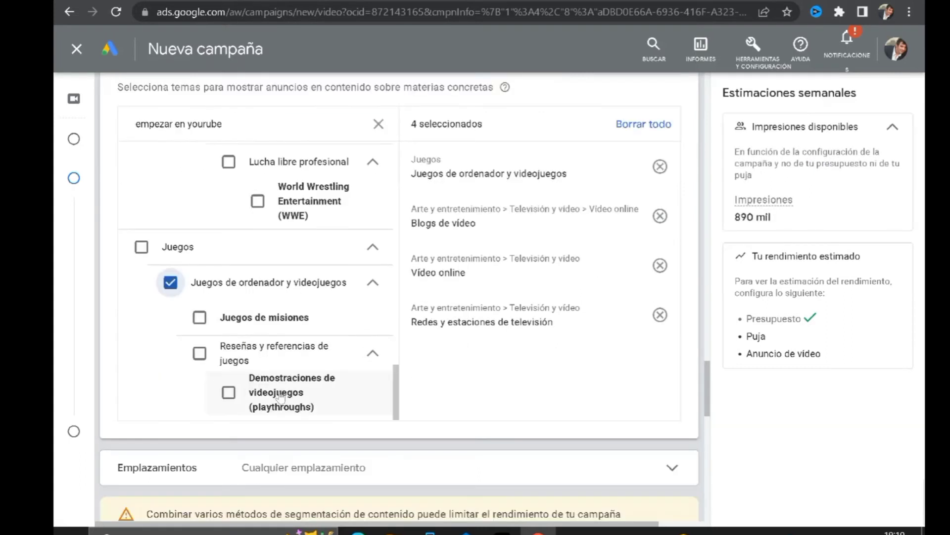
pyautogui.click(229, 321)
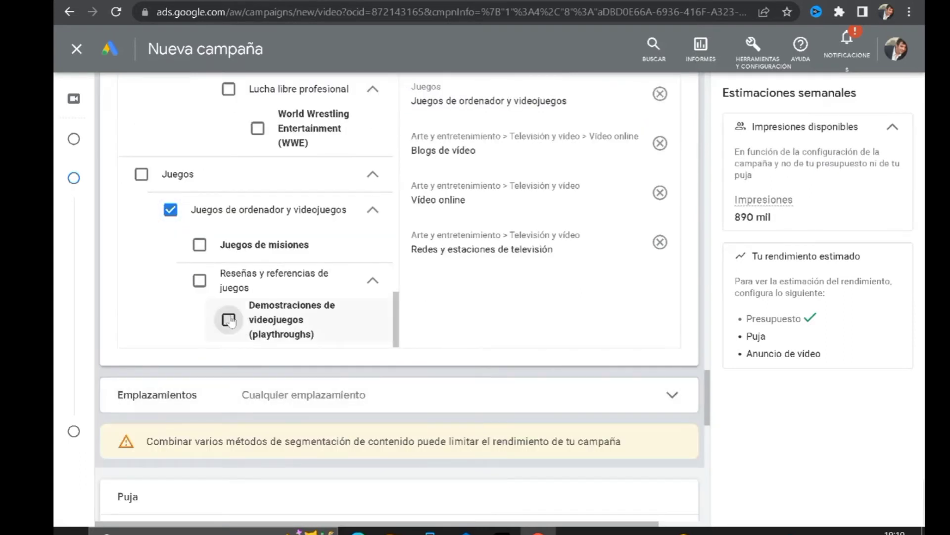
pyautogui.scroll(2, 469, 296)
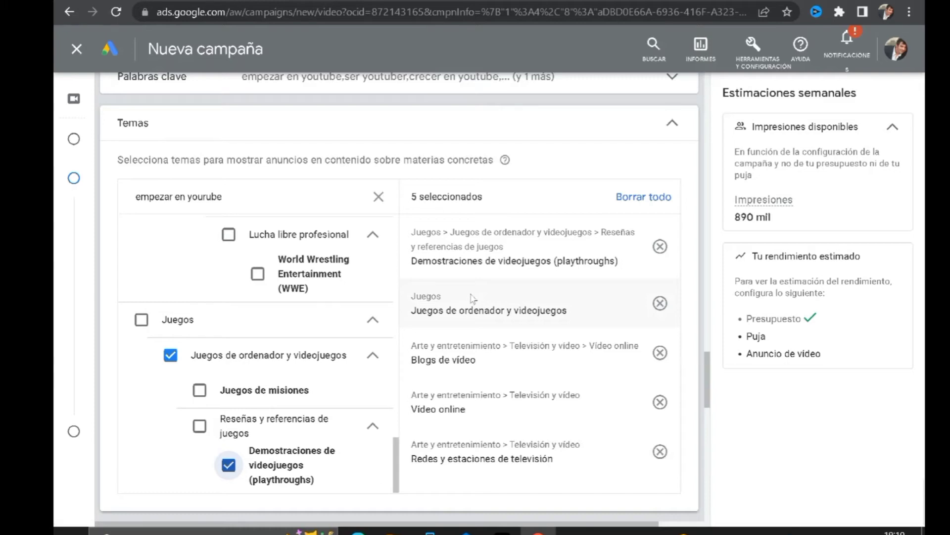
pyautogui.click(672, 124)
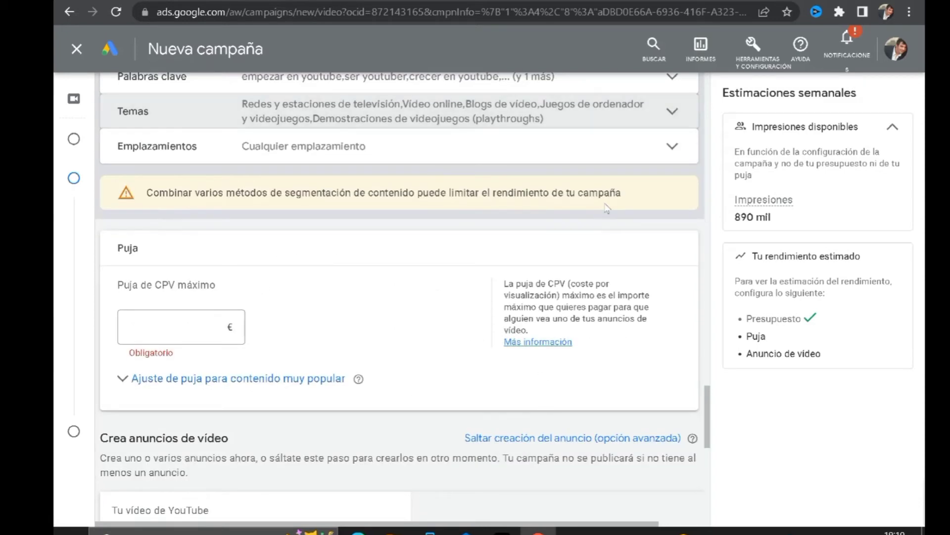
# Step: Open the placement targeting options and search the YouTube videos category for "vidIq"
pyautogui.click(674, 147)
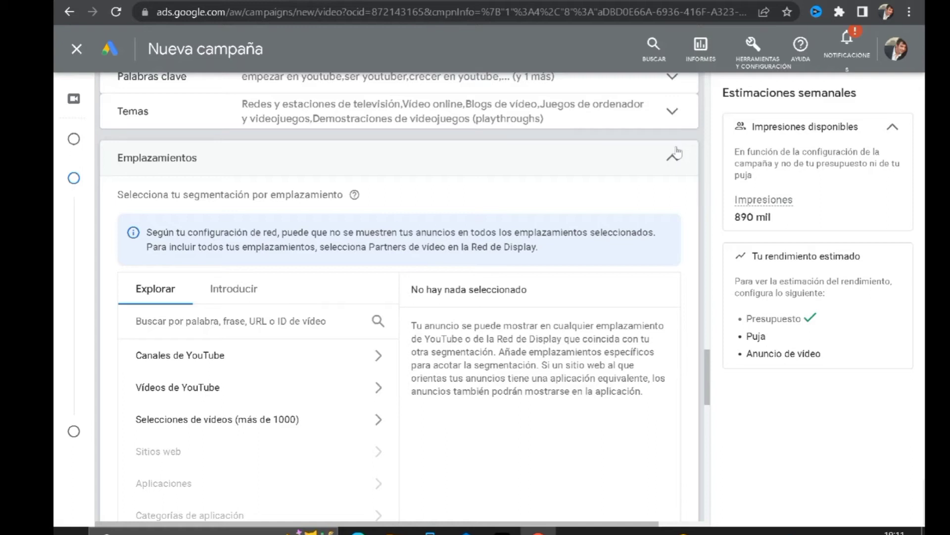
pyautogui.click(380, 391)
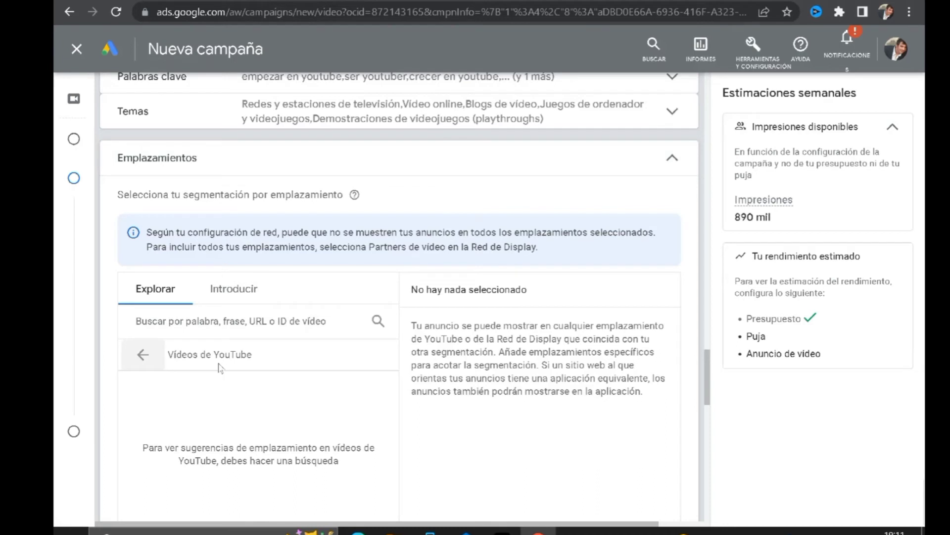
pyautogui.click(213, 323)
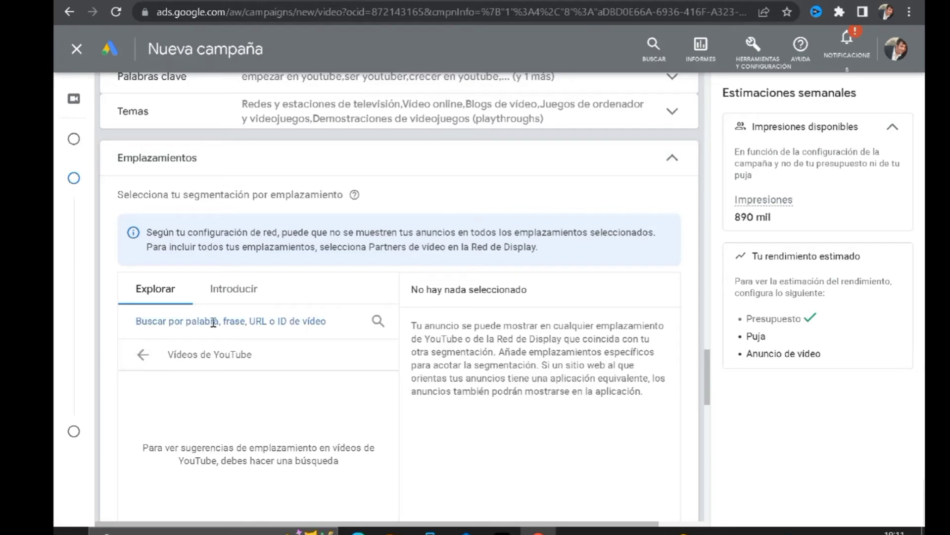
pyautogui.write('v')
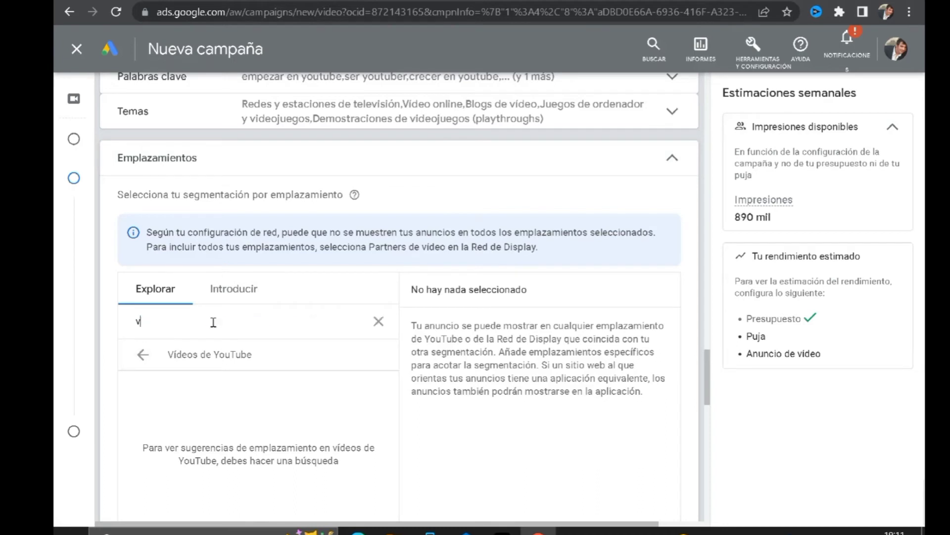
pyautogui.write('ild')
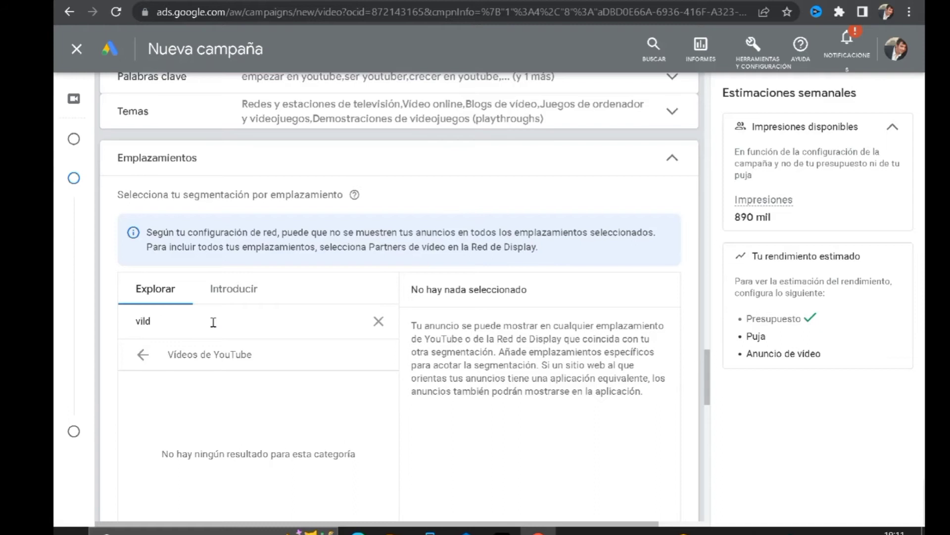
pyautogui.write('lq')
pyautogui.press('BackSpace')
pyautogui.press('BackSpace')
pyautogui.press('BackSpace')
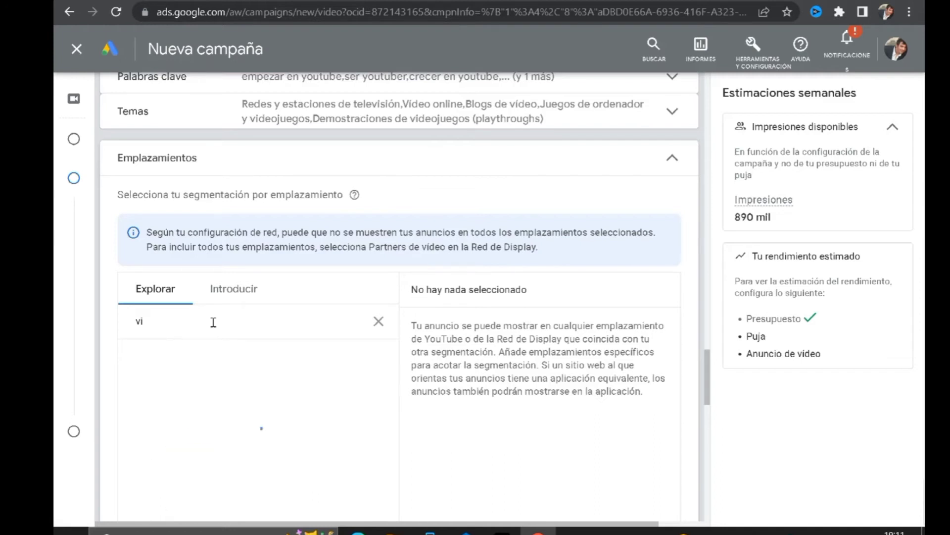
pyautogui.write('dlq')
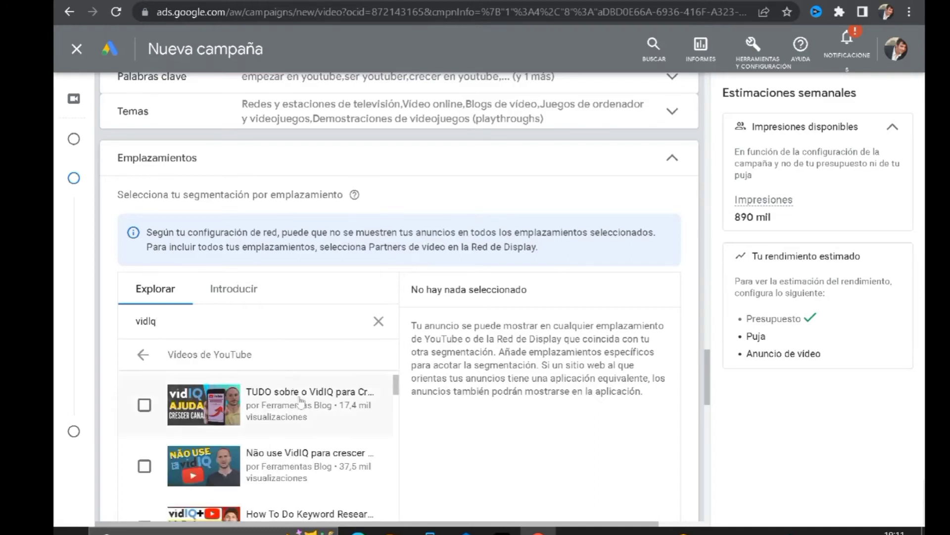
# Step: Look through the found videos and add "TUDO sobre o VidIQ para Crescer Canal no YouTube" as a placement
pyautogui.scroll(-1, 301, 404)
pyautogui.scroll(1, 301, 403)
pyautogui.scroll(-1, 355, 417)
pyautogui.scroll(-1, 356, 413)
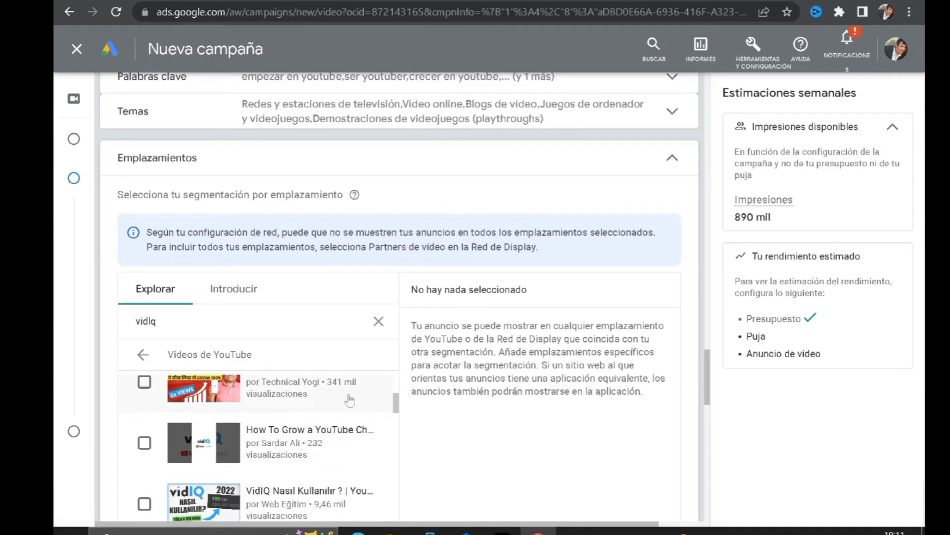
pyautogui.scroll(-1, 350, 400)
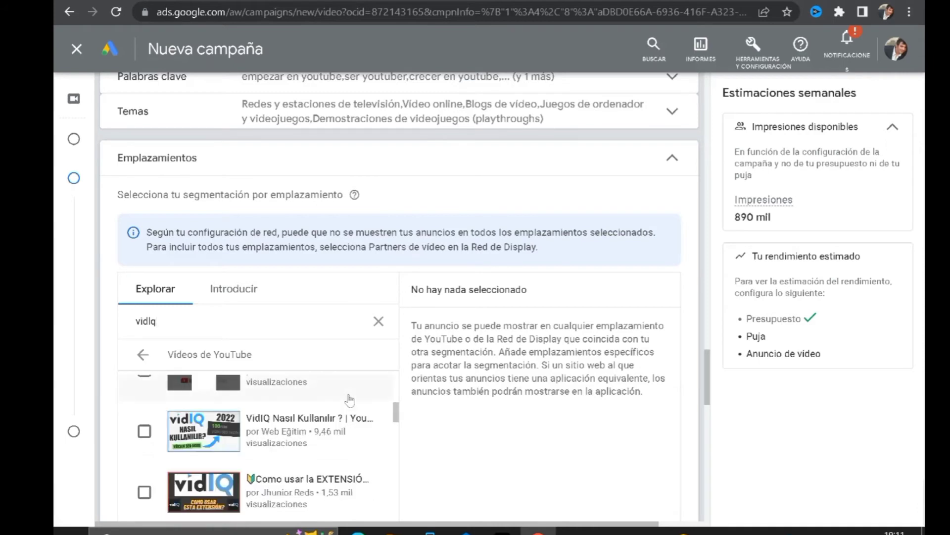
pyautogui.scroll(-1, 350, 399)
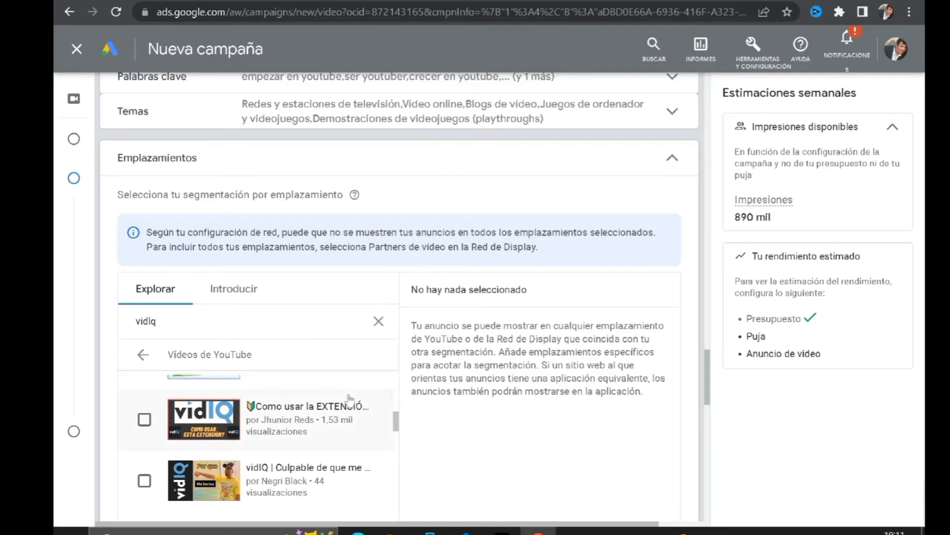
pyautogui.scroll(-2, 350, 399)
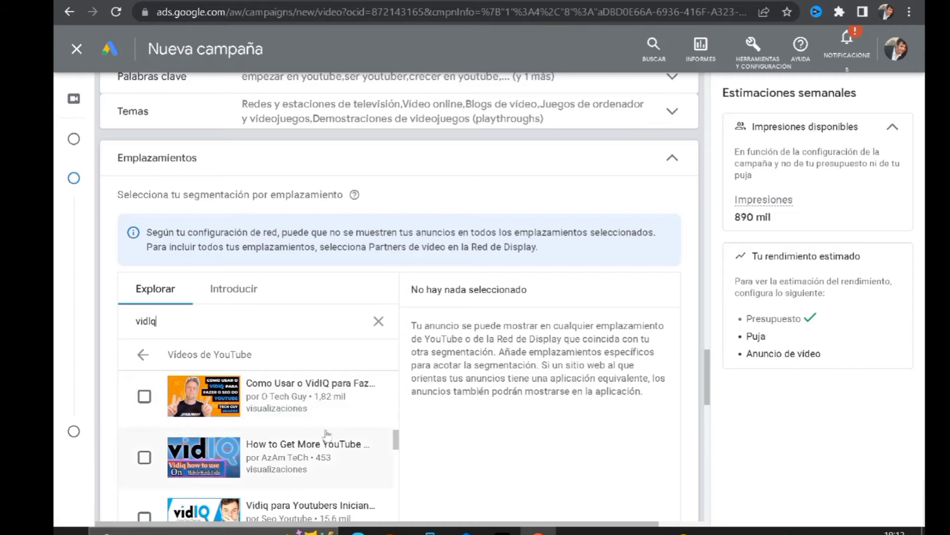
pyautogui.scroll(3, 325, 434)
pyautogui.scroll(5, 319, 433)
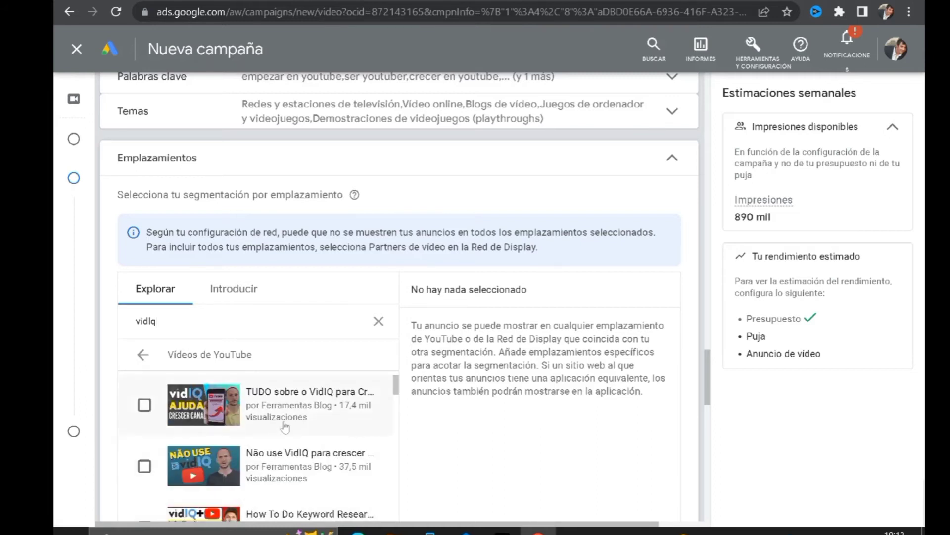
pyautogui.click(144, 407)
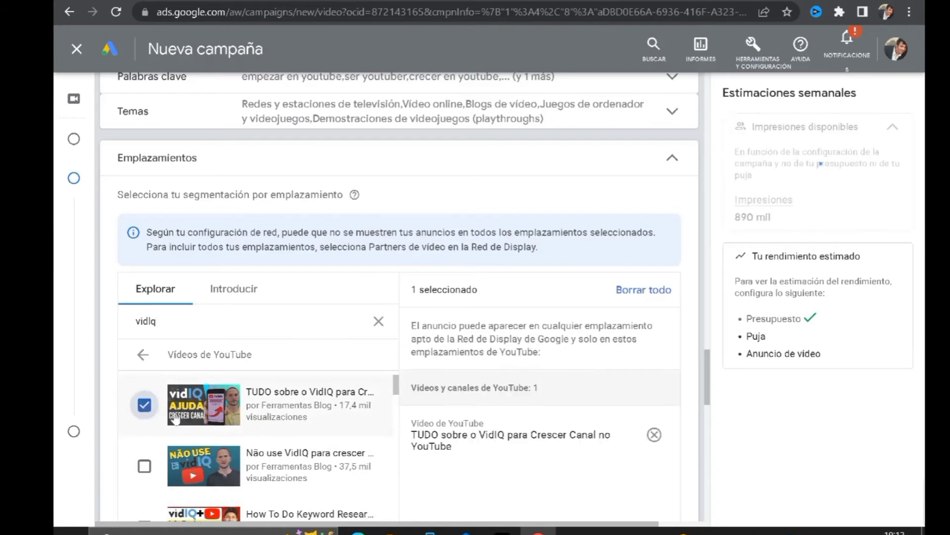
pyautogui.scroll(-2, 235, 416)
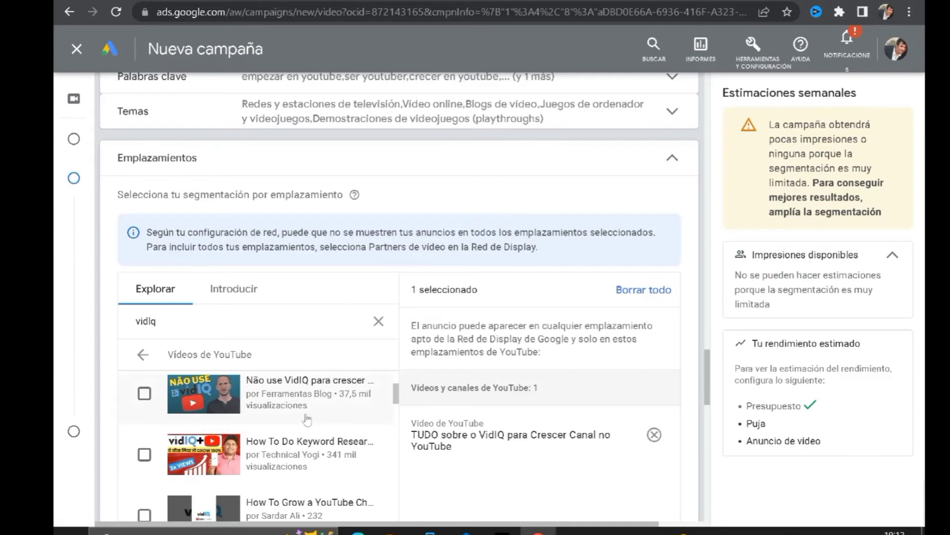
# Step: Add the YouTube video "Como usar la EXTENSIÓN de VIDLQ | POSICIONAR nuestros videos en YOUTUBE" as a placement
pyautogui.scroll(-1, 303, 421)
pyautogui.scroll(-1, 302, 410)
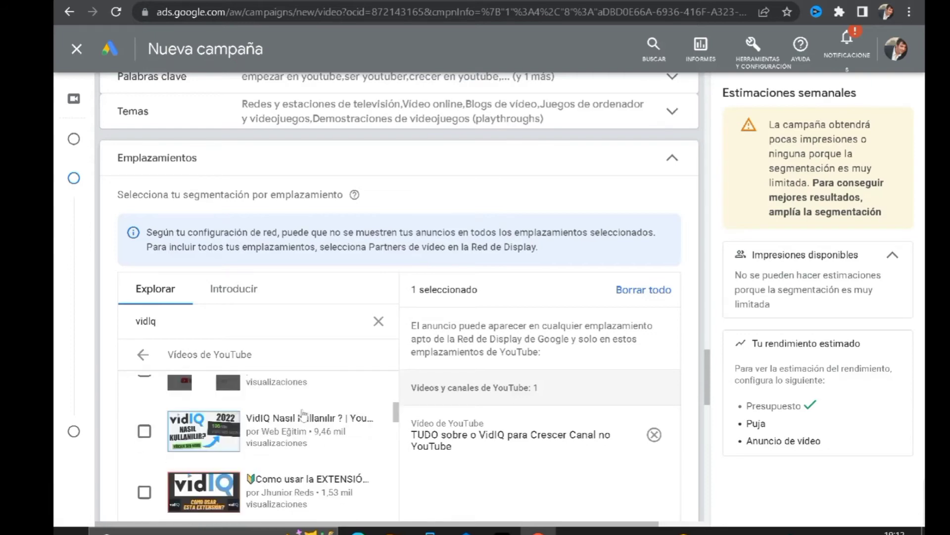
pyautogui.scroll(-1, 304, 425)
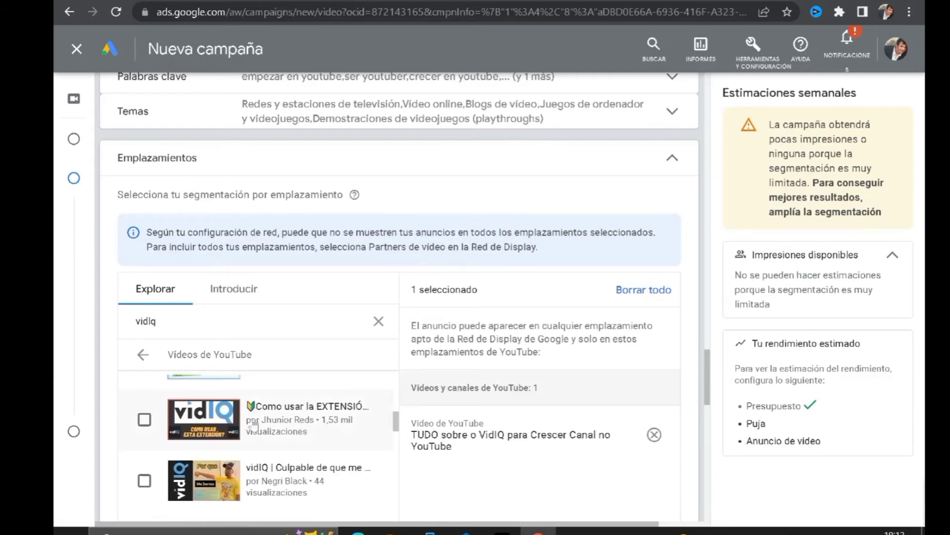
pyautogui.click(144, 420)
# Step: Add the videos "Como Usar o VidIQ para Fazer SEO PARA YOUTUBE em 2022" and "Vidiq para Youtubers Iniciantes (TUTORIAL PASSO A PASSO)" as placements
pyautogui.scroll(-1, 248, 432)
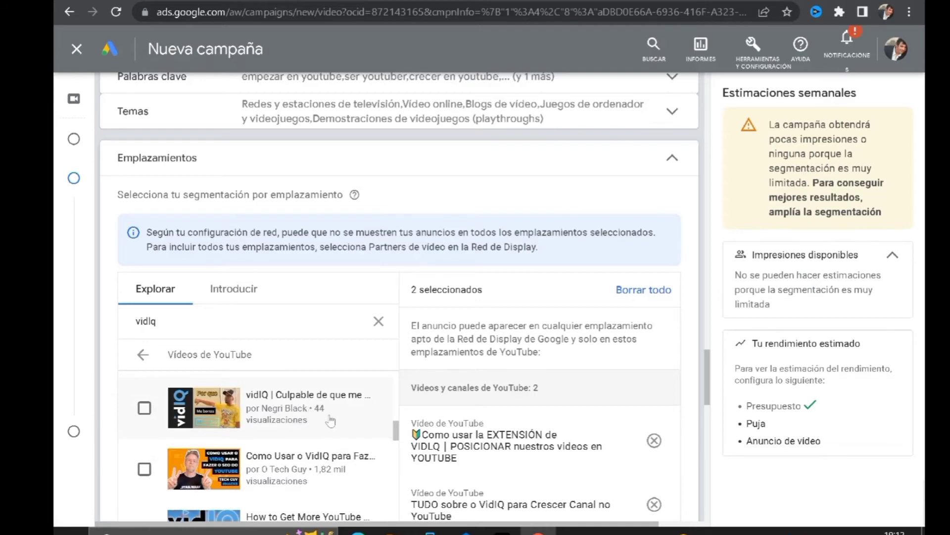
pyautogui.scroll(-3, 331, 421)
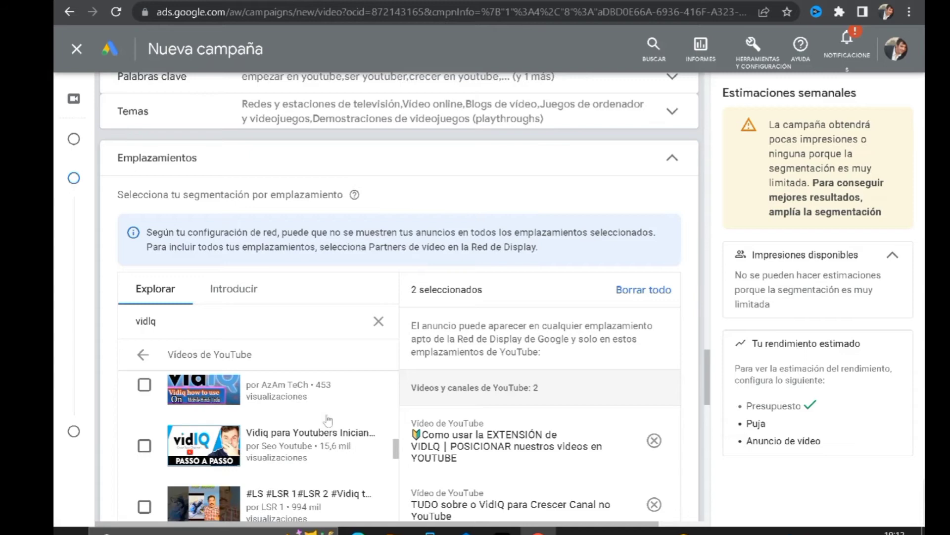
pyautogui.scroll(2, 328, 420)
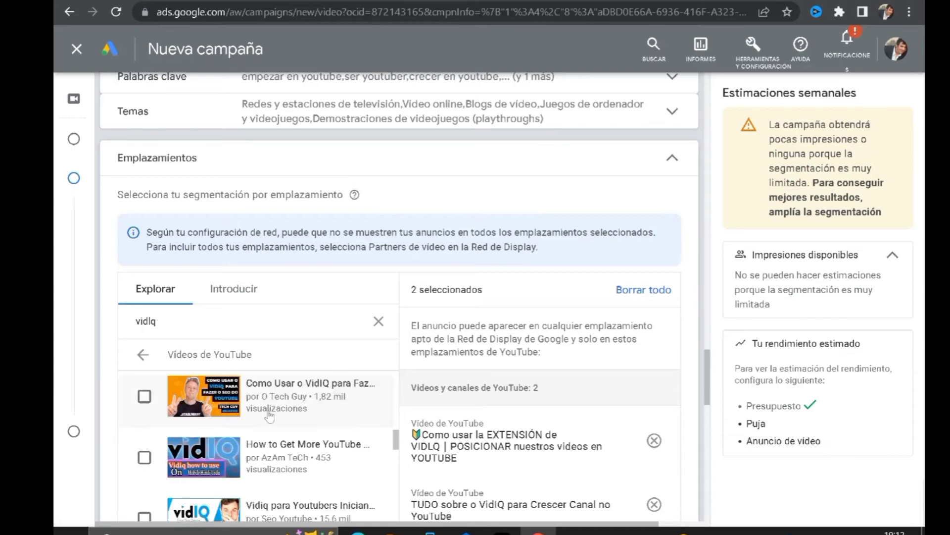
pyautogui.click(144, 397)
pyautogui.scroll(-1, 297, 410)
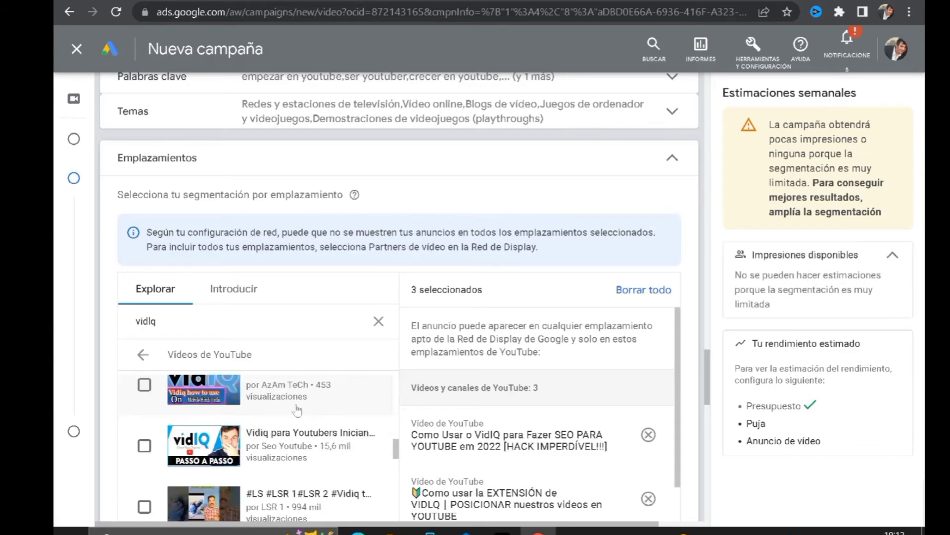
pyautogui.click(144, 446)
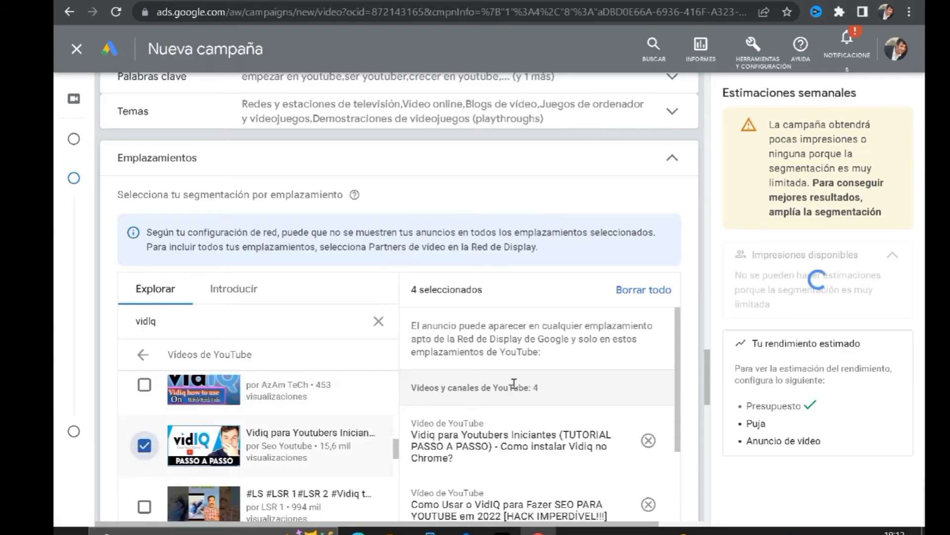
# Step: Review the selected video placements and look through the remaining vidIq videos for further suitable ones
pyautogui.scroll(-1, 513, 384)
pyautogui.scroll(-1, 514, 383)
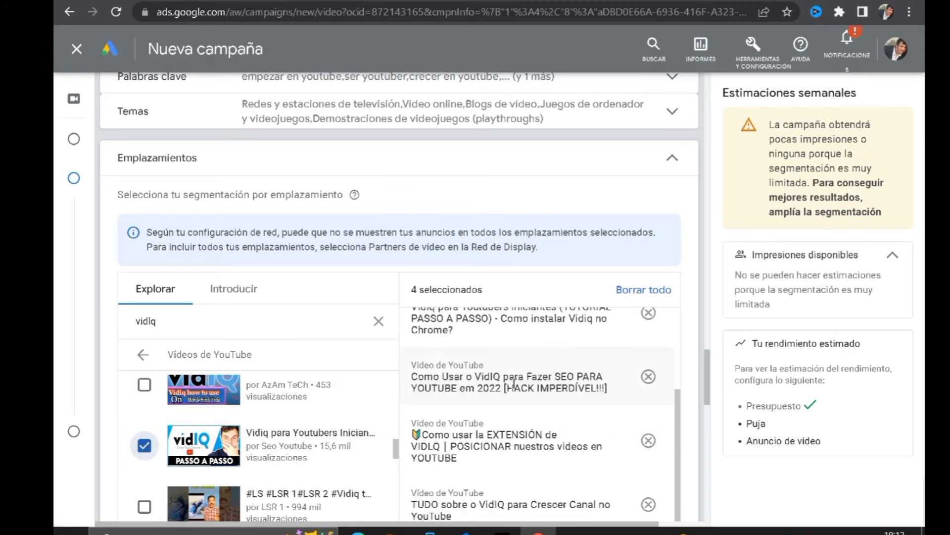
pyautogui.scroll(-3, 514, 384)
pyautogui.scroll(2, 515, 387)
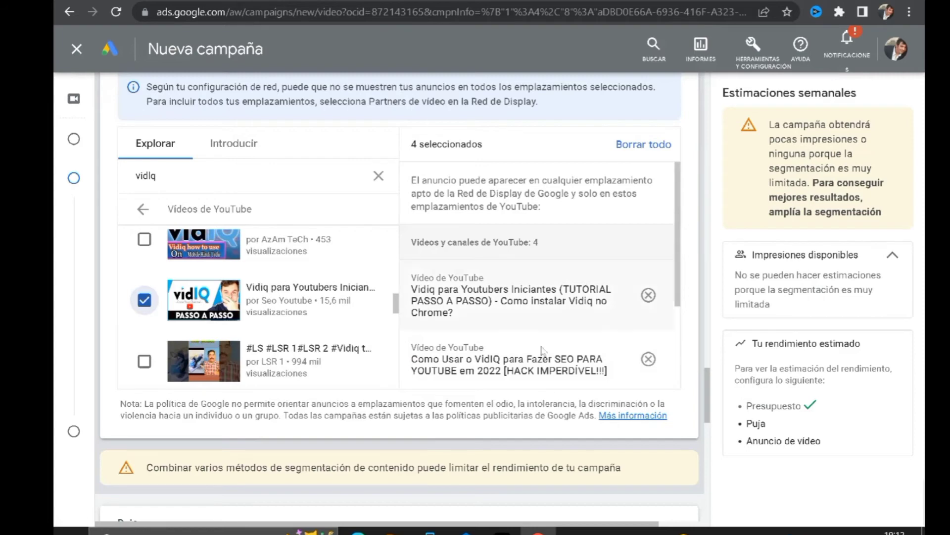
pyautogui.scroll(1, 543, 350)
pyautogui.scroll(1, 543, 350)
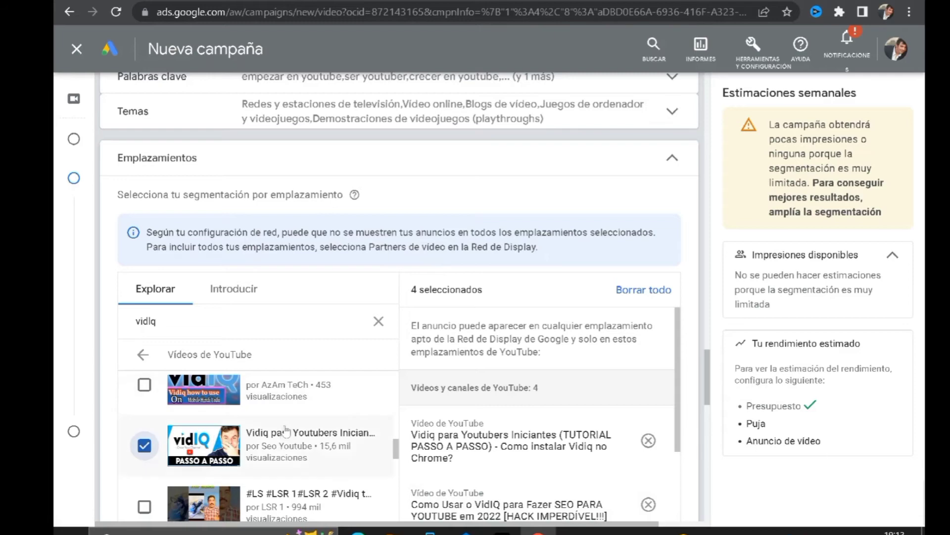
pyautogui.scroll(-3, 286, 431)
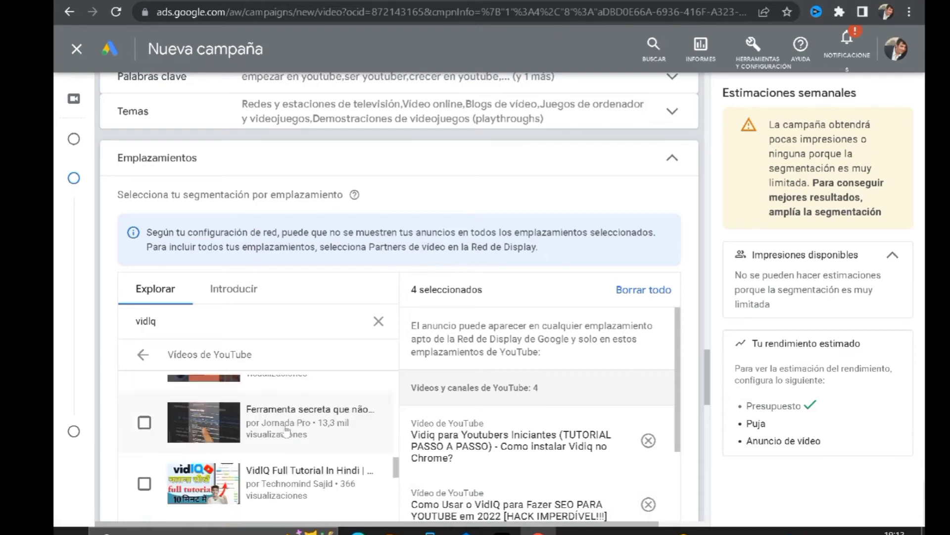
pyautogui.scroll(-1, 286, 432)
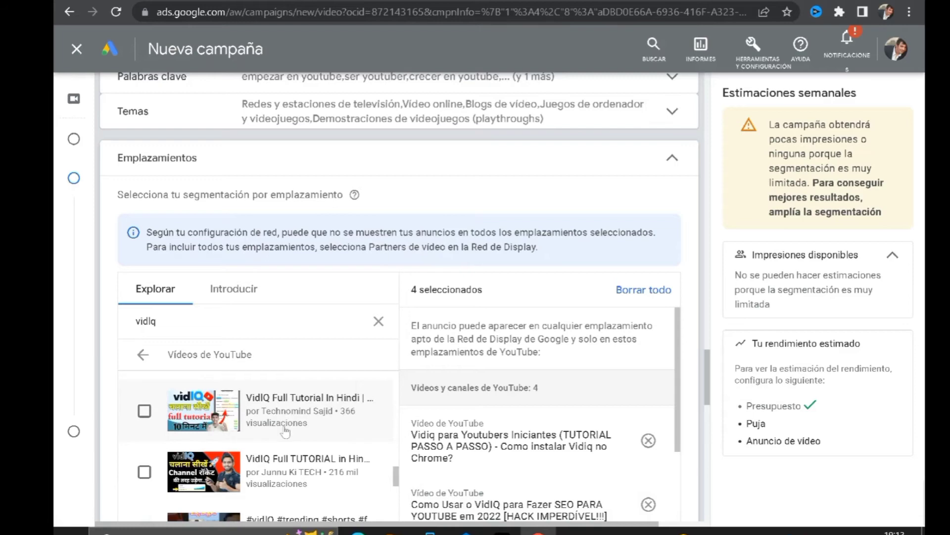
pyautogui.scroll(-2, 285, 440)
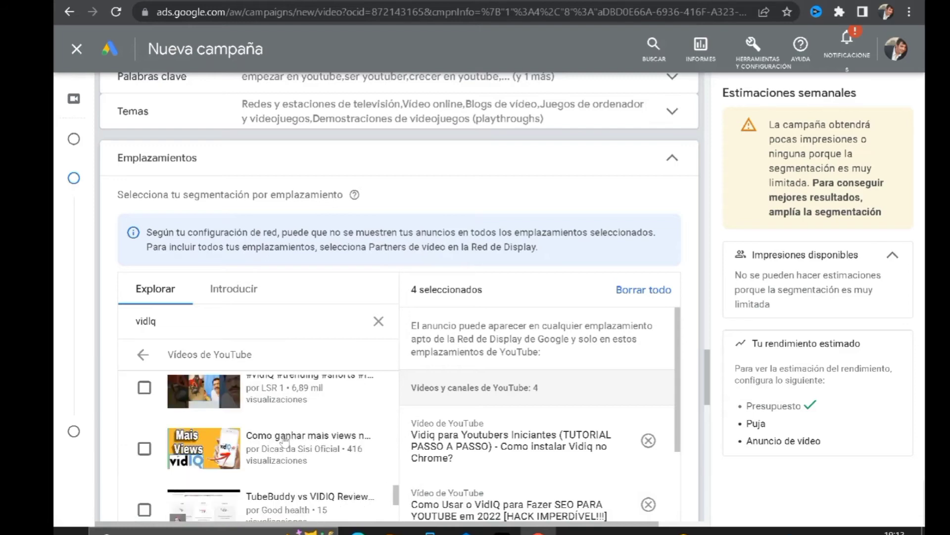
pyautogui.scroll(-1, 284, 442)
pyautogui.scroll(-3, 285, 441)
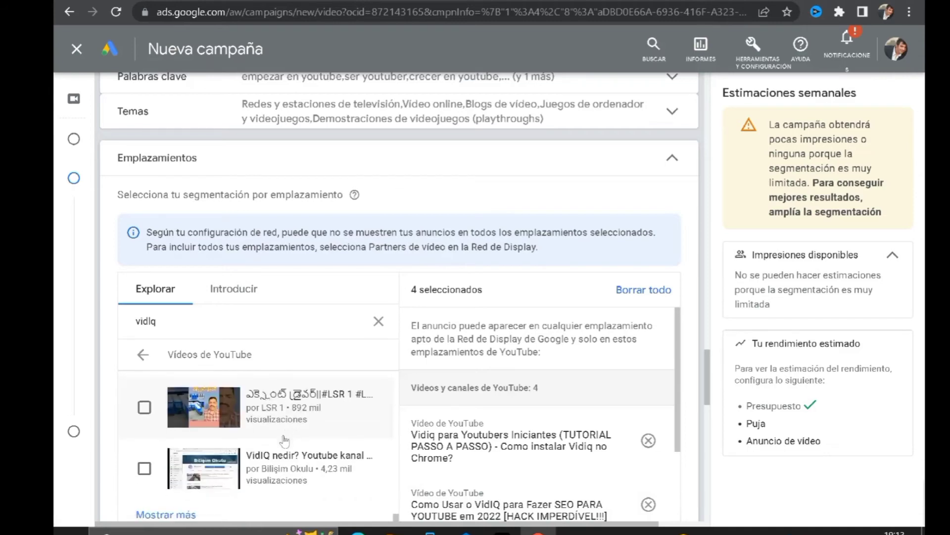
pyautogui.scroll(-2, 284, 441)
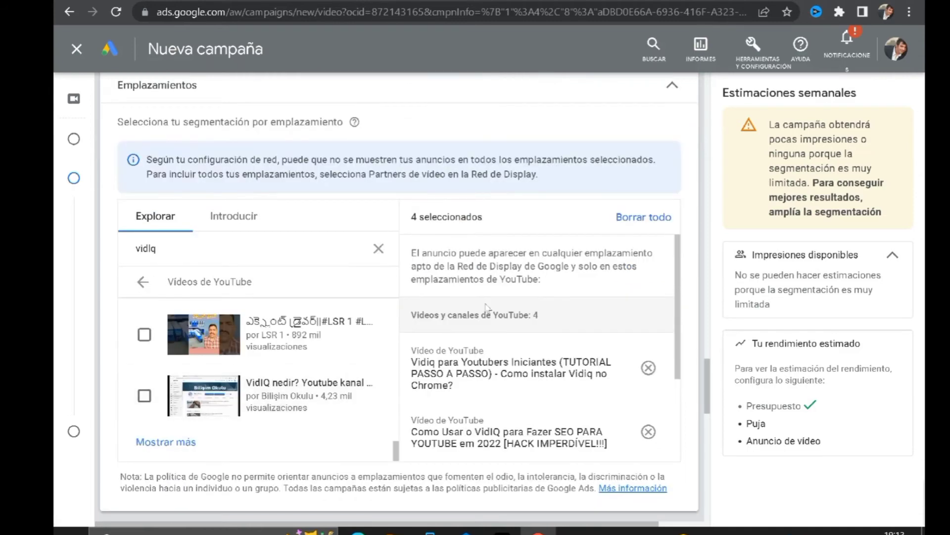
# Step: Collapse the placements section and review the campaign's demographic, audience segment, keyword, topic and placement targeting
pyautogui.click(666, 93)
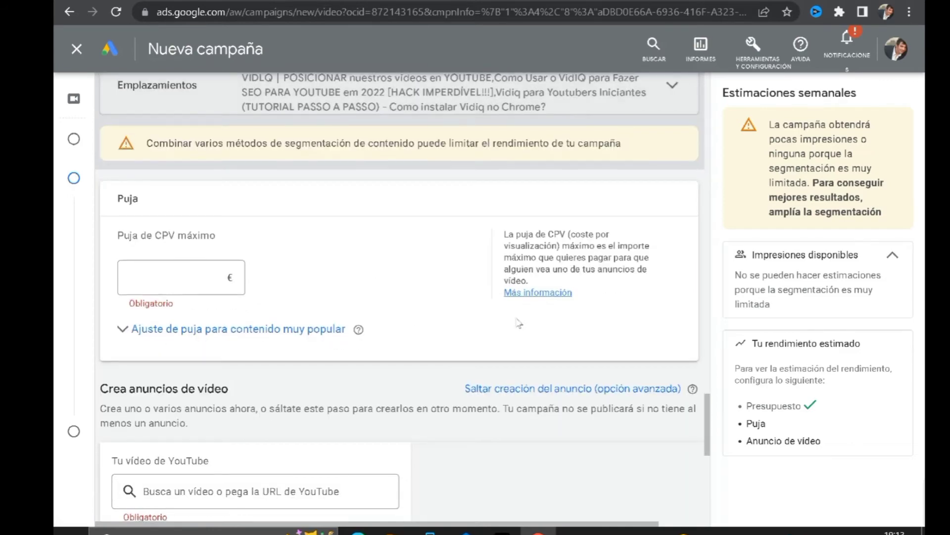
pyautogui.scroll(2, 517, 324)
pyautogui.scroll(3, 517, 323)
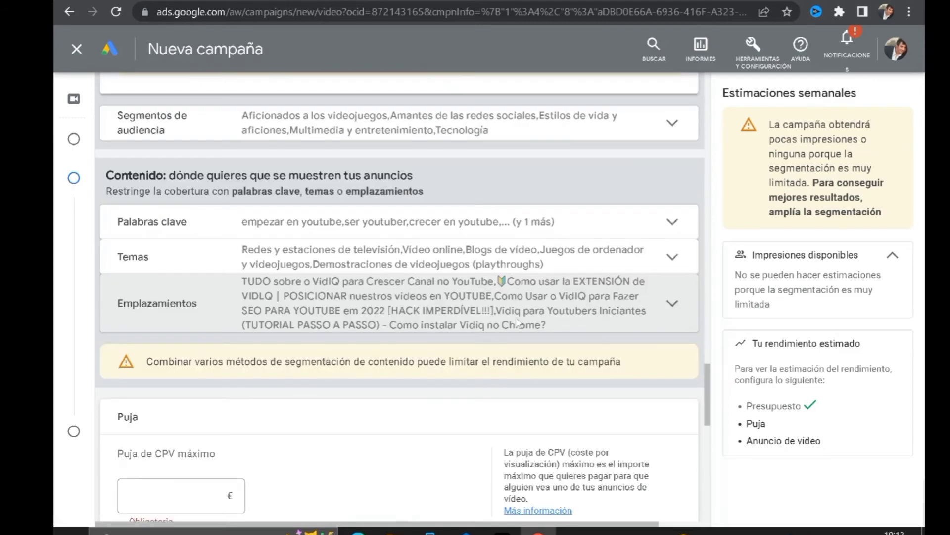
pyautogui.scroll(3, 518, 322)
pyautogui.scroll(2, 518, 323)
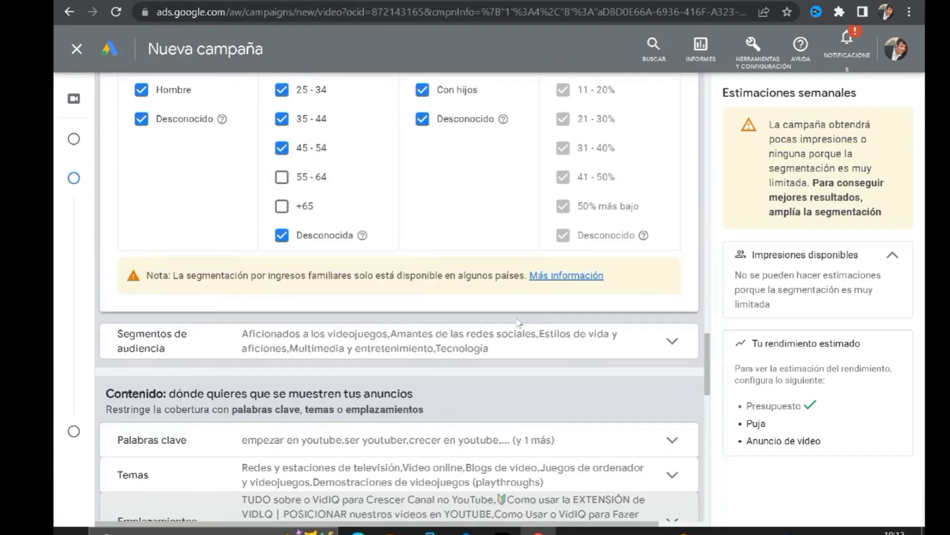
pyautogui.scroll(-3, 518, 323)
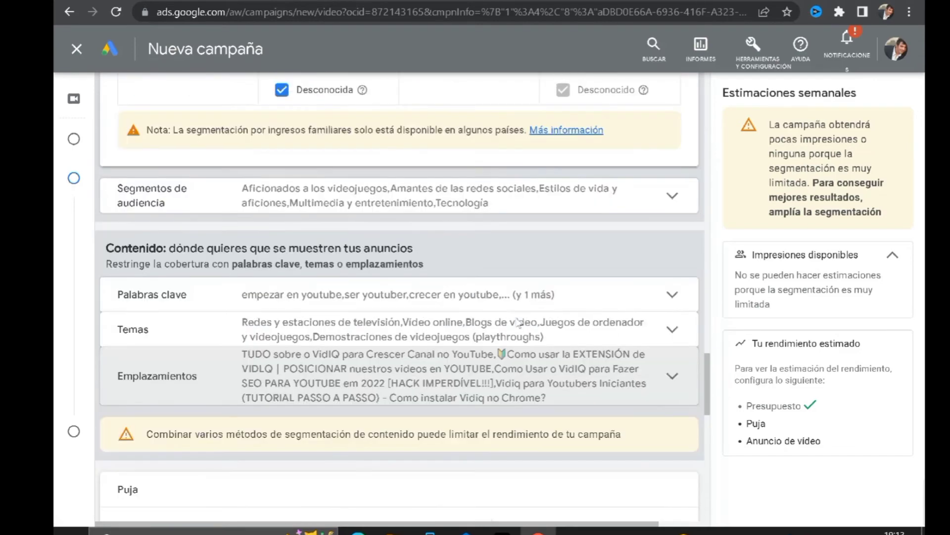
pyautogui.scroll(-2, 519, 323)
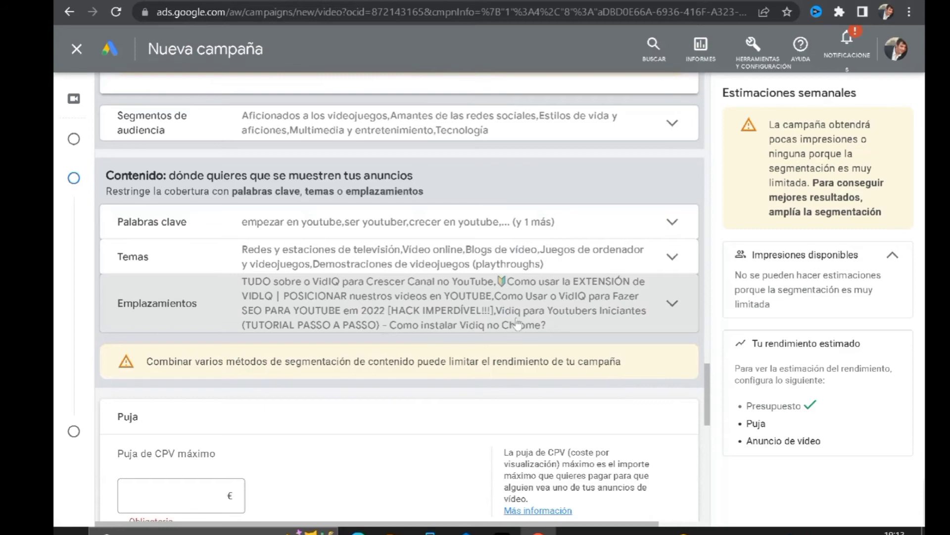
# Step: Set the maximum CPV bid to 0,01 €
pyautogui.scroll(-2, 516, 324)
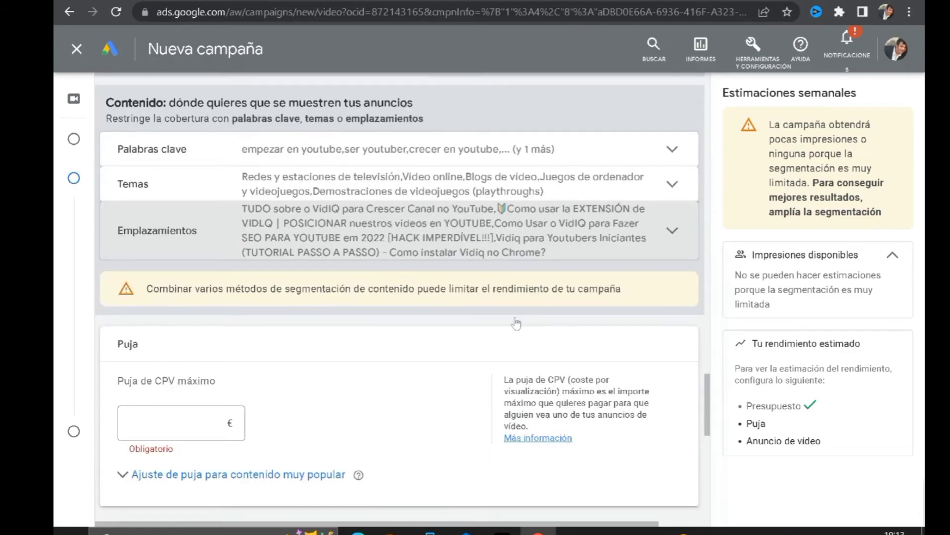
pyautogui.scroll(-2, 516, 324)
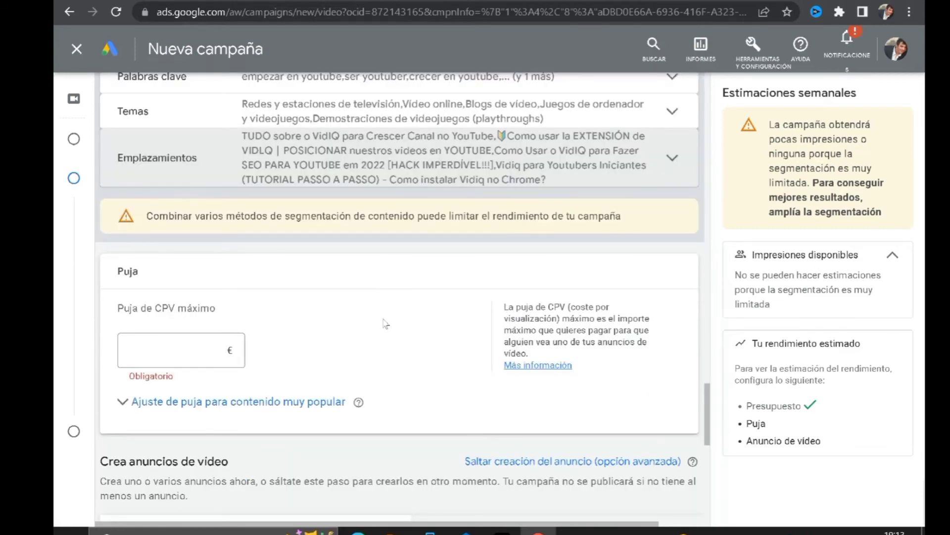
pyautogui.click(171, 347)
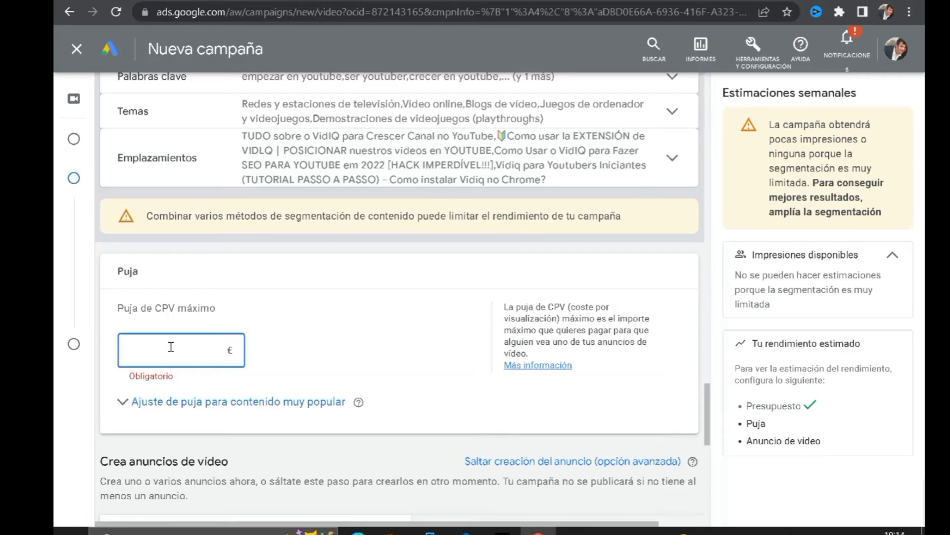
pyautogui.write('0')
pyautogui.press('BackSpace')
pyautogui.write('0')
pyautogui.press('BackSpace')
pyautogui.write('0,01')
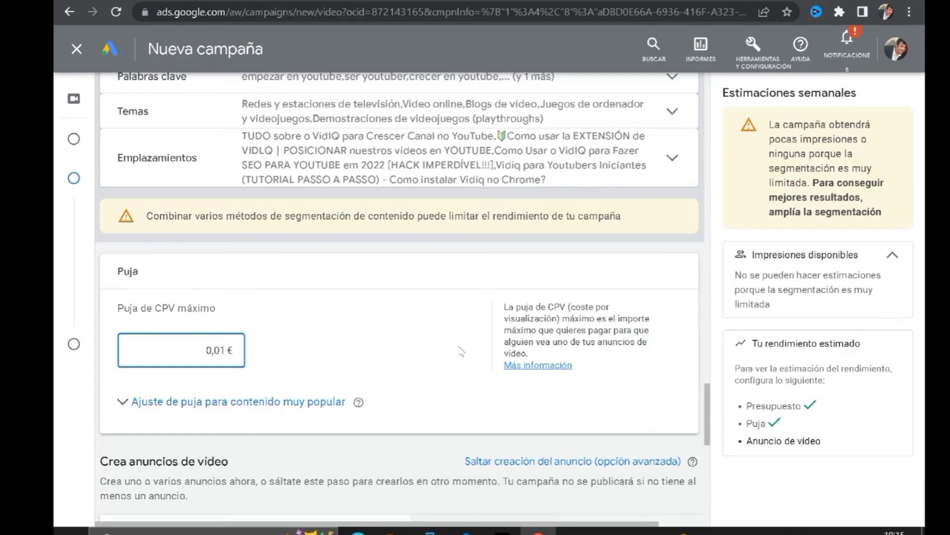
# Step: Look over the in-feed video ad's format and thumbnail settings, and begin its title with "cómo"
pyautogui.scroll(-1, 460, 352)
pyautogui.scroll(-3, 460, 351)
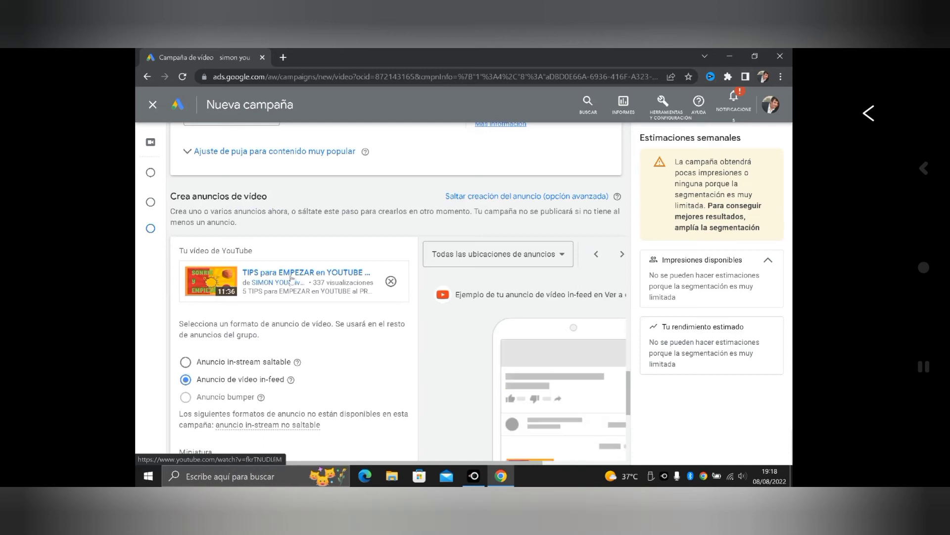
pyautogui.scroll(-1, 403, 304)
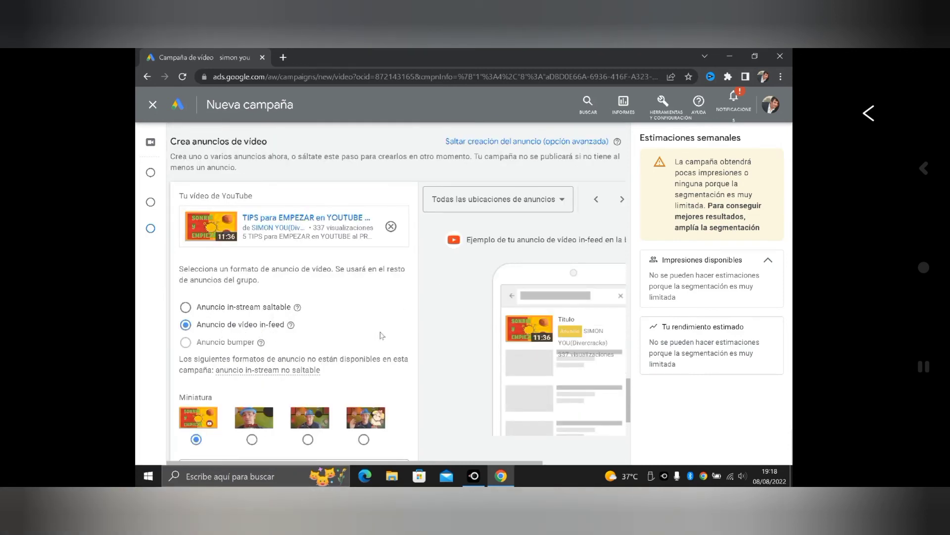
pyautogui.scroll(-2, 399, 336)
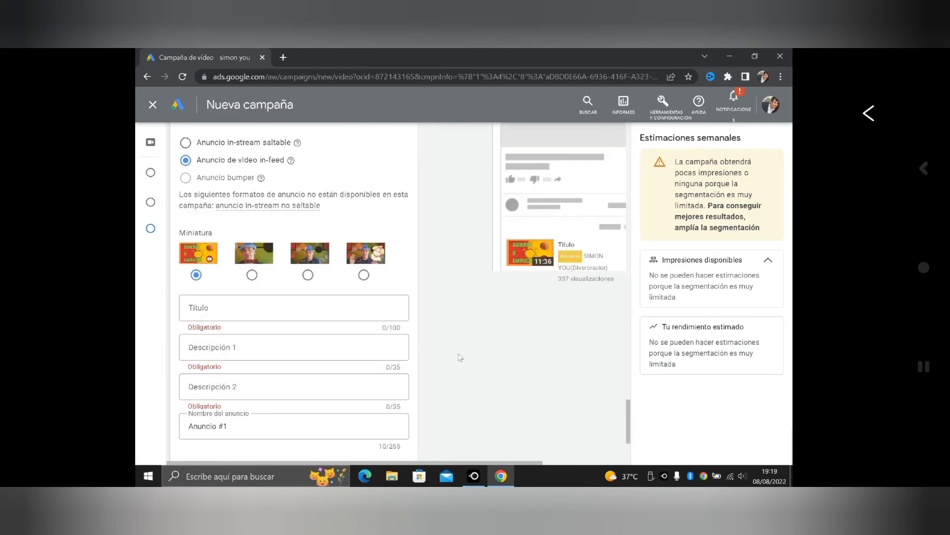
pyautogui.scroll(-1, 460, 358)
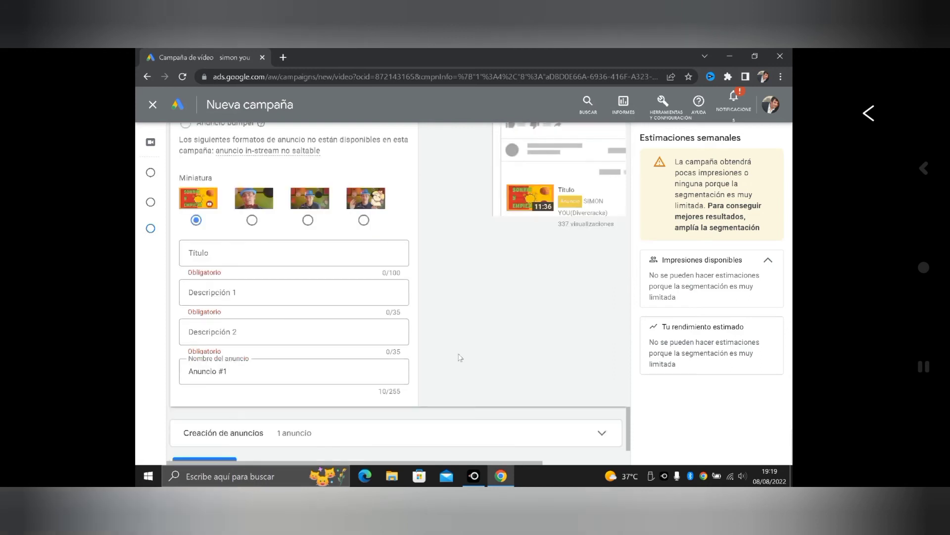
pyautogui.click(194, 252)
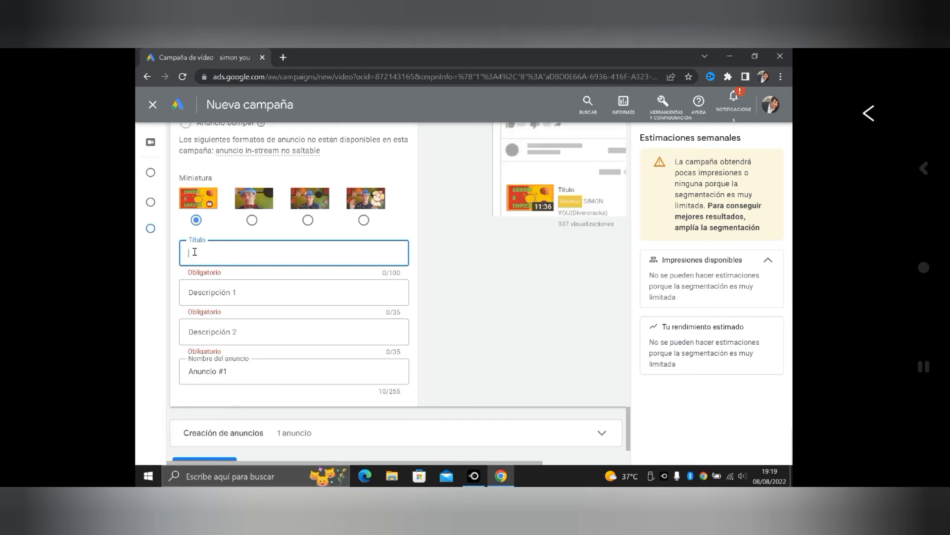
pyautogui.write('c')
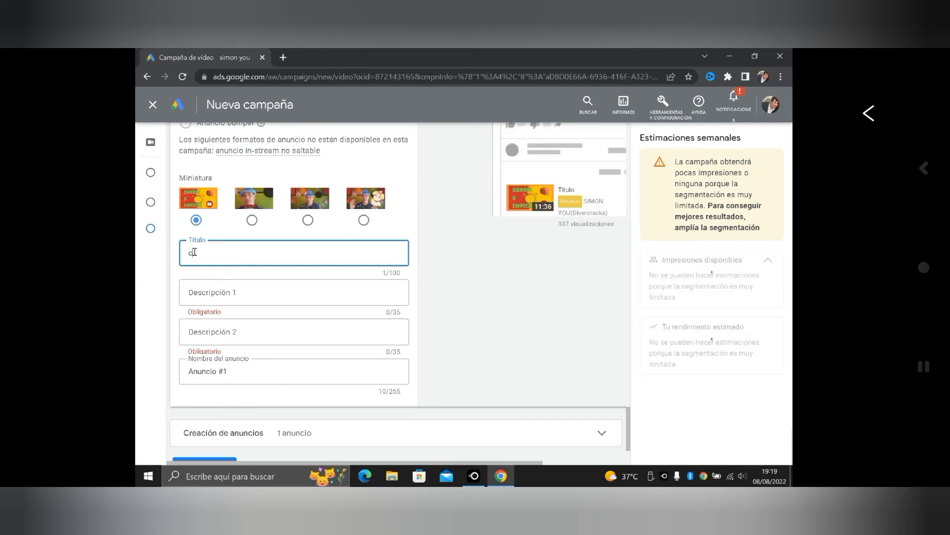
pyautogui.write('ómo')
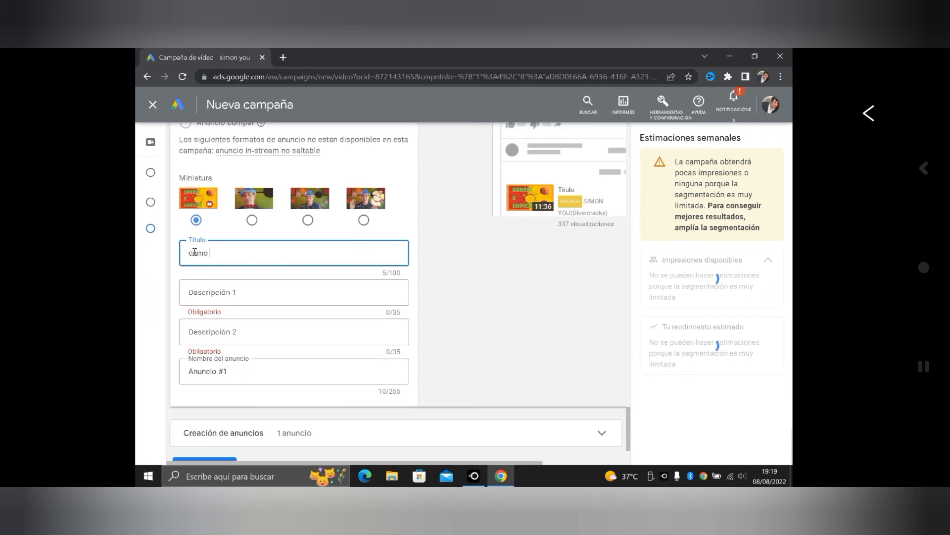